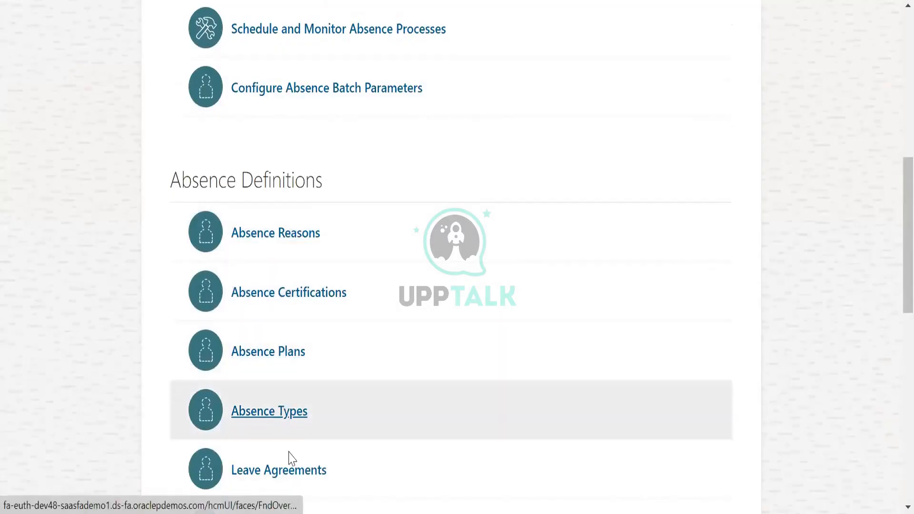
Browse the Absence Administration tasks, open Absence Records and examine its person search.
scroll(335, 363, "down", 8)
scroll(335, 363, "down", 5)
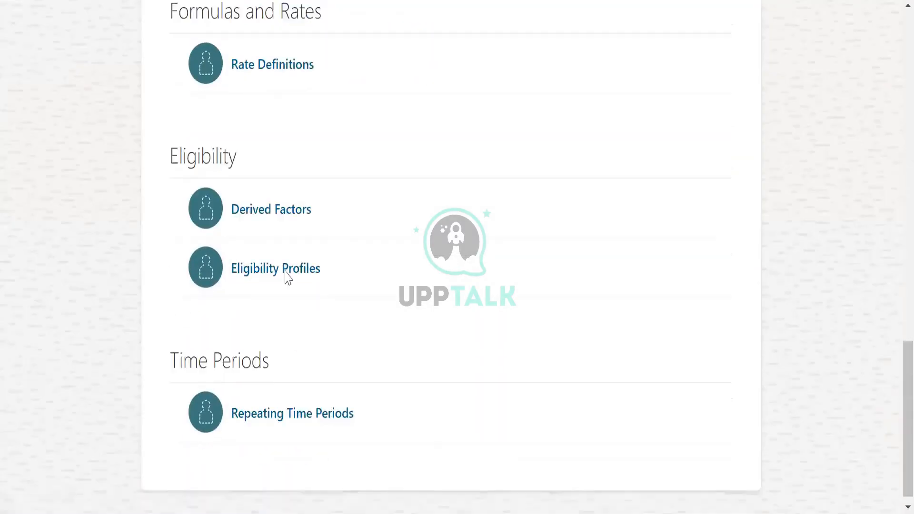
scroll(399, 331, "up", 20)
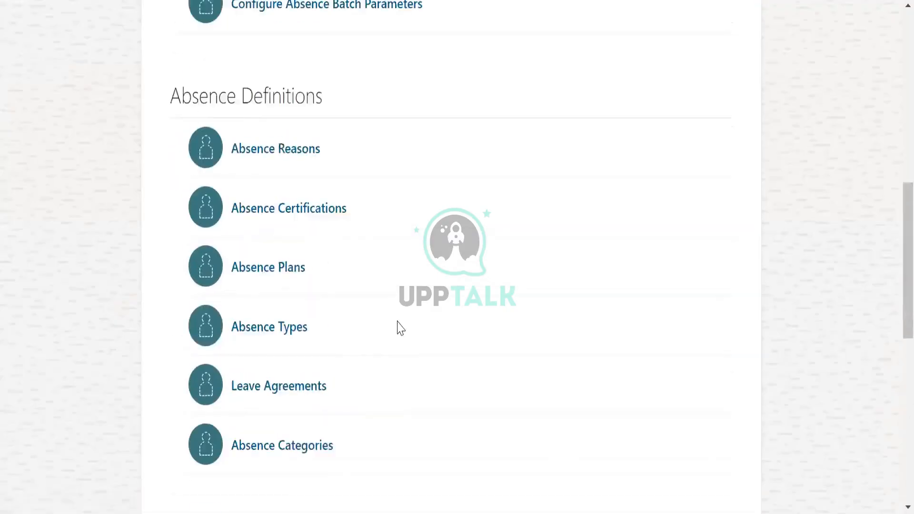
scroll(282, 106, "up", 3)
left_click(266, 213)
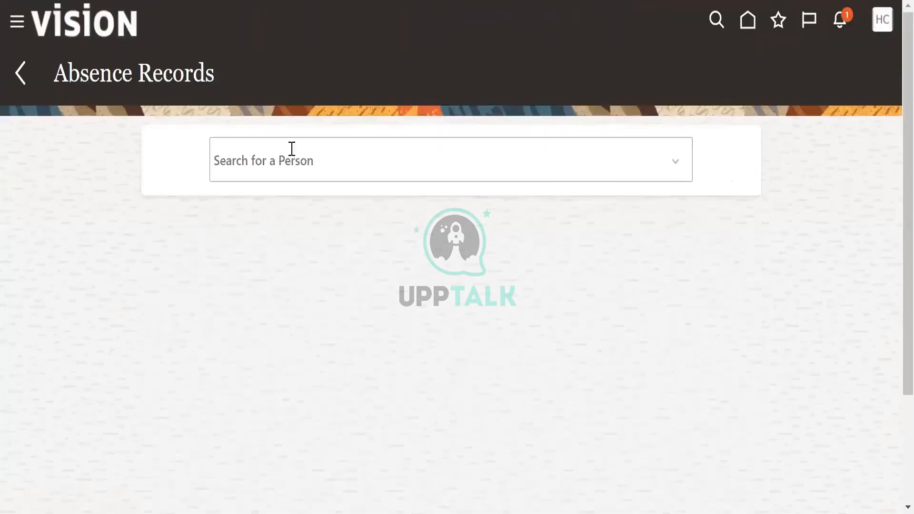
left_click(292, 157)
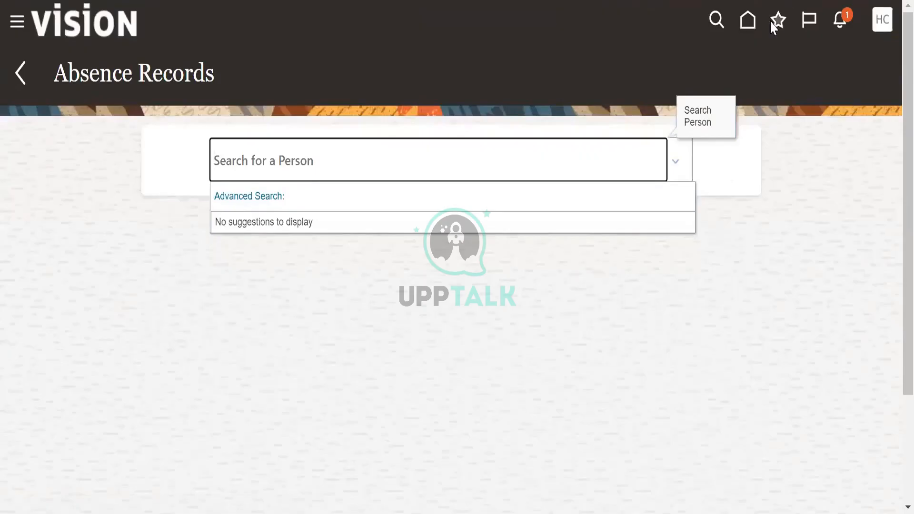
left_click(765, 142)
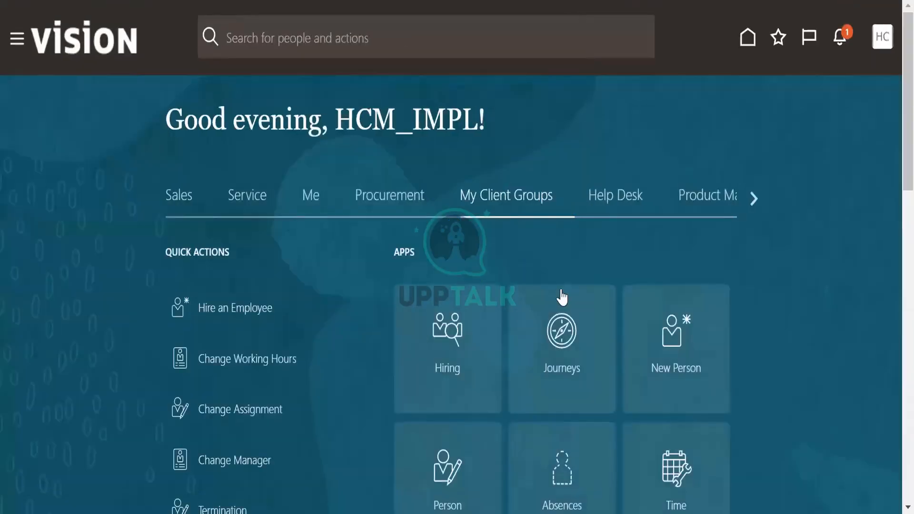
Return to Absence Administration and open the Absence Reasons task under Absence Definitions.
scroll(561, 298, "down", 3)
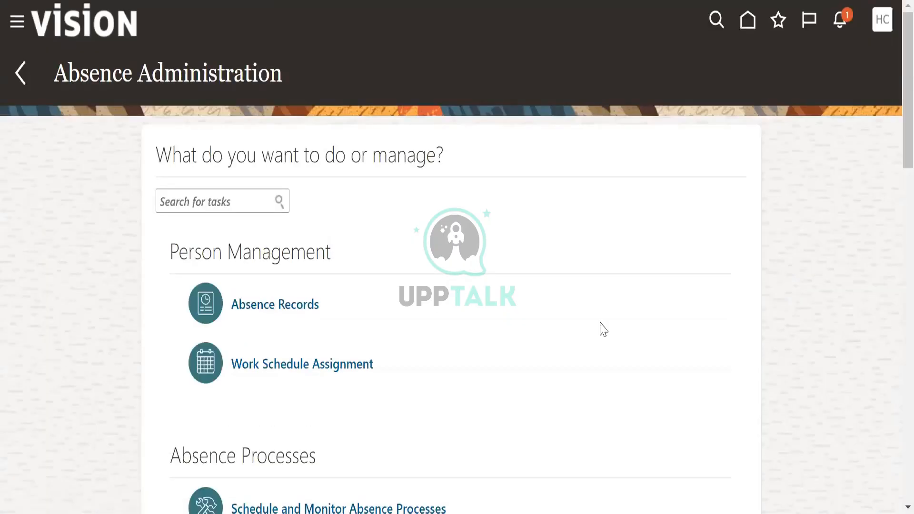
scroll(600, 326, "down", 5)
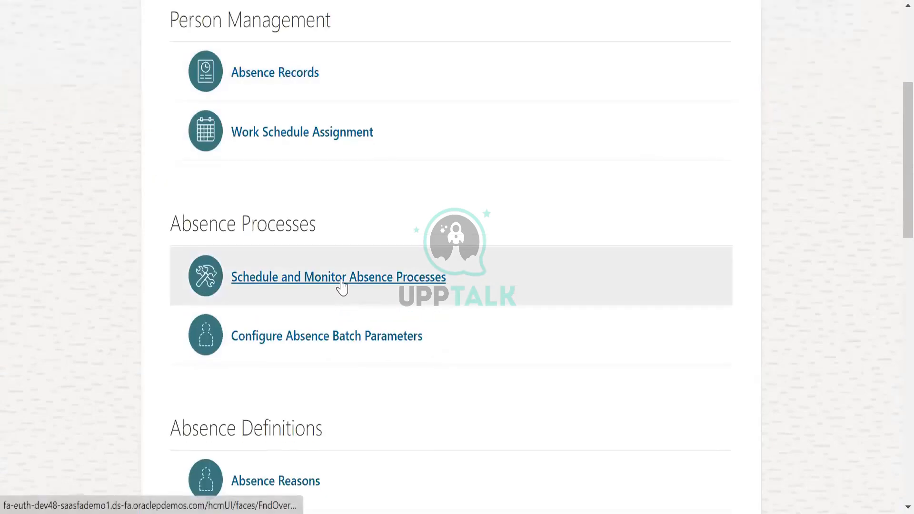
left_click(342, 277)
scroll(300, 175, "down", 6)
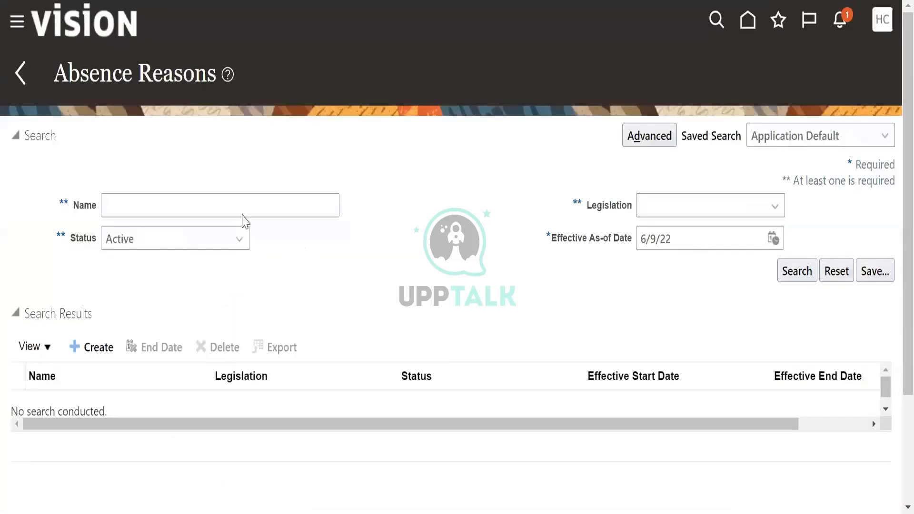
Start creating an absence reason and set its session effective date to 6/1/22, accepting the date change.
left_click(243, 213)
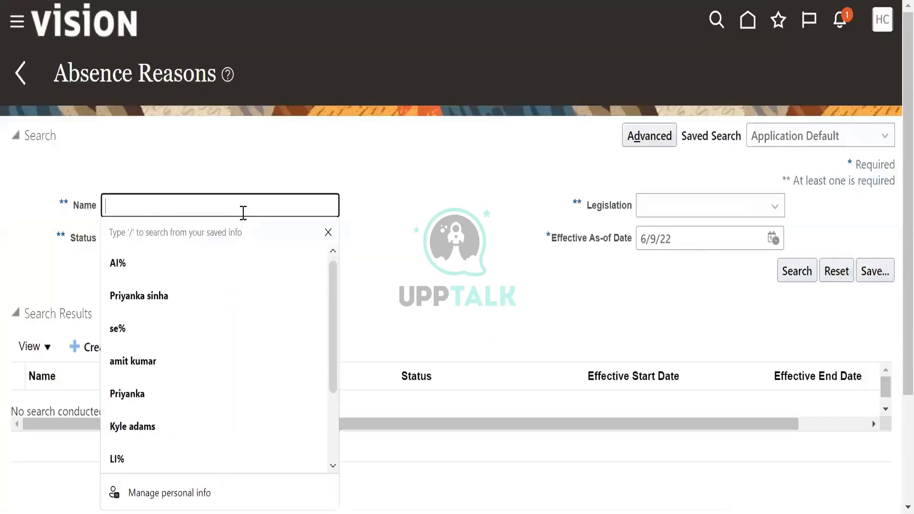
left_click(432, 230)
left_click(121, 208)
left_click(89, 351)
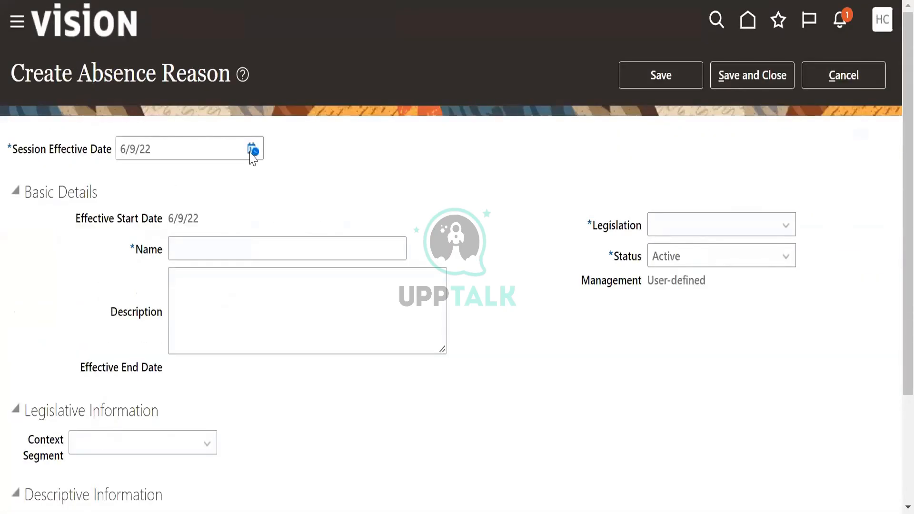
left_click(251, 149)
left_click(345, 229)
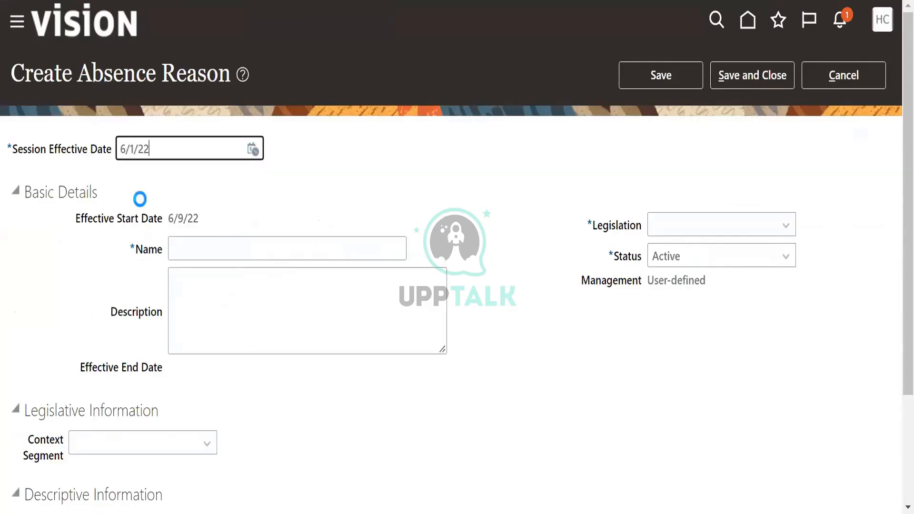
left_click(575, 284)
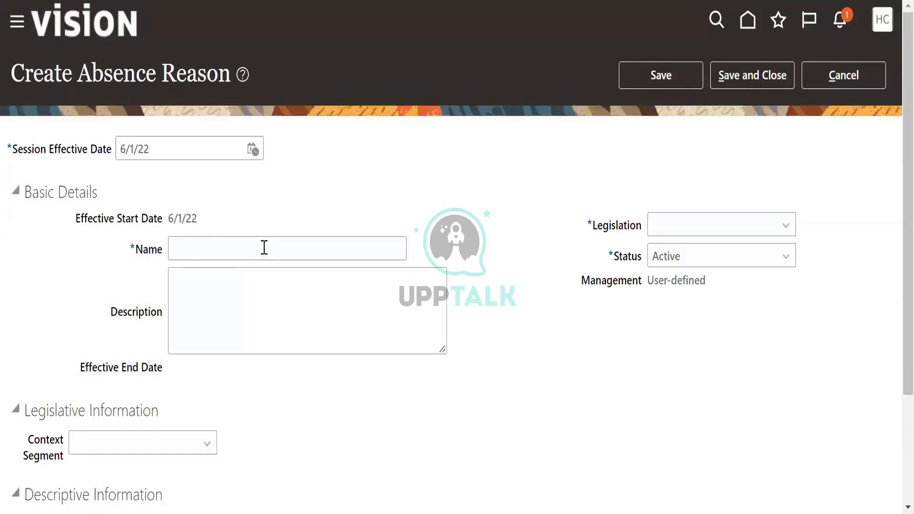
Name the absence reason "US_Absence reason".
left_click(194, 242)
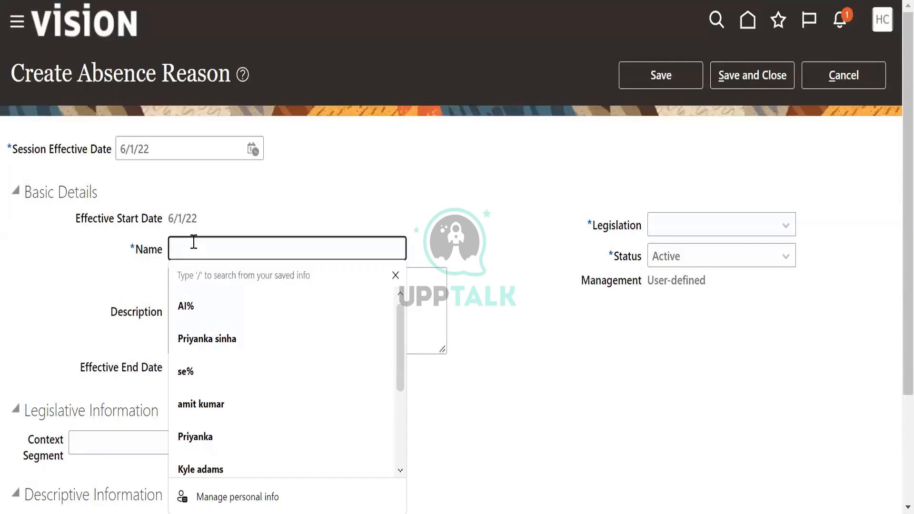
key("Escape")
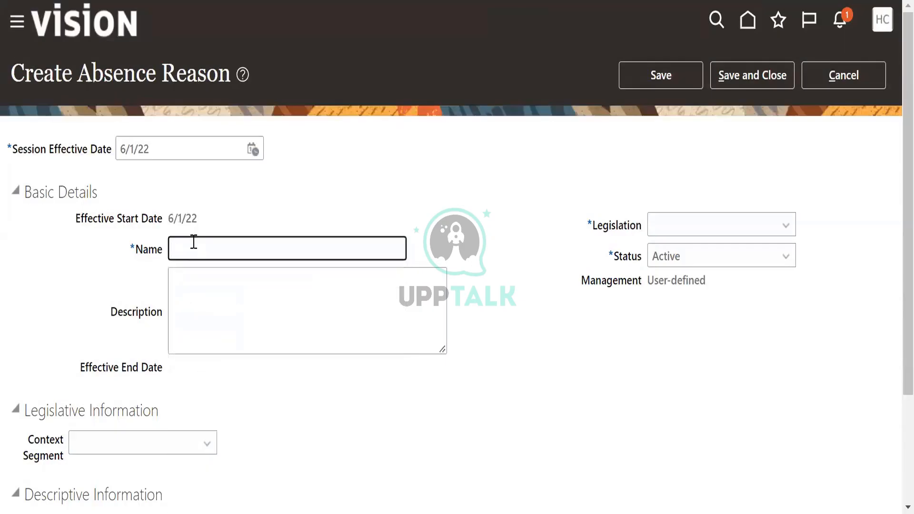
type("US_")
type("An")
type("sence ")
type("reaosn")
key("BackSpace")
key("BackSpace")
type("son")
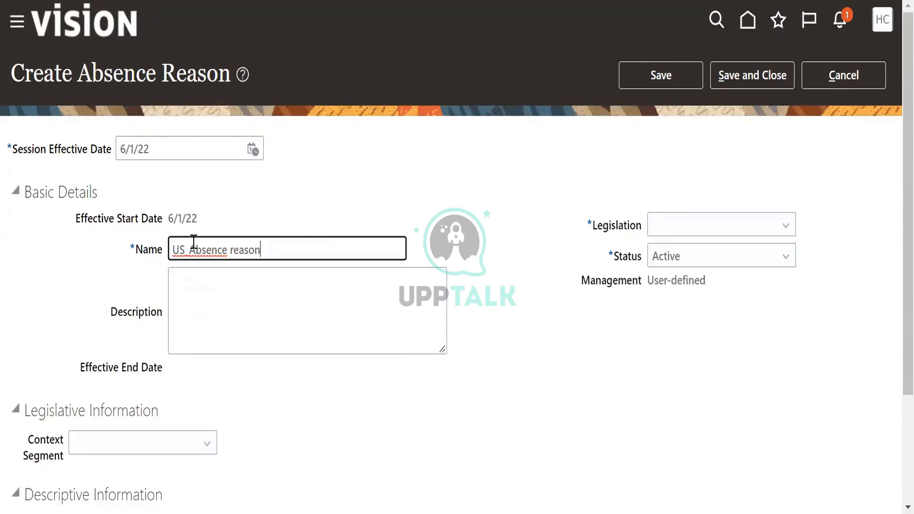
Set the absence reason's legislation to United States, then save and close it.
left_click(686, 229)
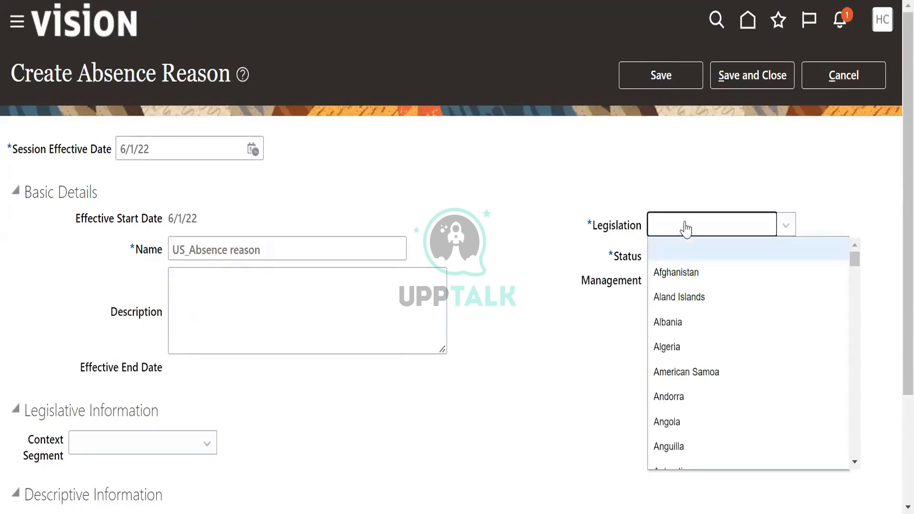
type("u")
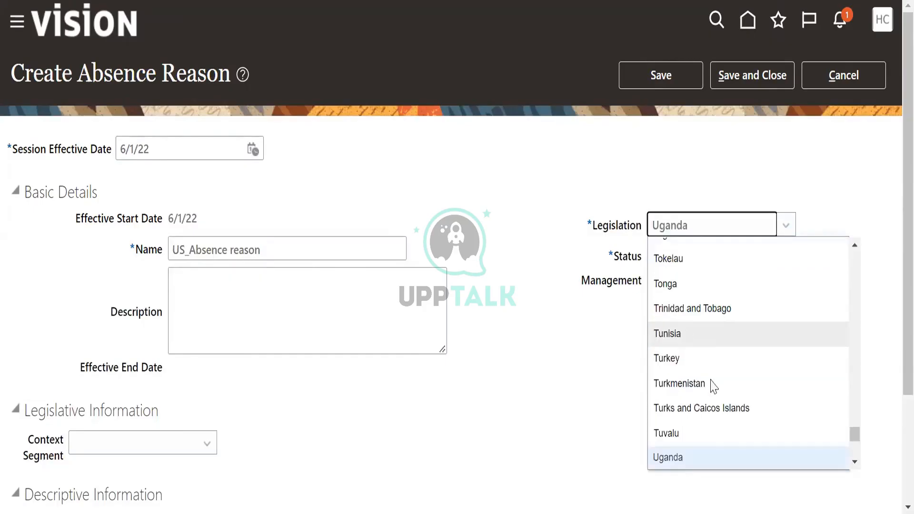
scroll(709, 455, "down", 1)
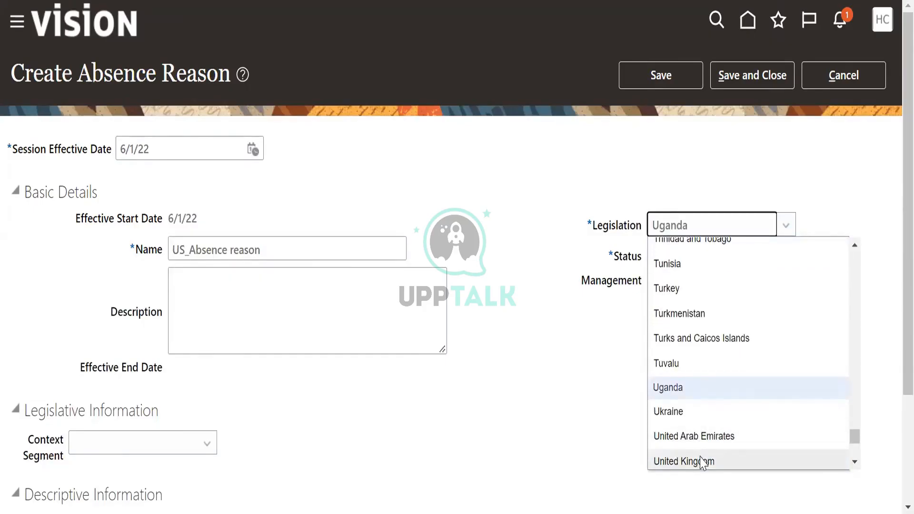
scroll(714, 457, "down", 2)
left_click(708, 420)
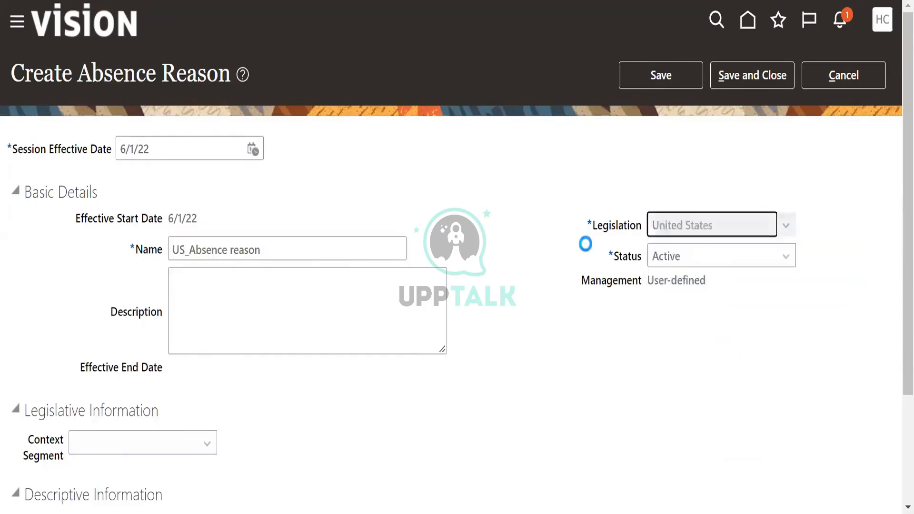
left_click(734, 76)
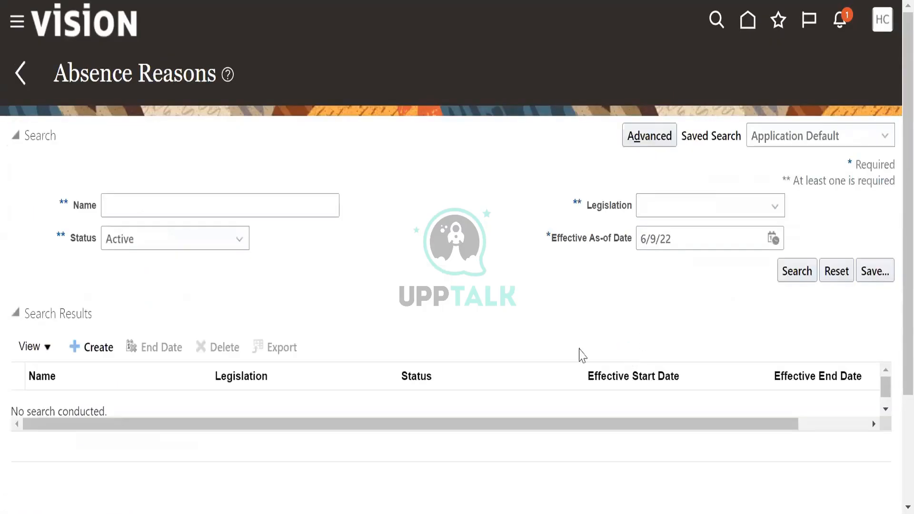
Search absence reasons by the name "US" and open US_Absence reason to review its details.
left_click(226, 207)
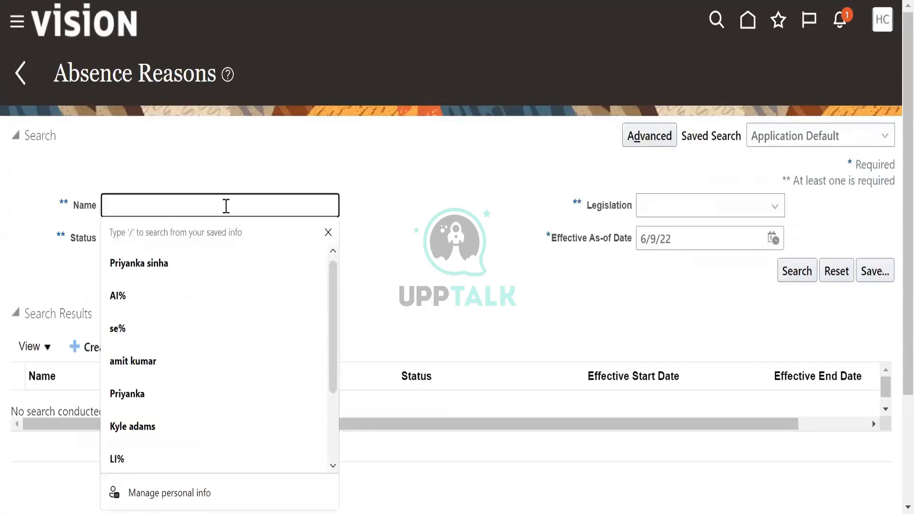
type("US")
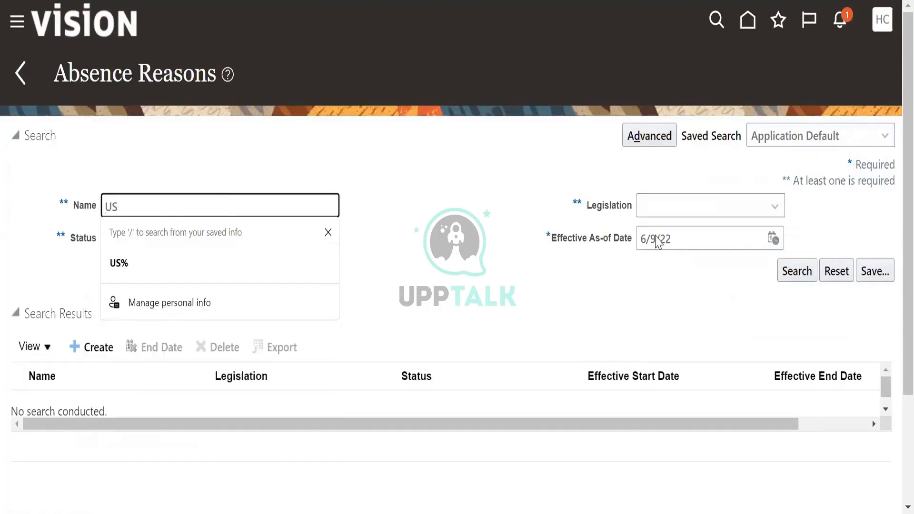
left_click(798, 270)
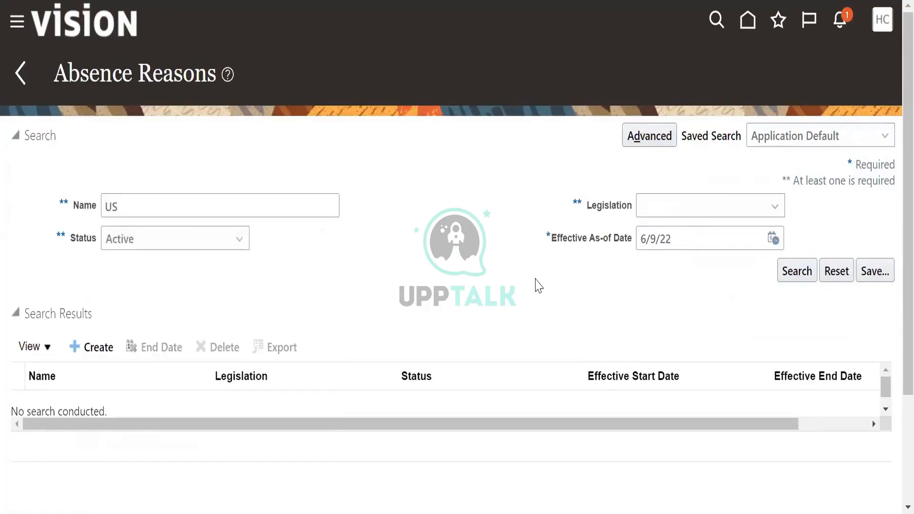
left_click(95, 407)
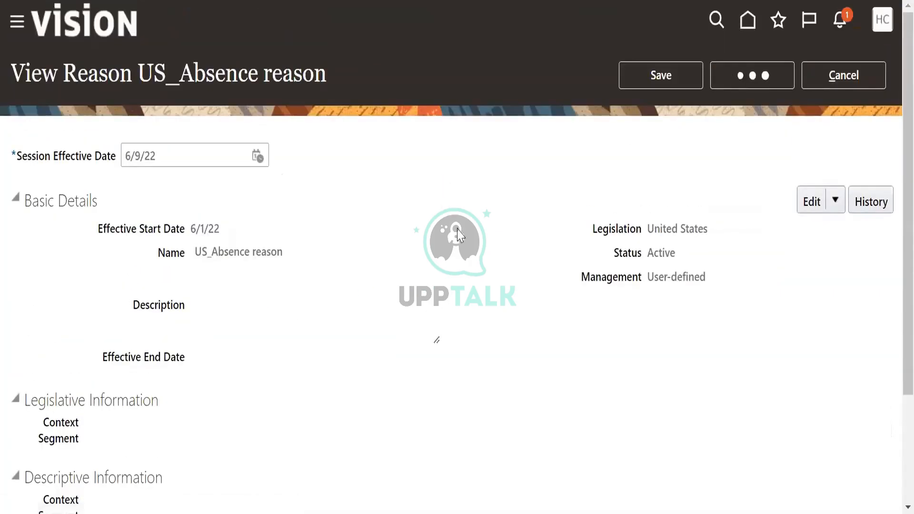
Leave Absence Reasons and open the Absence Certifications task under Absence Definitions.
left_click(20, 78)
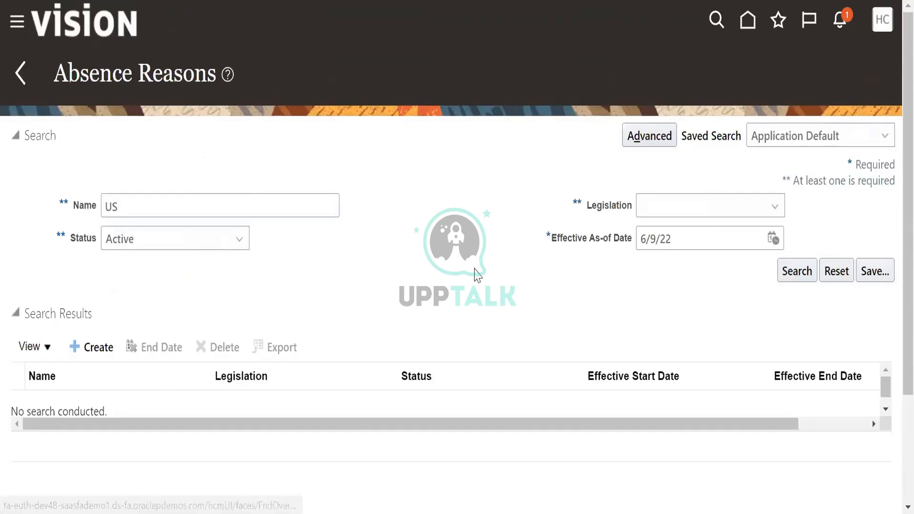
scroll(474, 286, "down", 5)
scroll(434, 374, "down", 5)
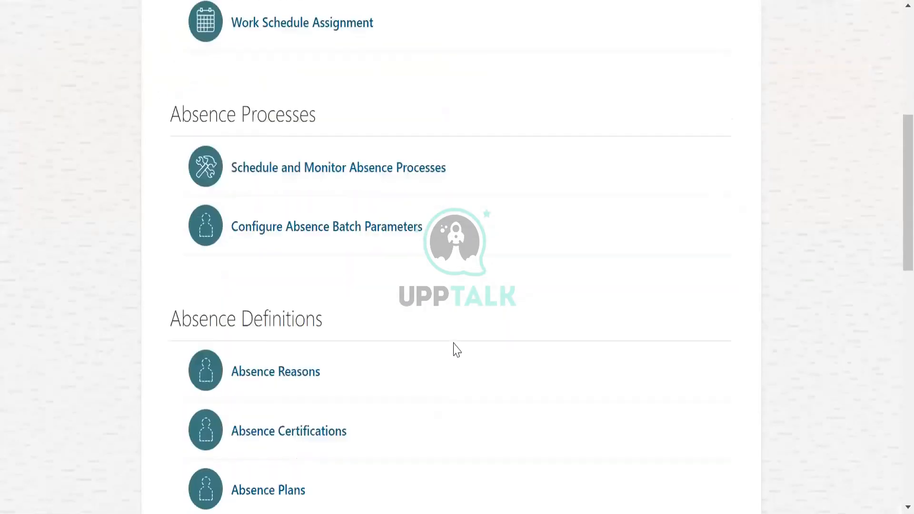
left_click(292, 309)
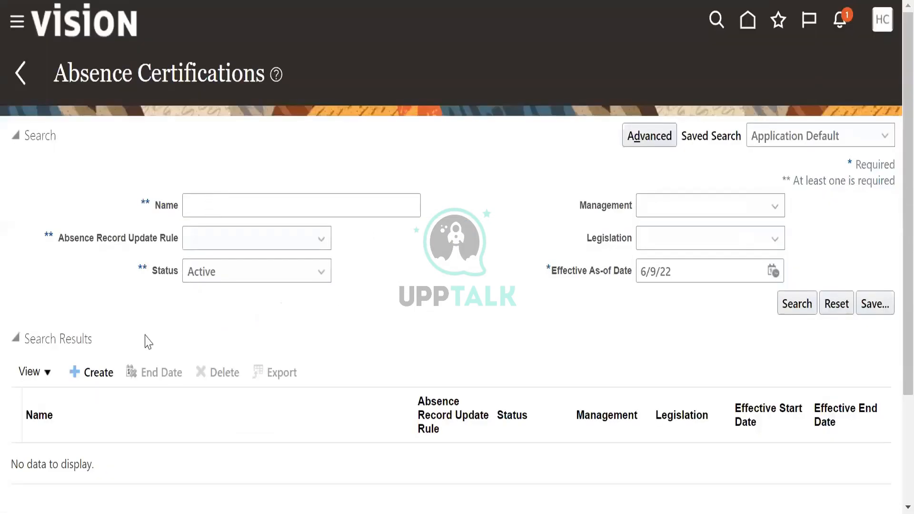
Start creating an absence certification and set its session effective date to 6/1/22, accepting the date change.
left_click(97, 374)
left_click(253, 150)
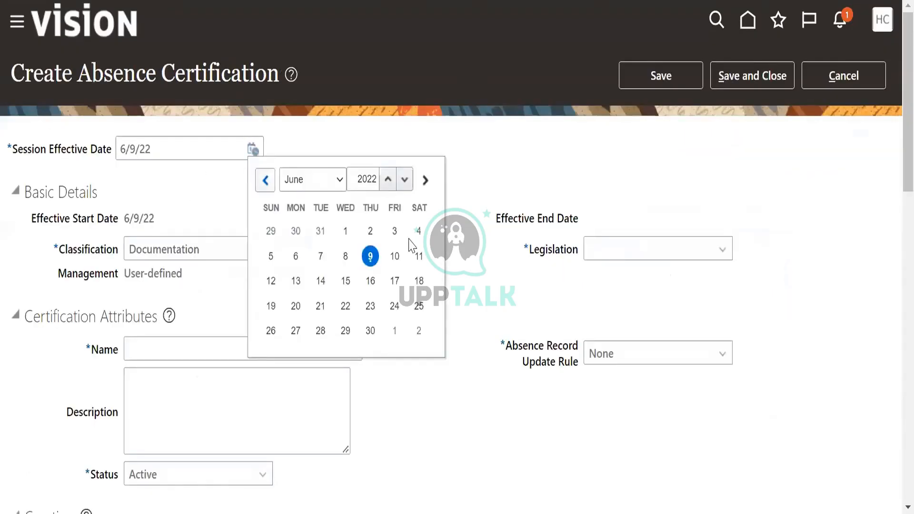
left_click(349, 234)
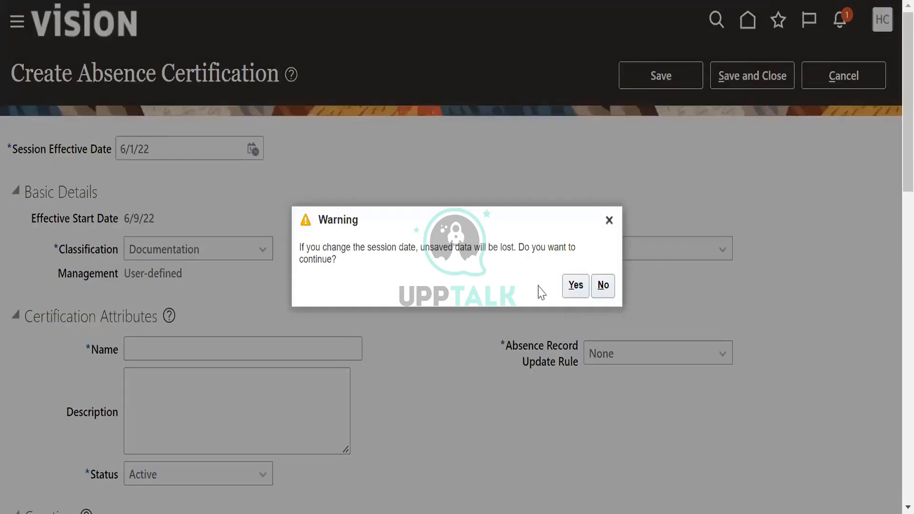
left_click(573, 286)
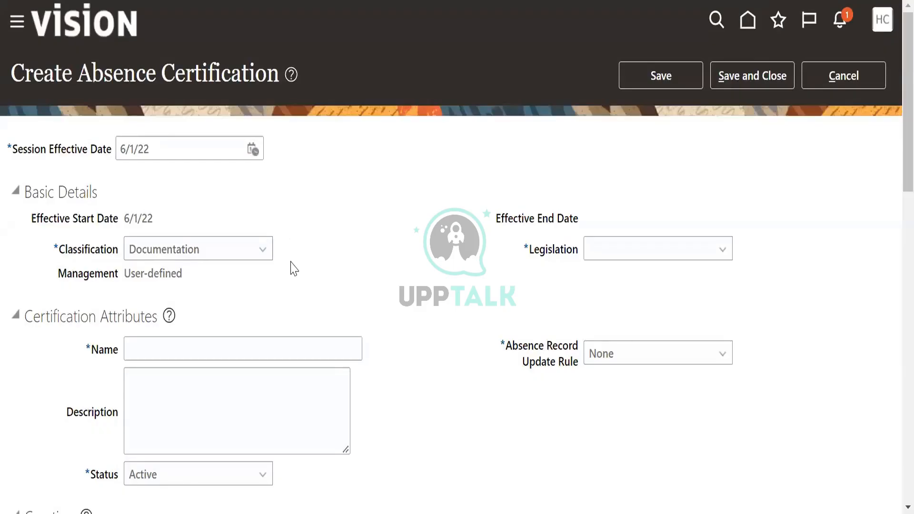
Set the absence certification's legislation to United States.
left_click(678, 250)
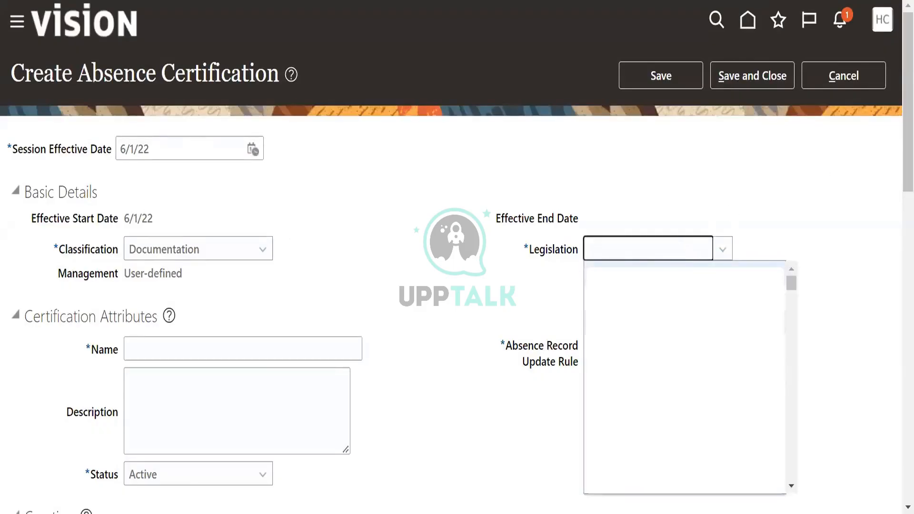
key("s")
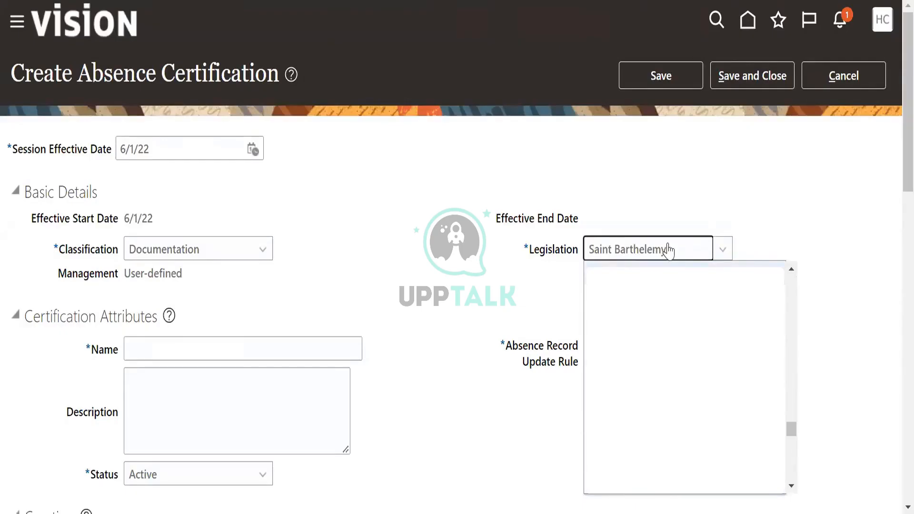
left_click(729, 254)
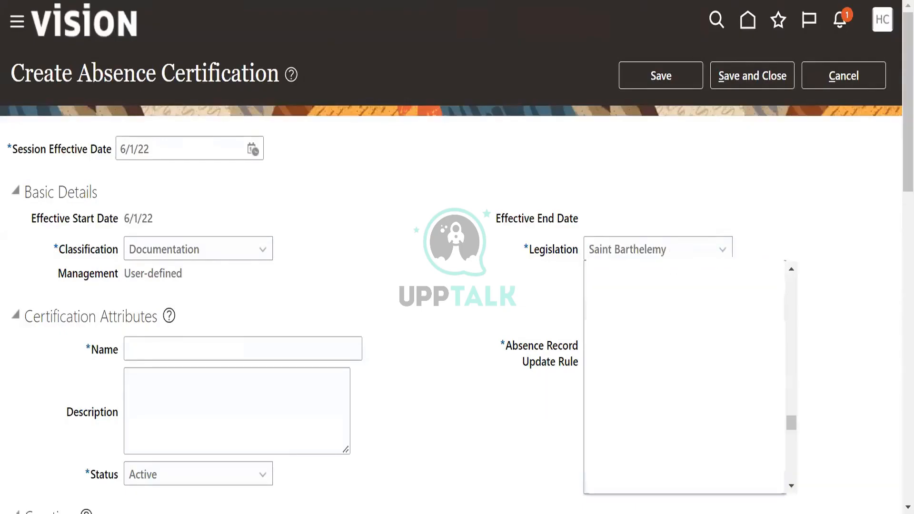
scroll(685, 377, "up", 15)
scroll(685, 377, "up", 3)
scroll(685, 377, "down", 3)
scroll(684, 377, "down", 1)
scroll(685, 377, "down", 3)
scroll(685, 377, "down", 2)
scroll(685, 377, "down", 3)
scroll(685, 377, "down", 3)
scroll(685, 377, "down", 5)
scroll(685, 377, "down", 1)
scroll(685, 377, "down", 3)
scroll(685, 377, "down", 3)
scroll(685, 377, "down", 1)
left_click(709, 313)
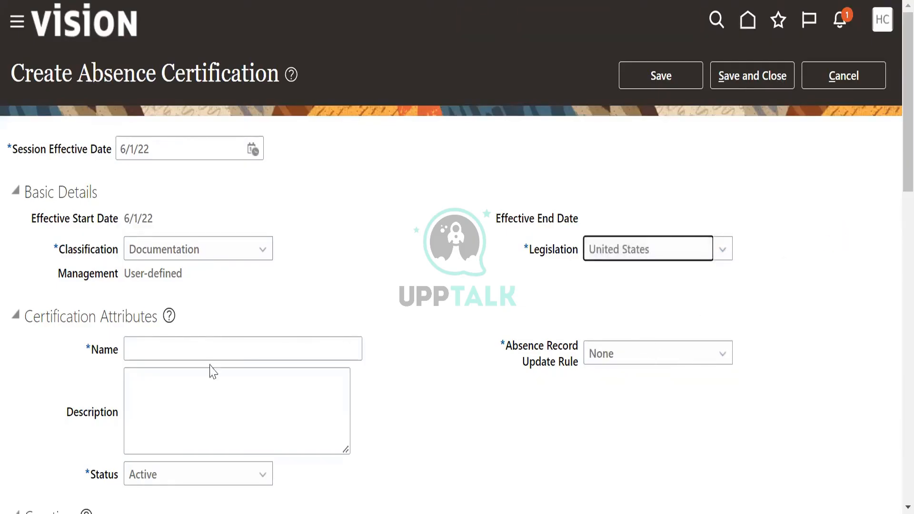
left_click(212, 350)
left_click(483, 319)
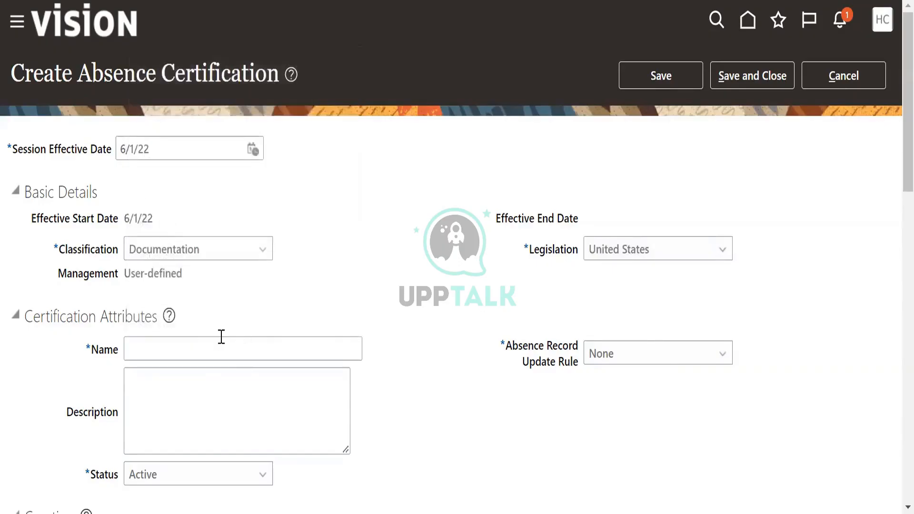
Name the absence certification "US_Doctors certificate".
left_click(201, 349)
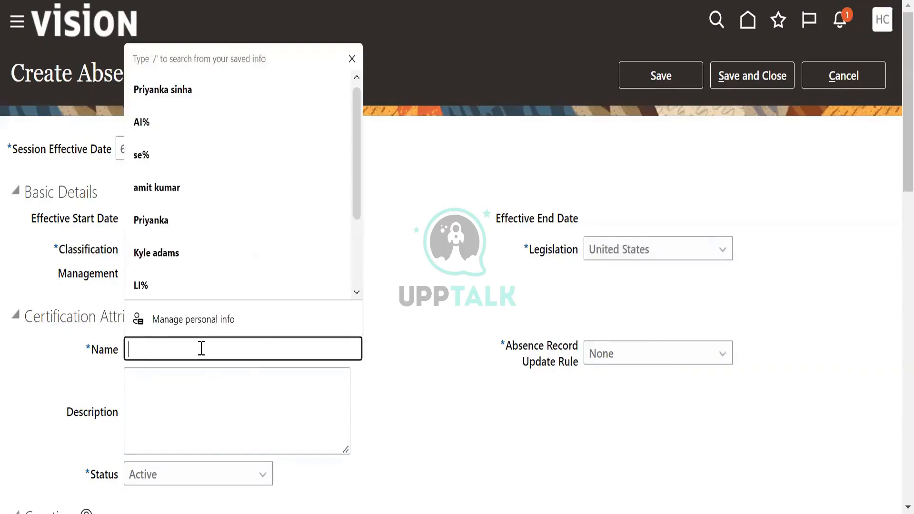
type("US ")
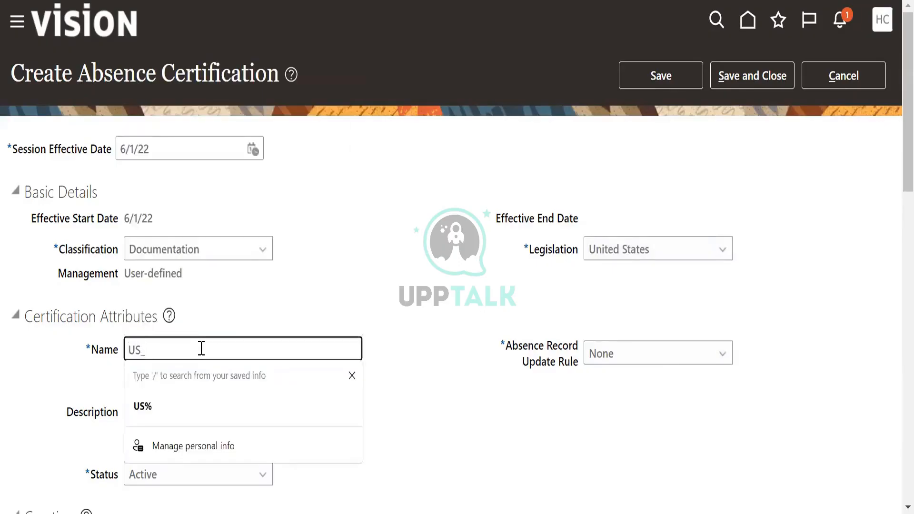
type("Doctors certifiacte")
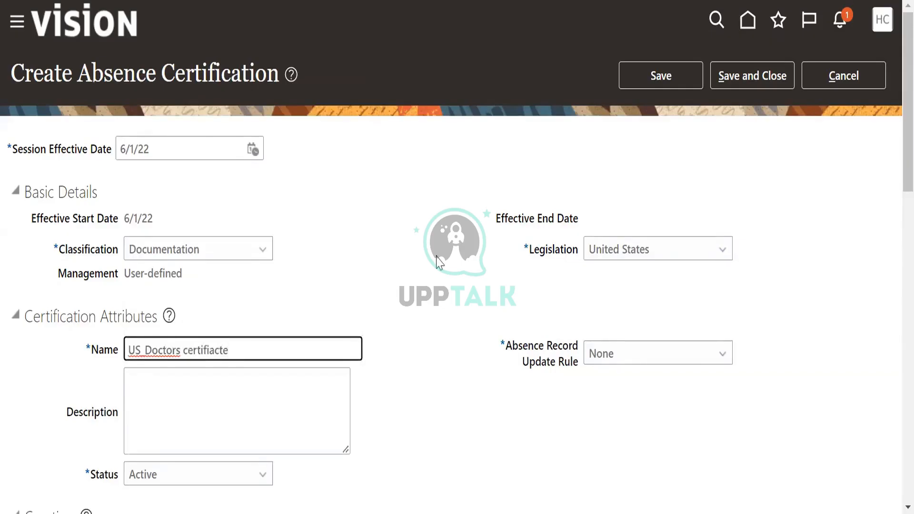
key("BackSpace")
key("BackSpace")
key("BackSpace")
type("cate")
Set the certification's Absence Record Update Rule to Update late notice waiver status.
scroll(438, 260, "down", 2)
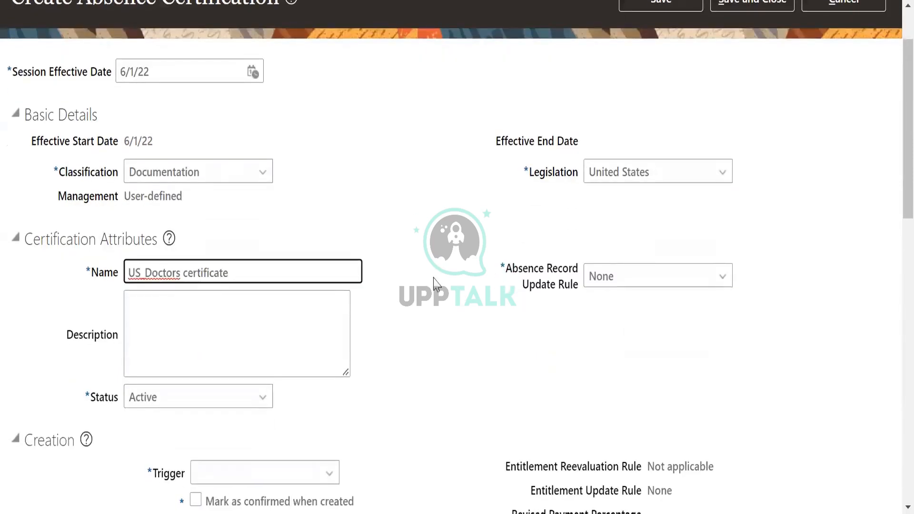
scroll(448, 295, "down", 4)
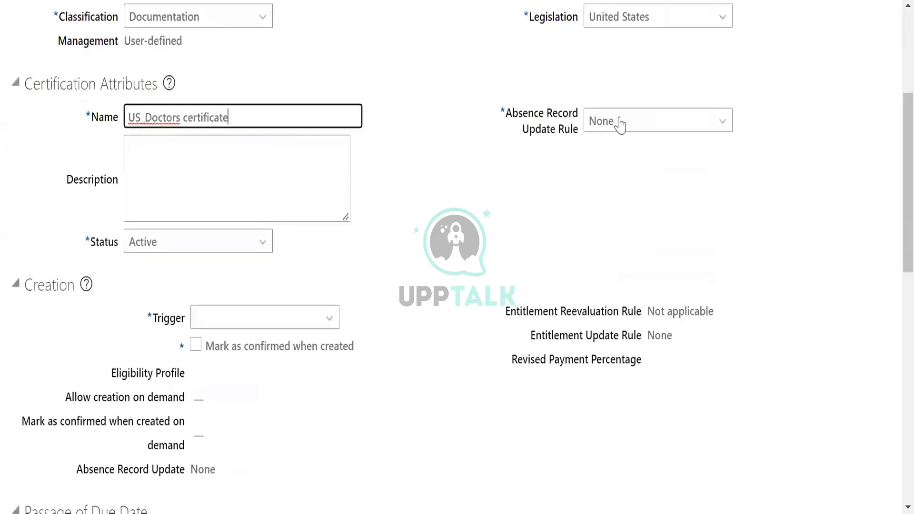
left_click(620, 122)
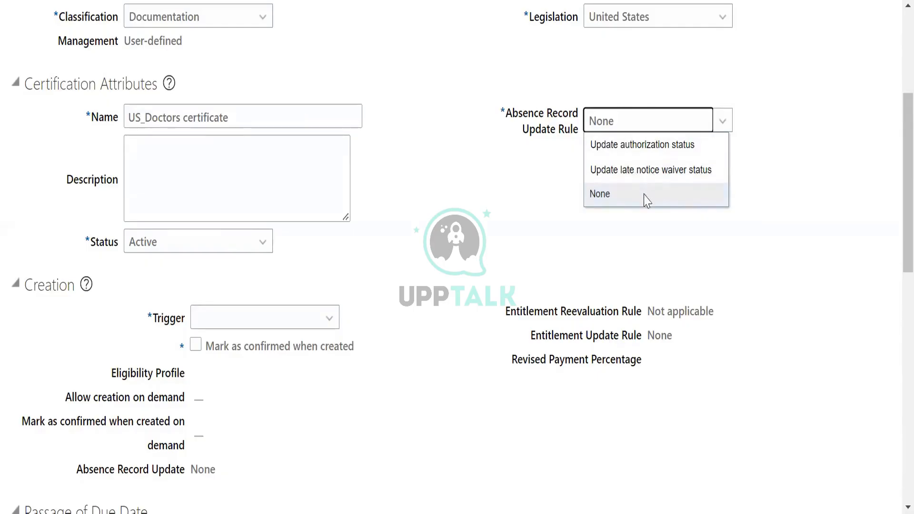
left_click(659, 171)
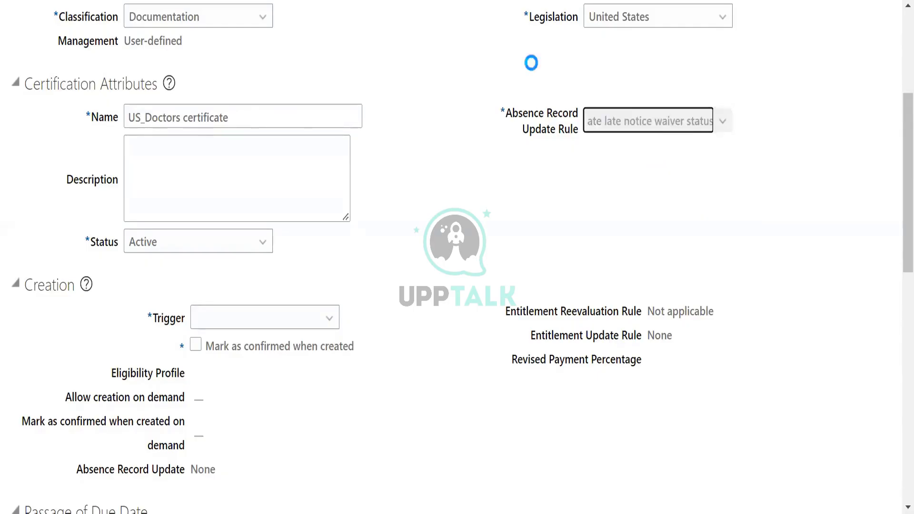
Set the certification's creation trigger to On demand.
scroll(332, 267, "down", 2)
left_click(318, 241)
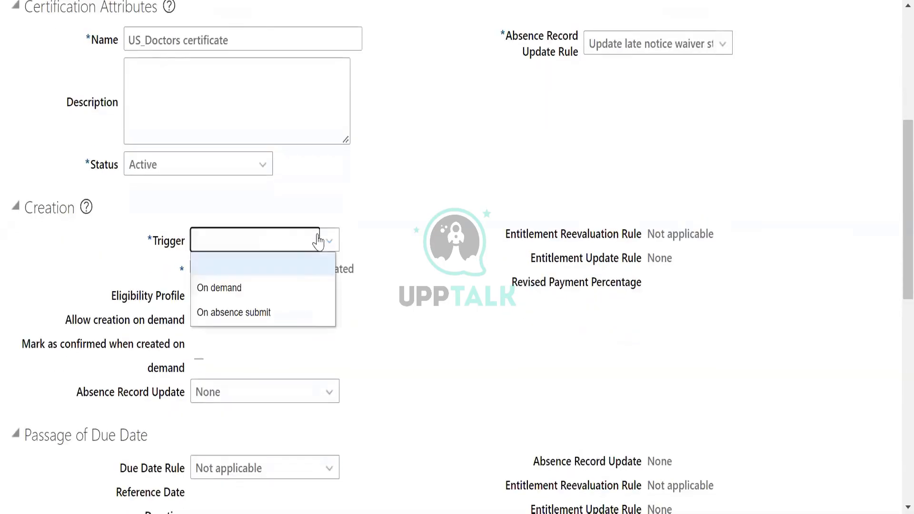
left_click(314, 289)
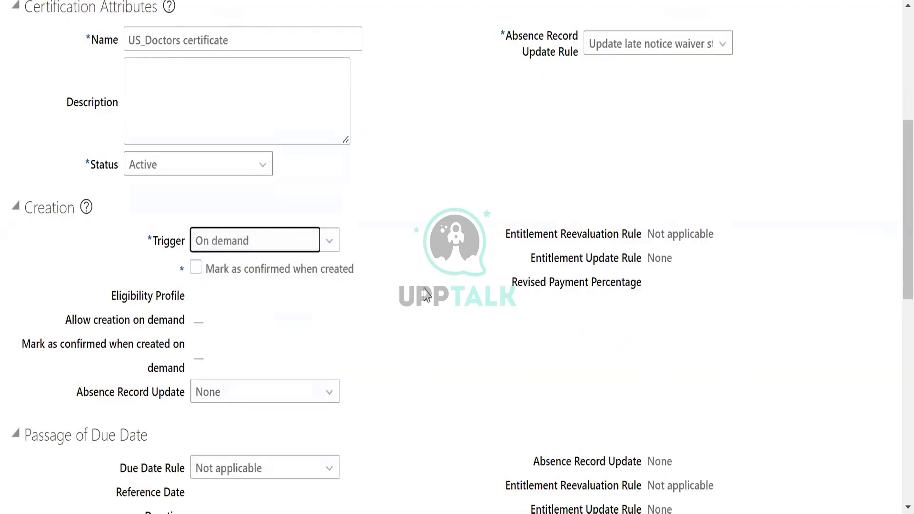
Try On absence submit as the creation trigger and return it to On demand.
left_click(329, 243)
left_click(263, 289)
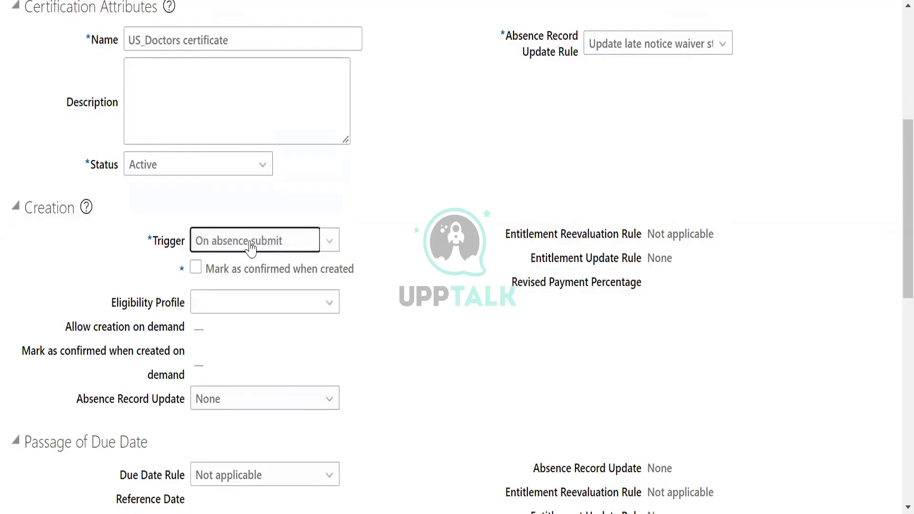
left_click(250, 243)
left_click(240, 263)
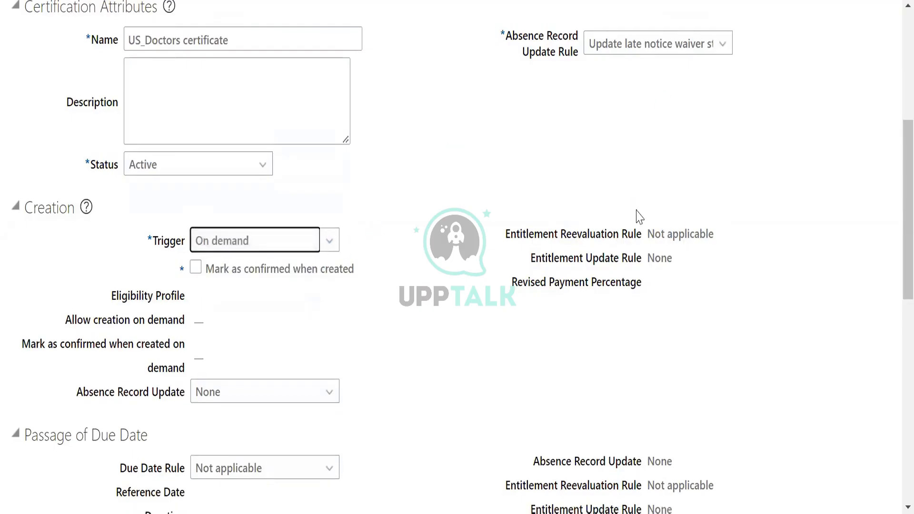
Review the certification's basic details, attributes and creation settings.
scroll(676, 261, "up", 1)
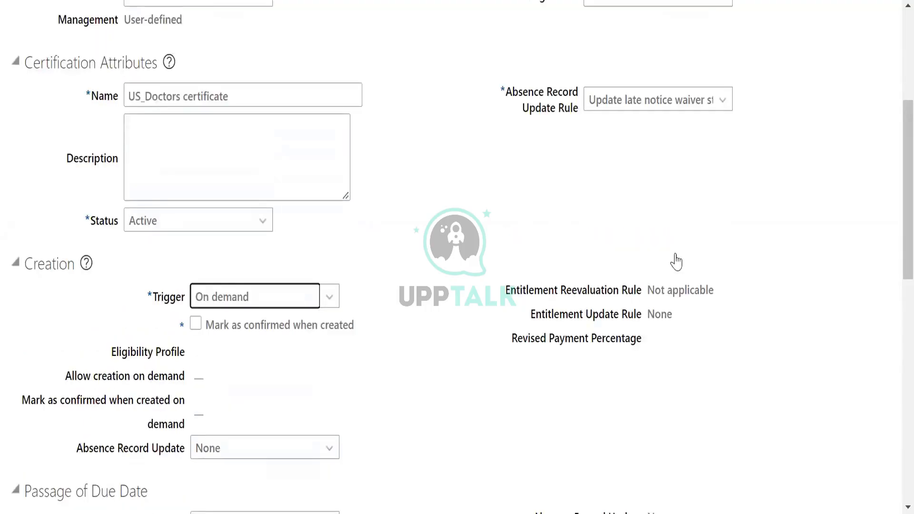
scroll(676, 261, "up", 2)
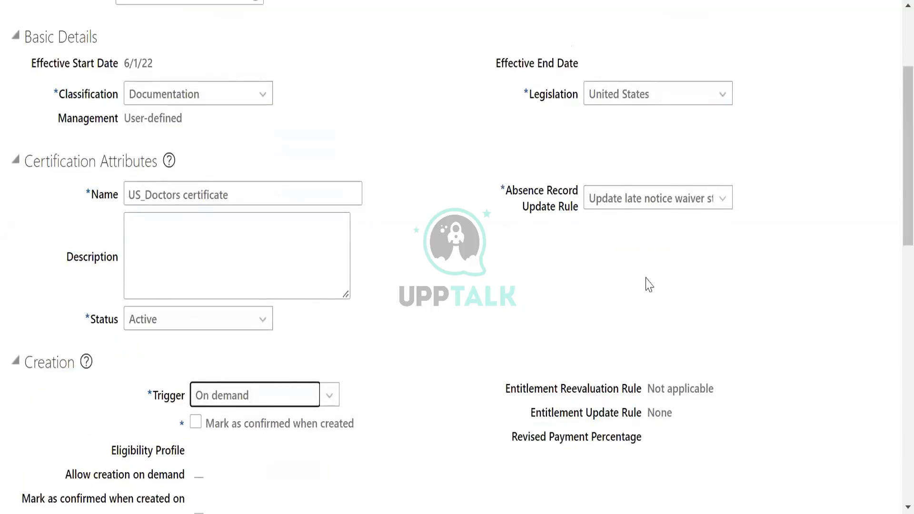
scroll(650, 285, "down", 3)
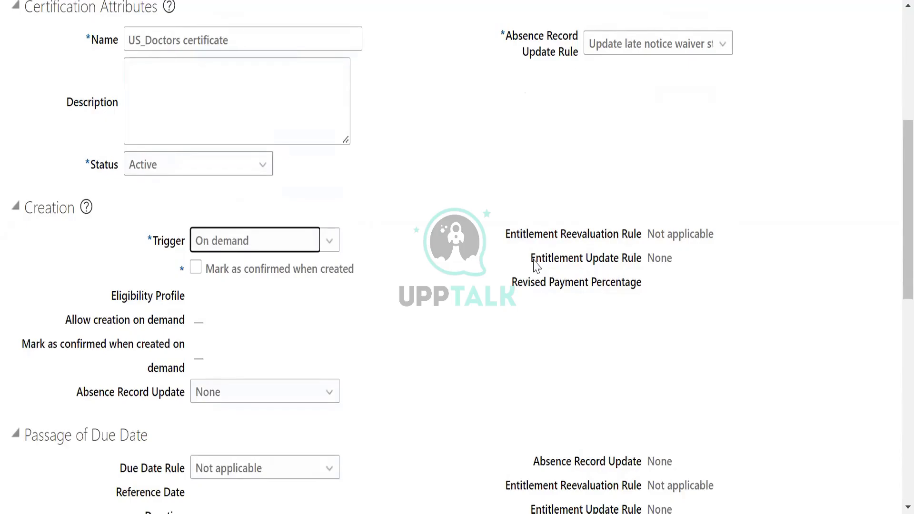
scroll(537, 266, "up", 6)
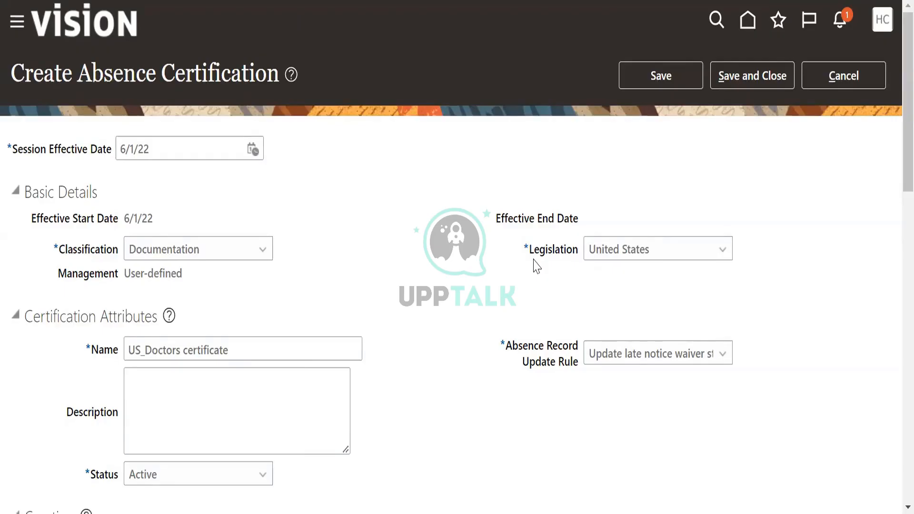
scroll(535, 265, "down", 5)
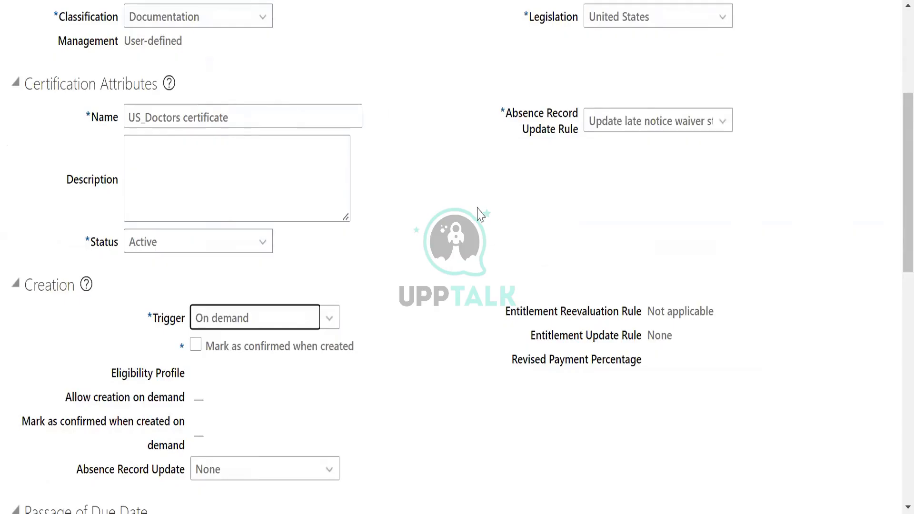
scroll(462, 235, "down", 2)
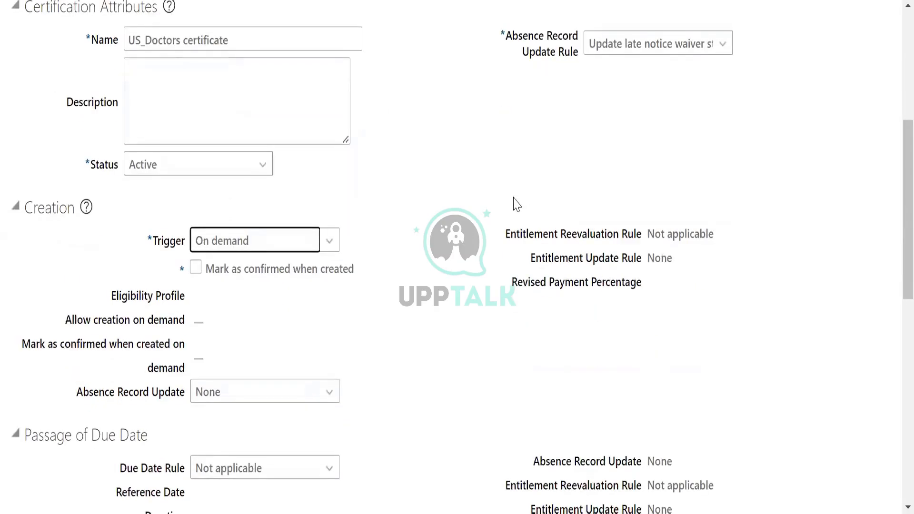
scroll(518, 204, "down", 5)
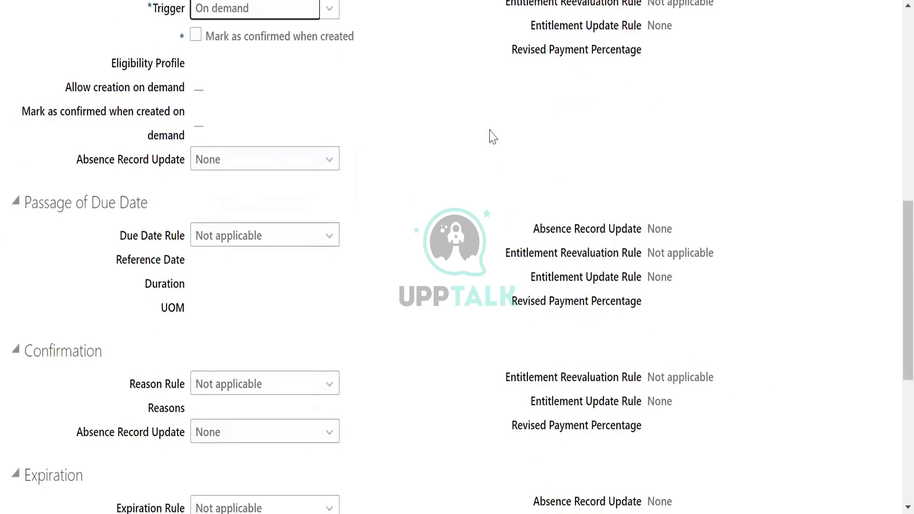
Examine the choices offered for the creation Absence Record Update and the Due Date Rule without changing them.
left_click(262, 163)
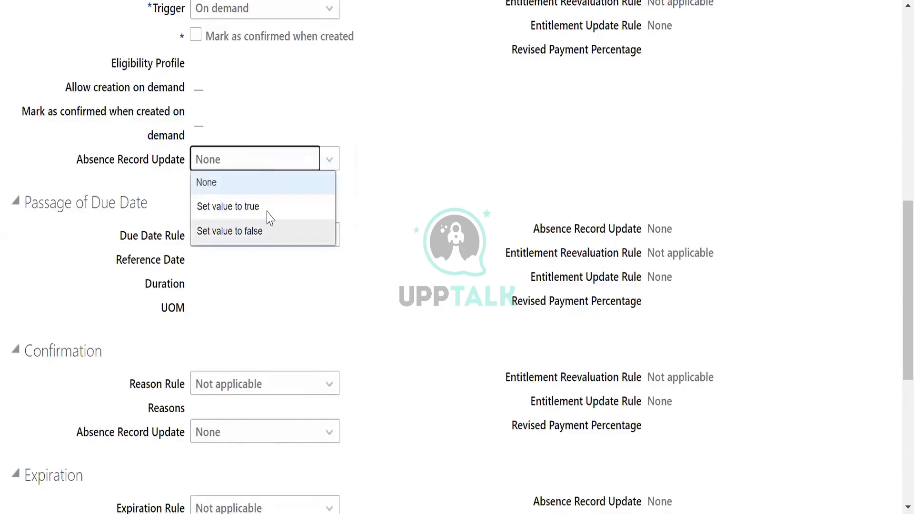
left_click(449, 220)
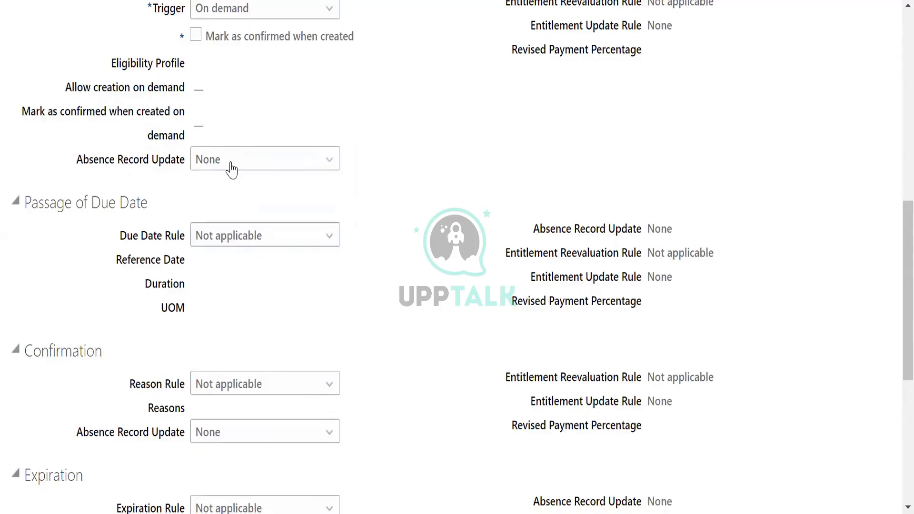
left_click(244, 238)
left_click(457, 246)
left_click(228, 166)
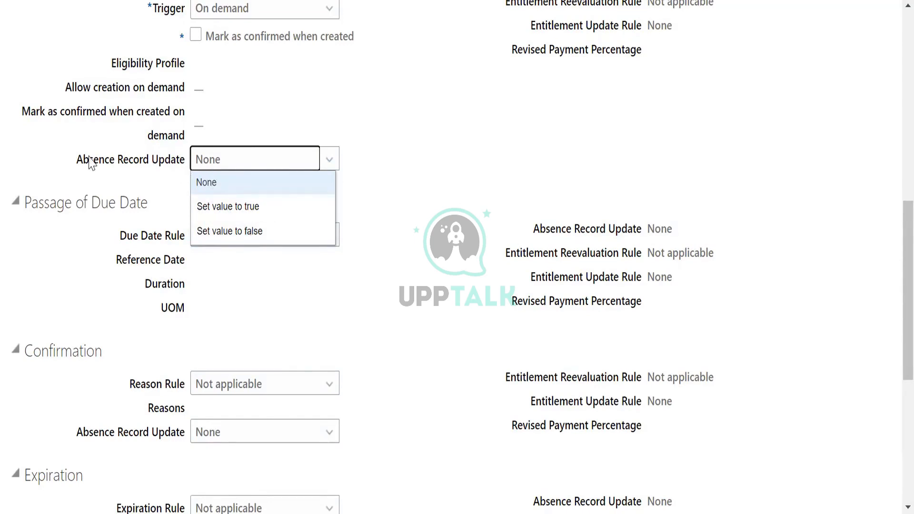
left_click(438, 134)
Recheck the Absence Record Update setting against the certification attributes and inspect the Due Date Rule choices.
scroll(448, 132, "up", 1)
scroll(448, 133, "up", 2)
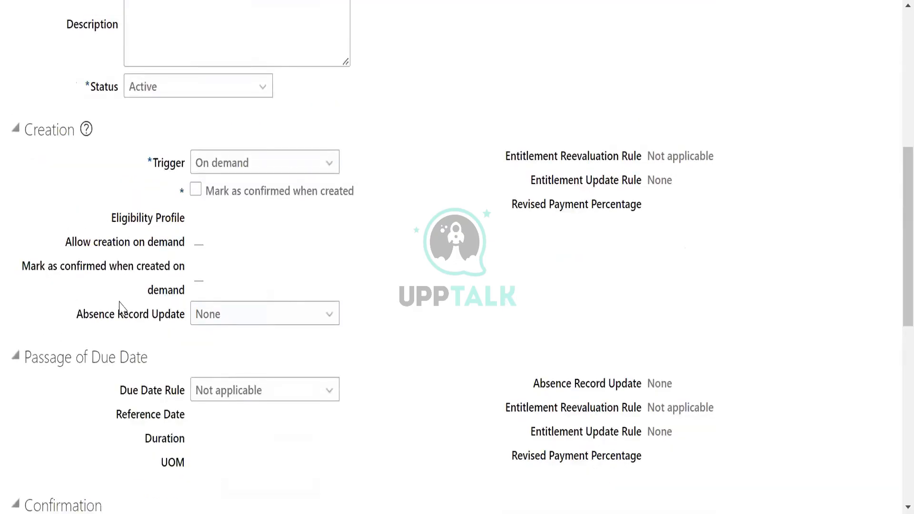
left_click_drag(90, 315, 158, 315)
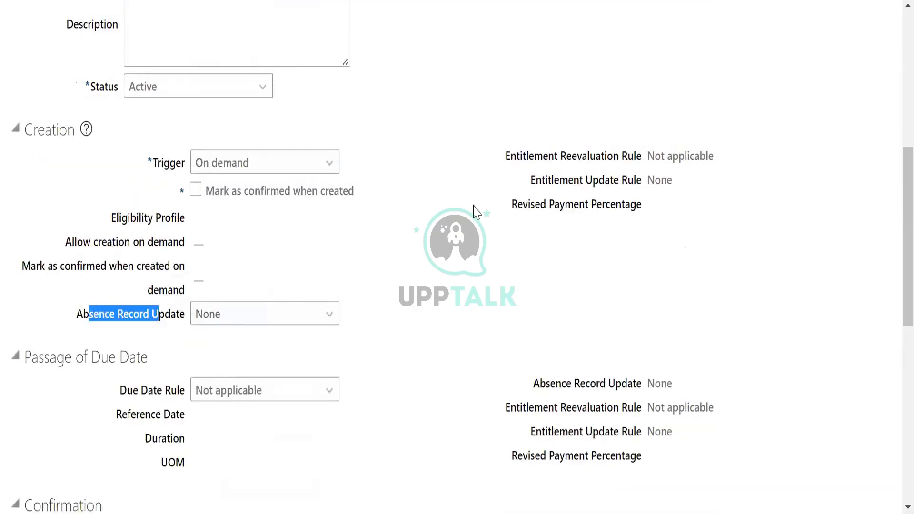
scroll(243, 125, "up", 7)
left_click_drag(119, 75, 439, 287)
scroll(444, 289, "down", 10)
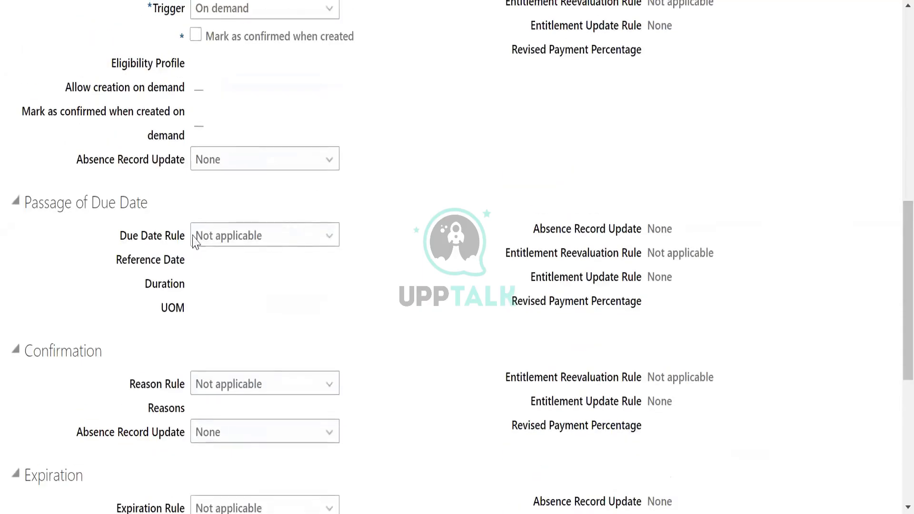
left_click(287, 246)
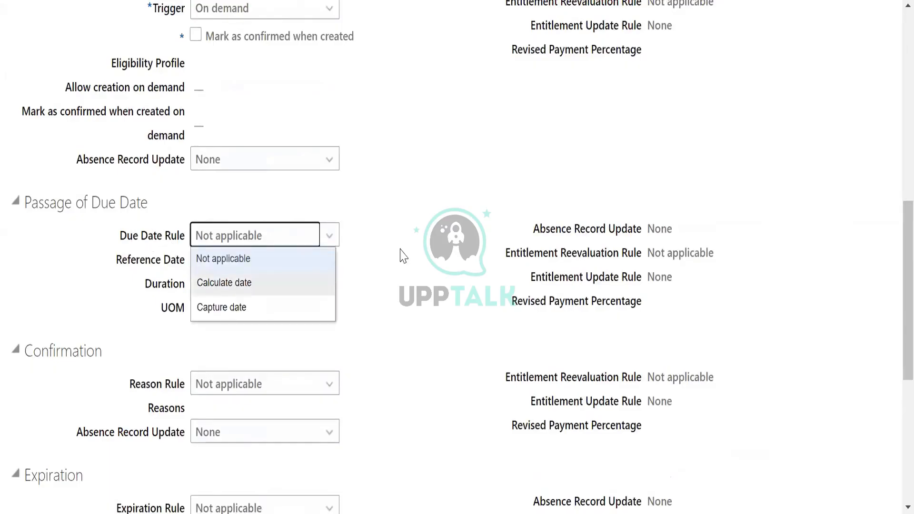
scroll(402, 256, "up", 5)
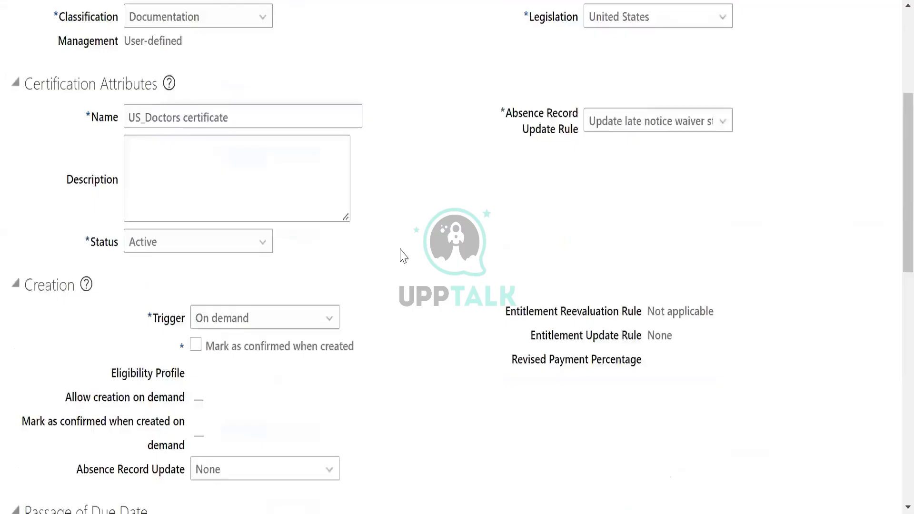
scroll(403, 256, "up", 3)
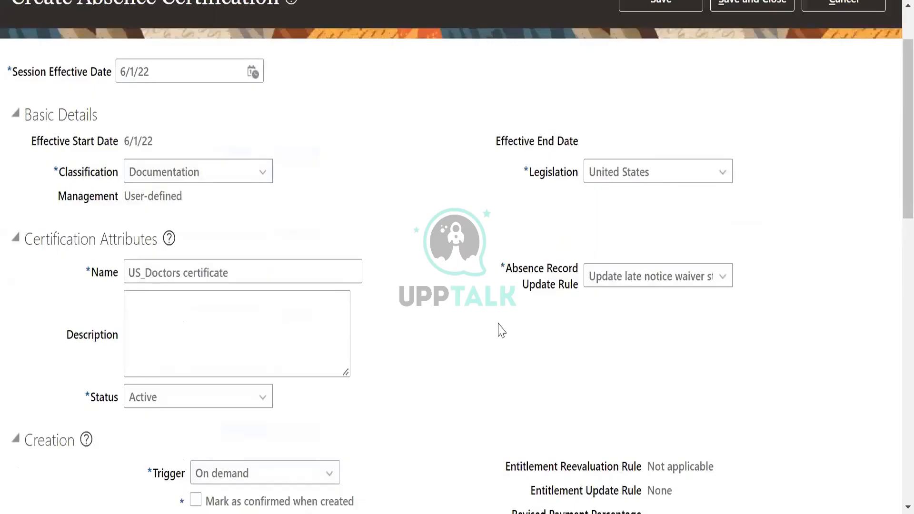
Set the Due Date Rule to Calculate date, using Absence start date as the reference date.
scroll(500, 328, "down", 7)
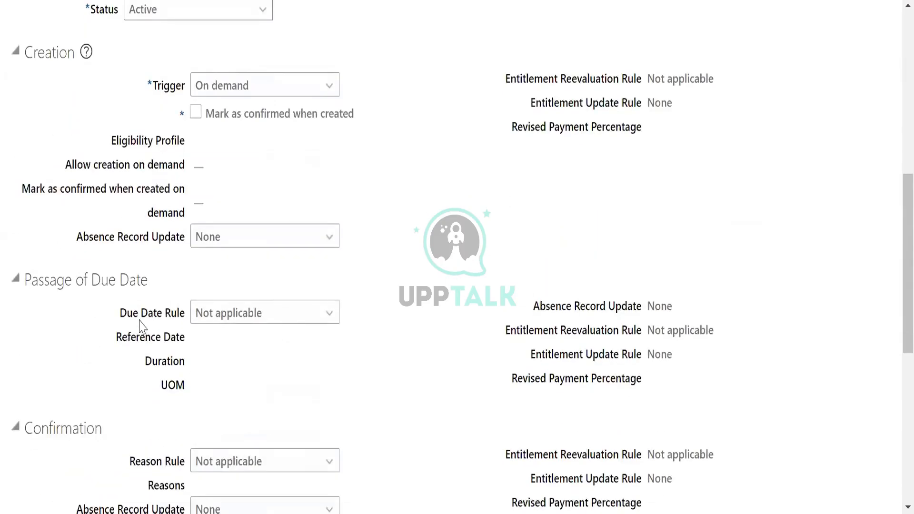
left_click_drag(119, 314, 175, 326)
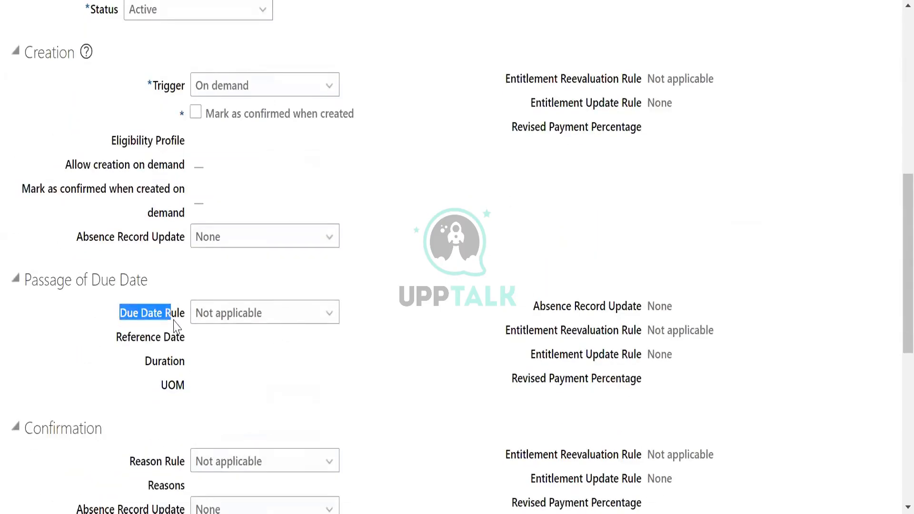
left_click(296, 321)
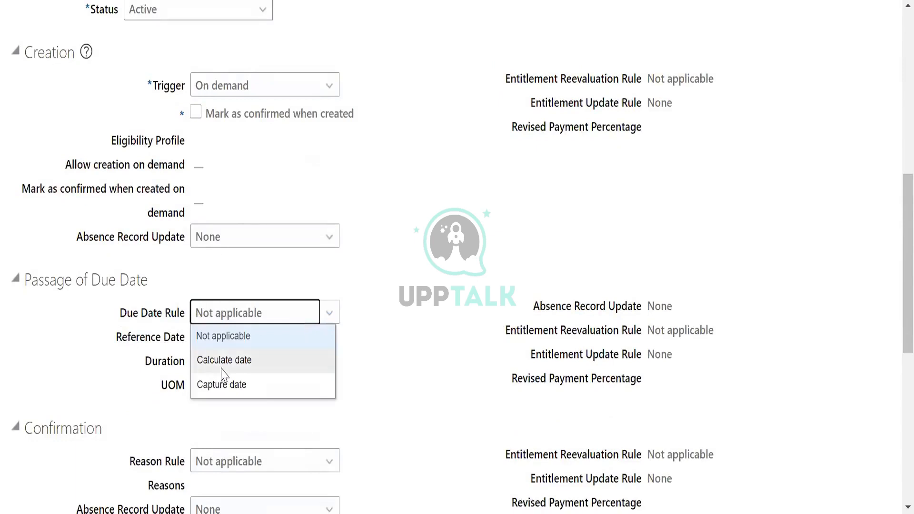
left_click(258, 360)
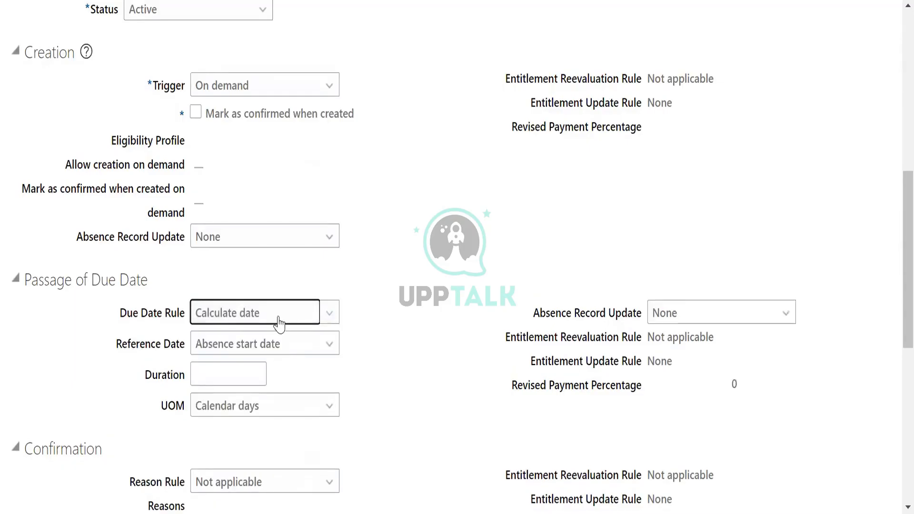
left_click(287, 351)
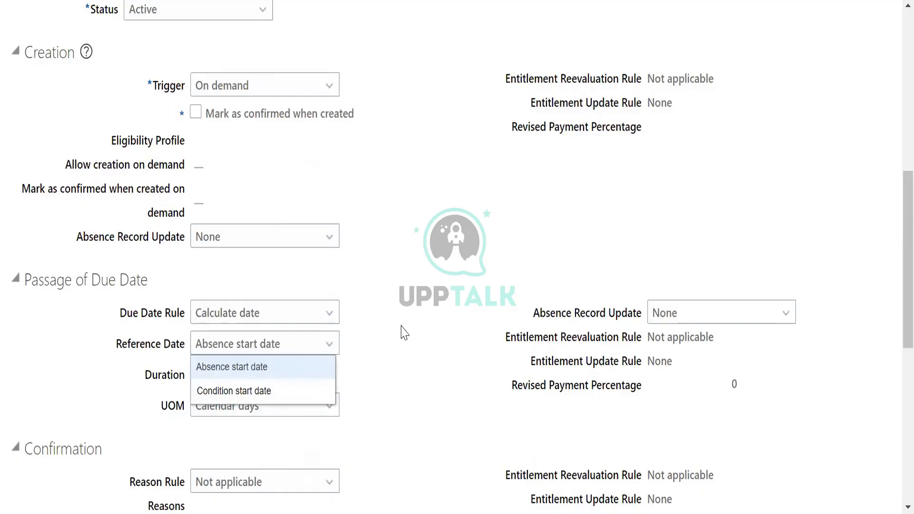
left_click(224, 366)
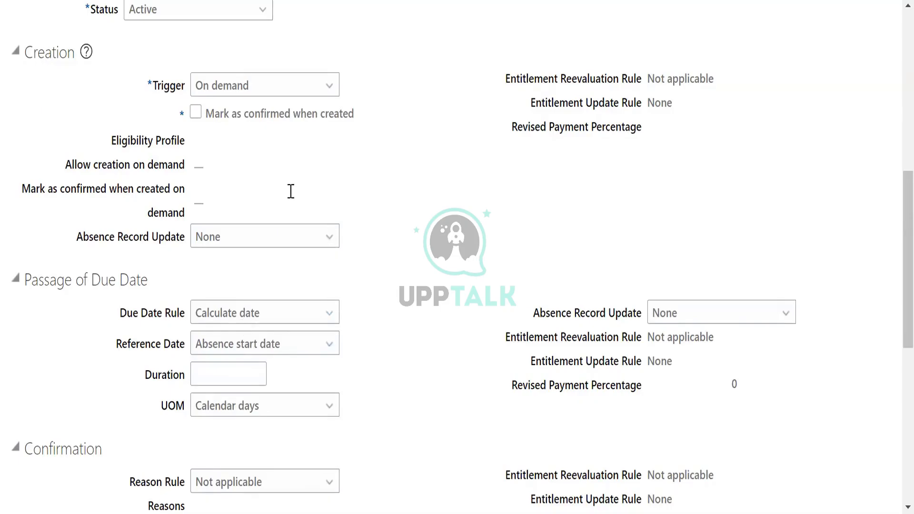
Review the certification's attributes through to its expiration settings and inspect the Void section's Reason Rule choices without changing them.
scroll(203, 109, "up", 5)
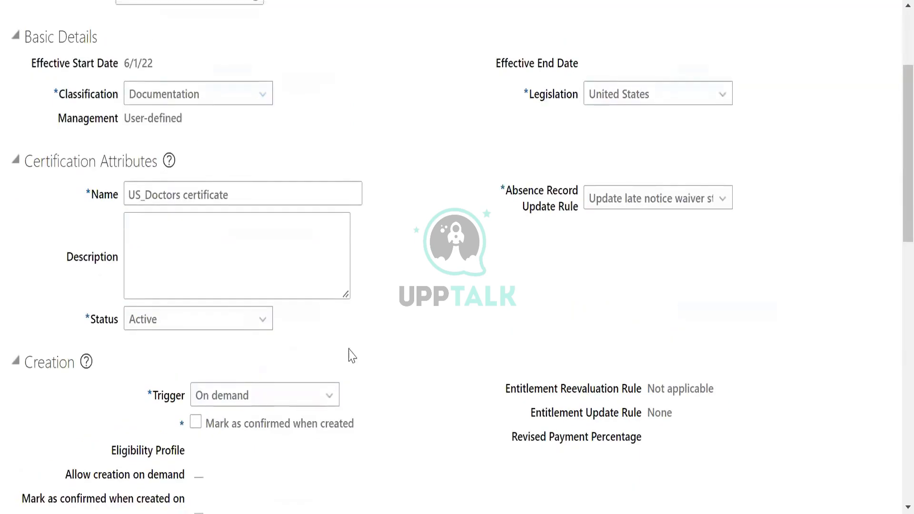
scroll(418, 351, "down", 10)
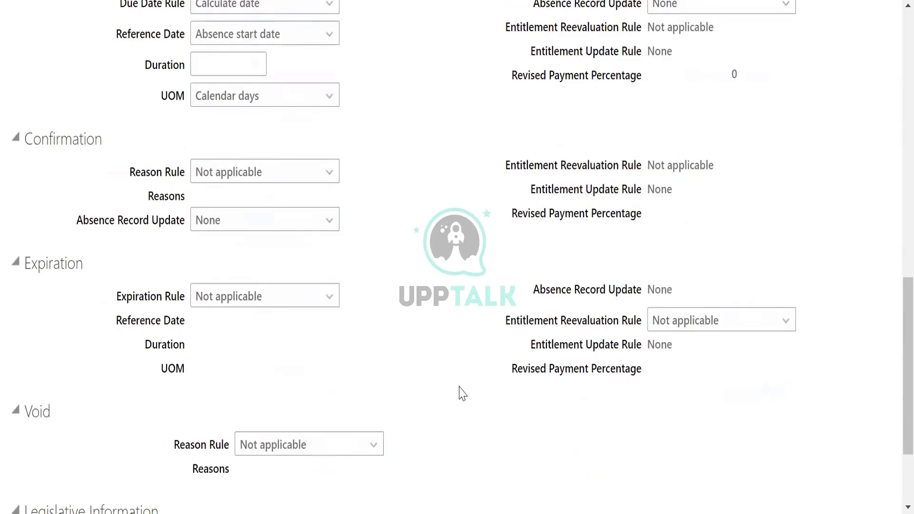
left_click(281, 442)
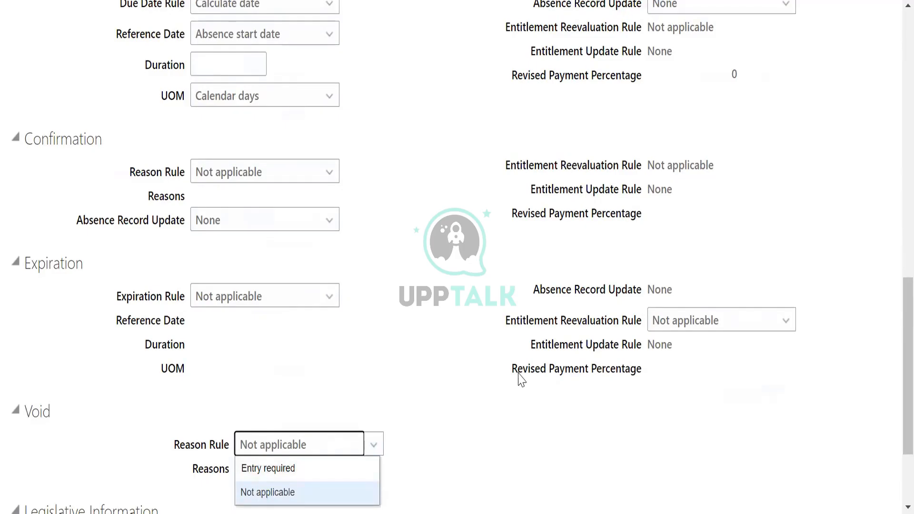
scroll(519, 377, "down", 3)
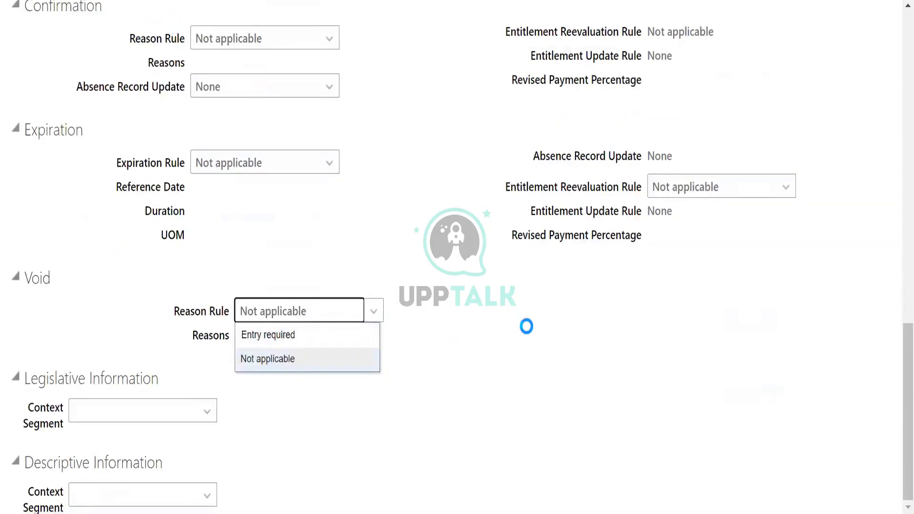
left_click(531, 328)
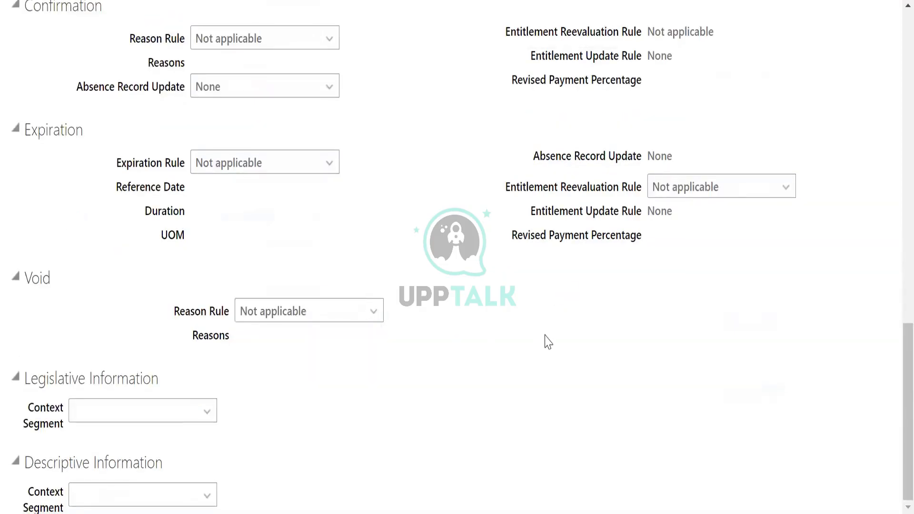
Try to save and close the US_Doctors certificate certification.
scroll(547, 341, "up", 7)
scroll(578, 348, "up", 8)
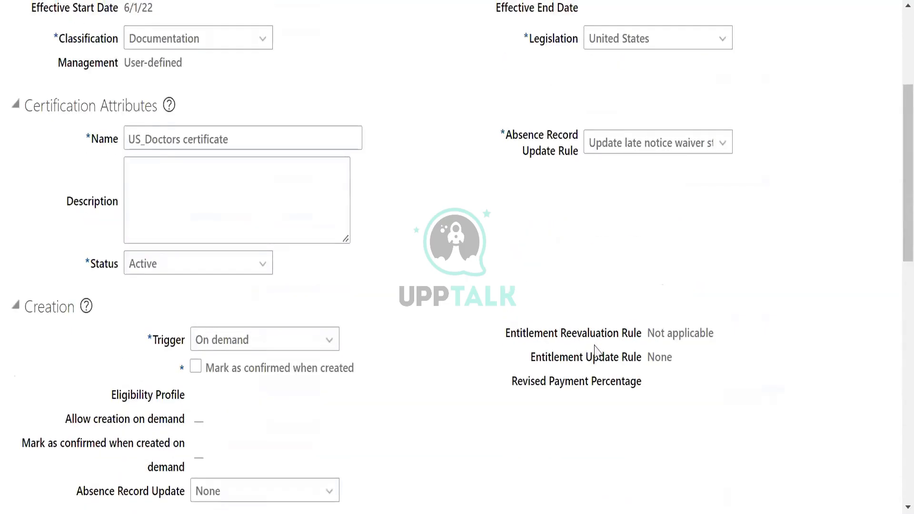
scroll(729, 362, "up", 4)
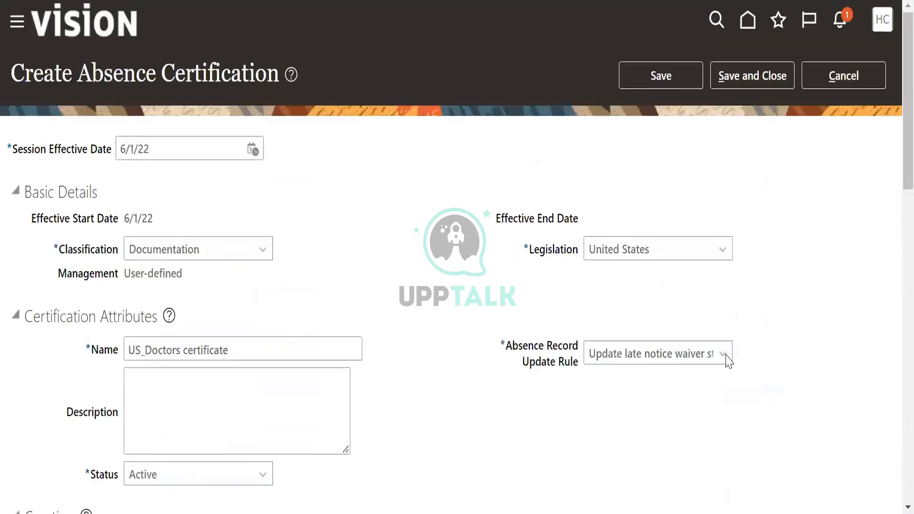
left_click(748, 76)
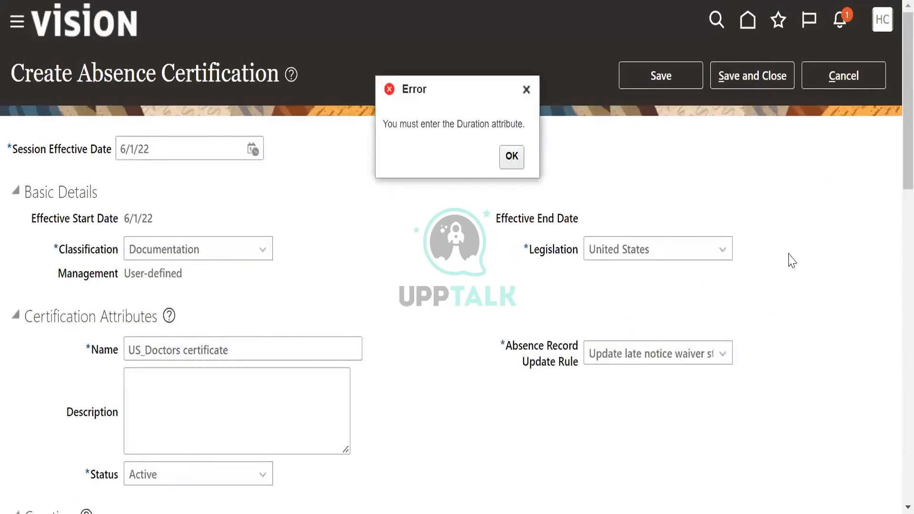
key("Return")
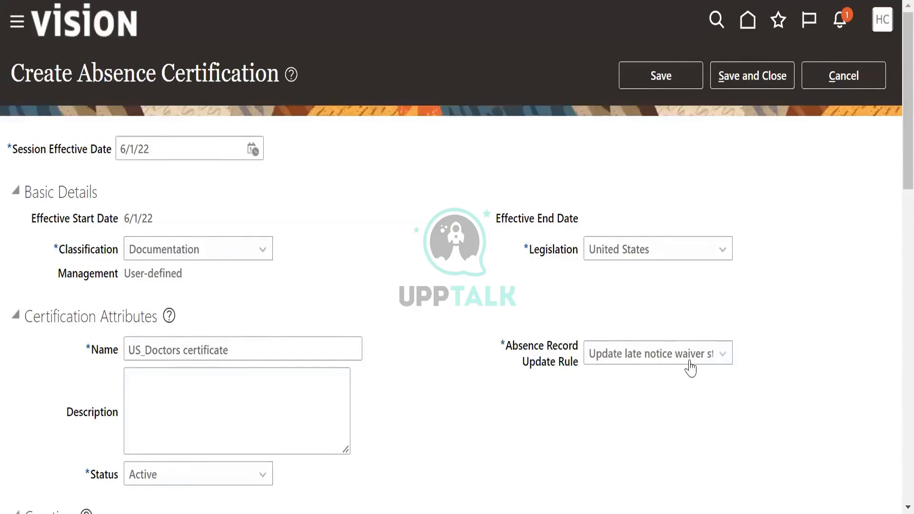
Set the due date Duration to 5 calendar days, then save and close the certification.
scroll(690, 367, "down", 7)
scroll(692, 367, "down", 12)
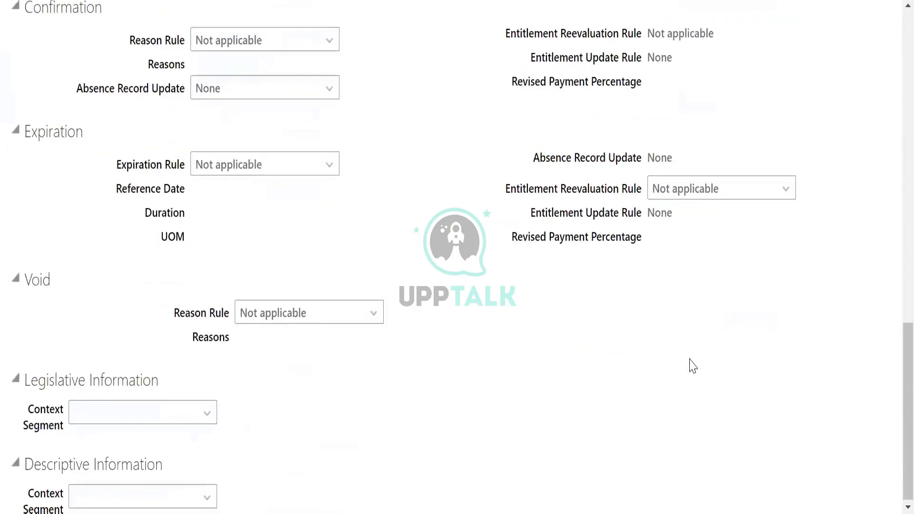
scroll(646, 340, "up", 3)
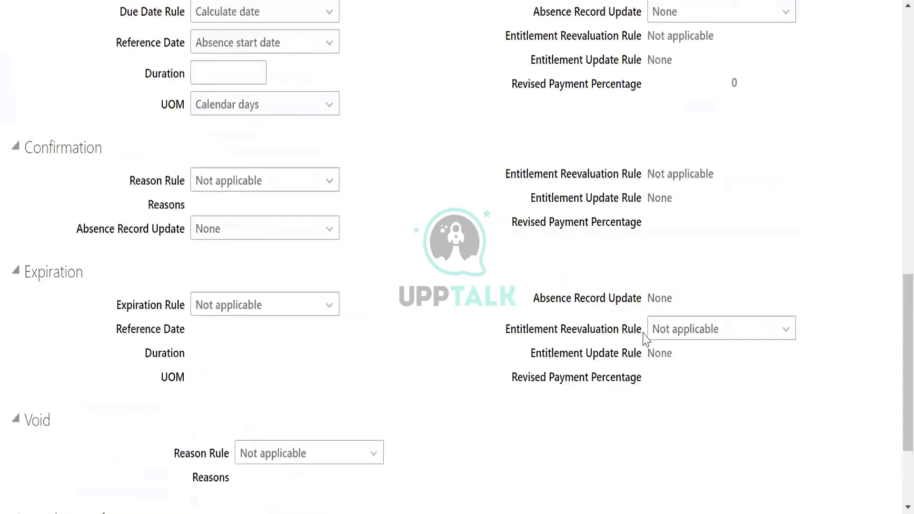
left_click(234, 84)
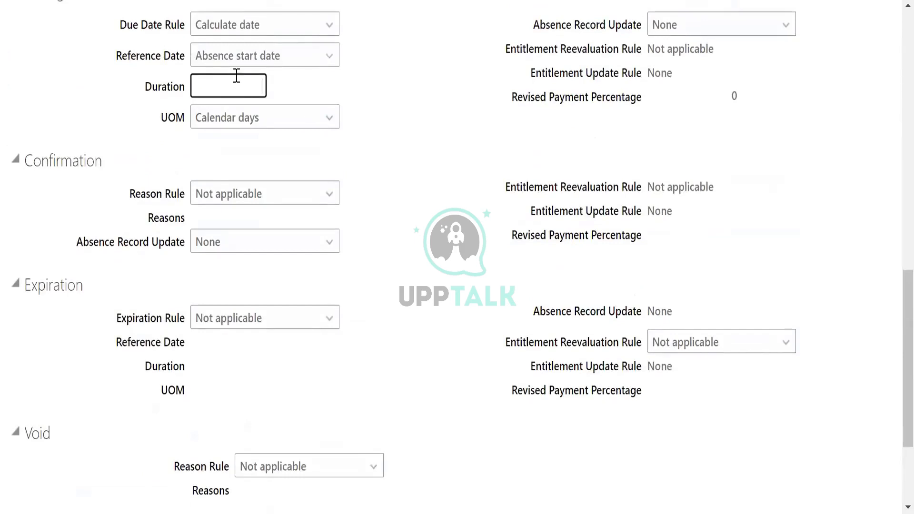
type("5")
scroll(892, 147, "up", 11)
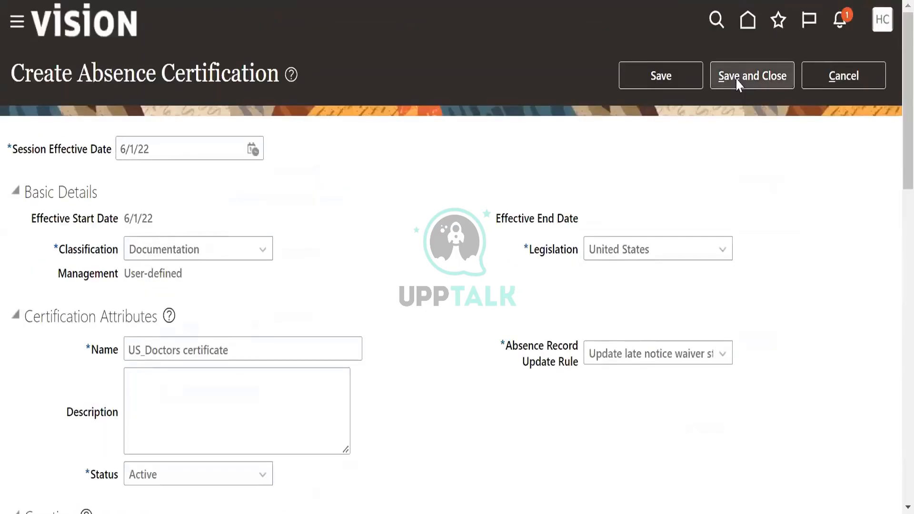
left_click(737, 86)
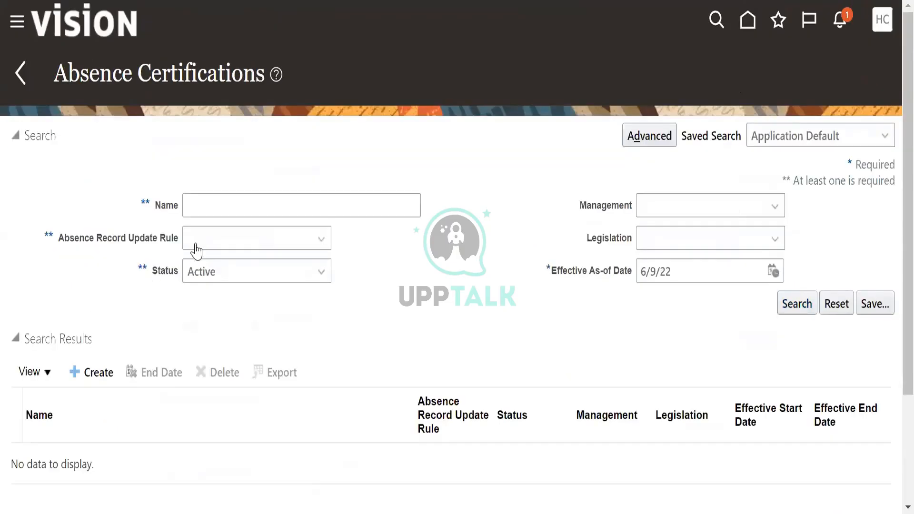
Return to Absence Administration, open Absence Plans and start a new Accrual plan for the United States effective 6/1/22.
left_click(20, 72)
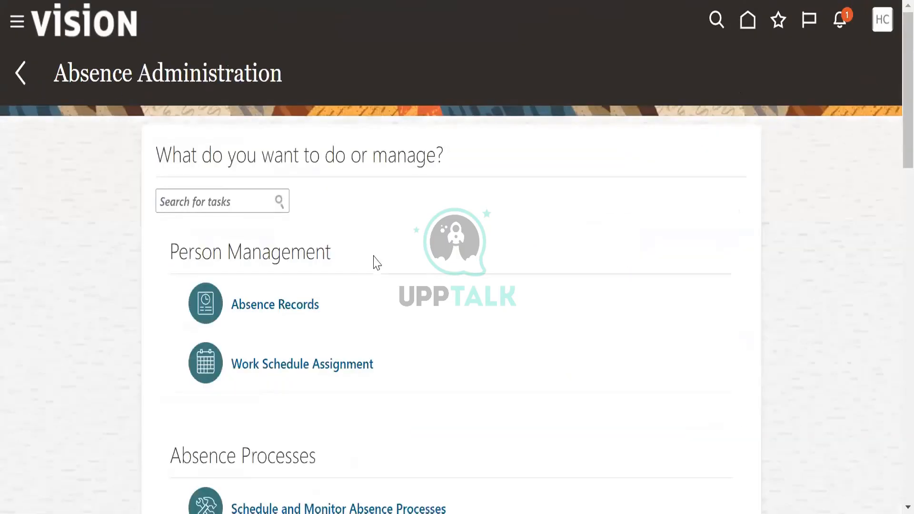
scroll(269, 217, "down", 13)
left_click(268, 217)
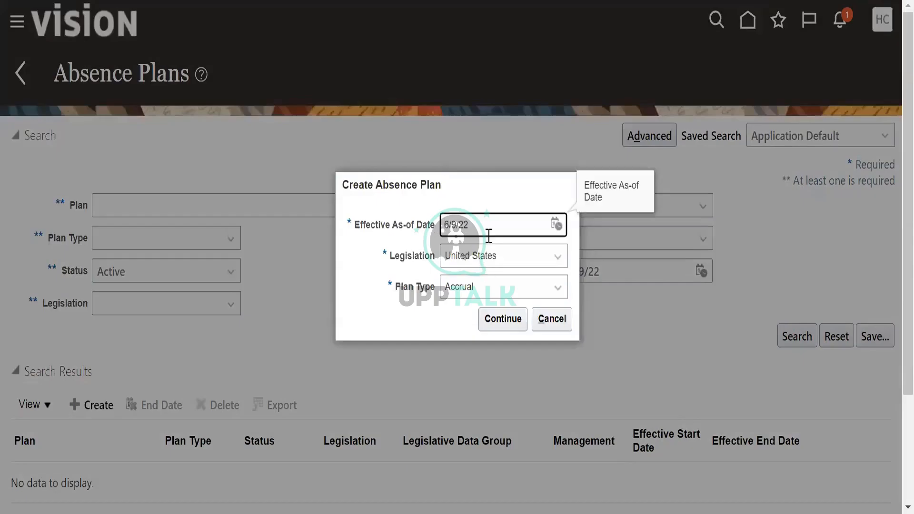
left_click(557, 225)
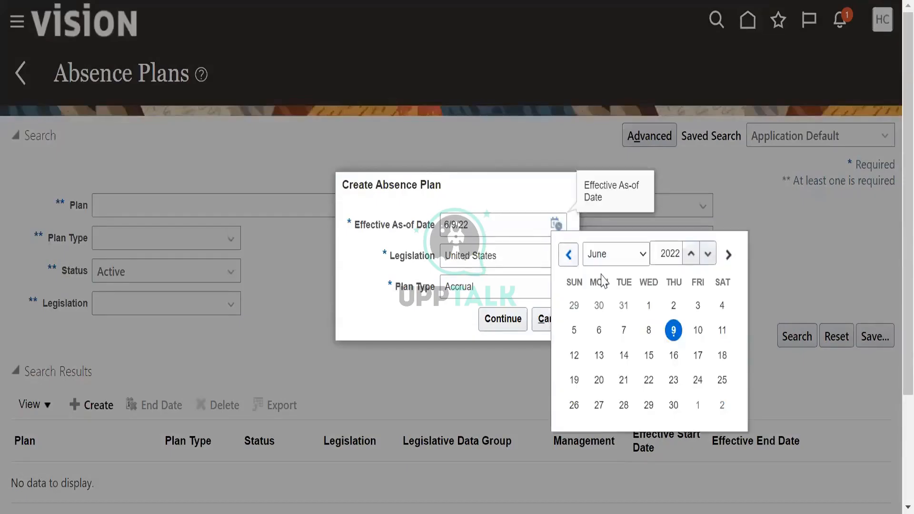
left_click(650, 305)
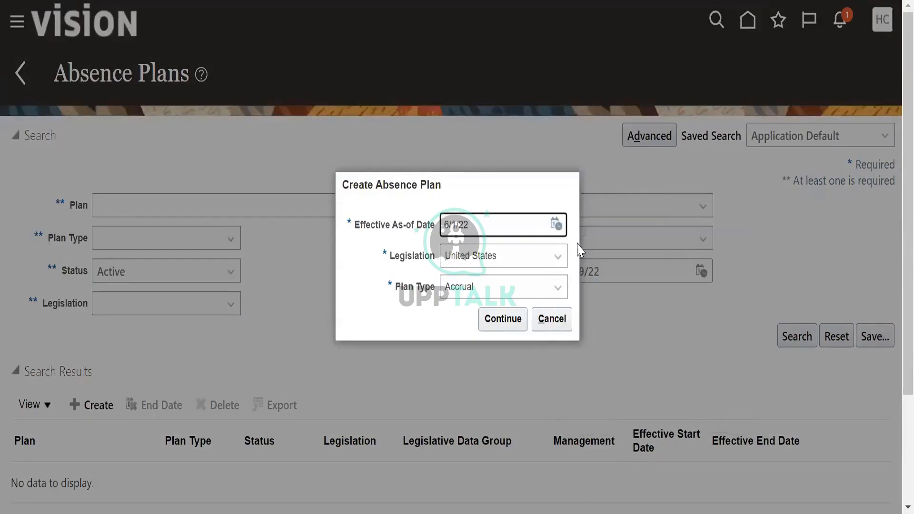
left_click(478, 295)
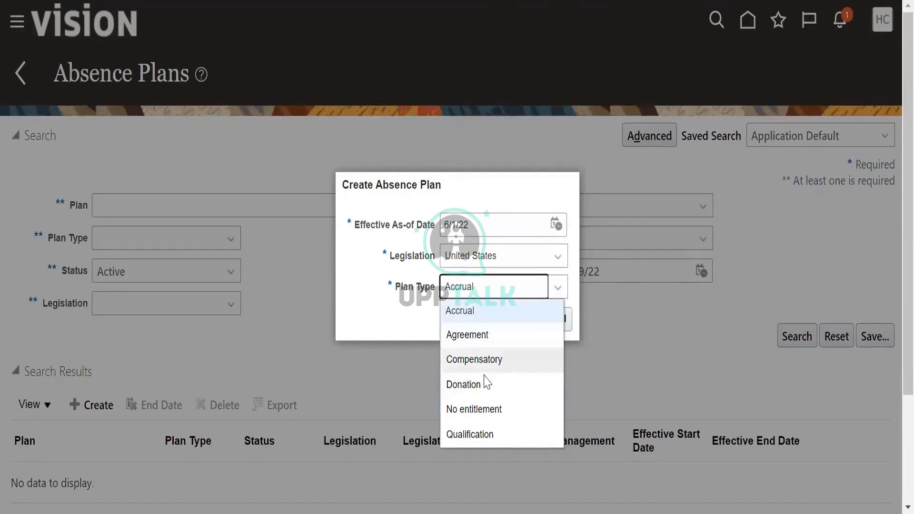
left_click(492, 317)
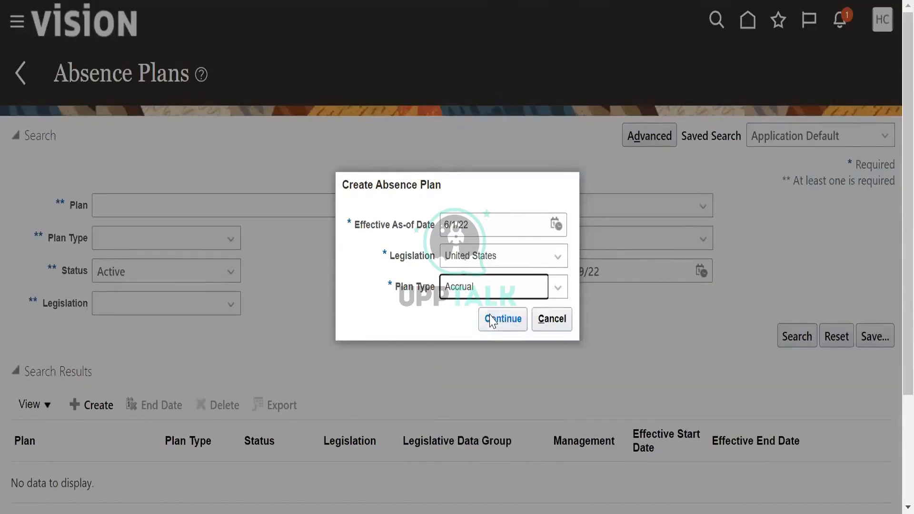
left_click(521, 329)
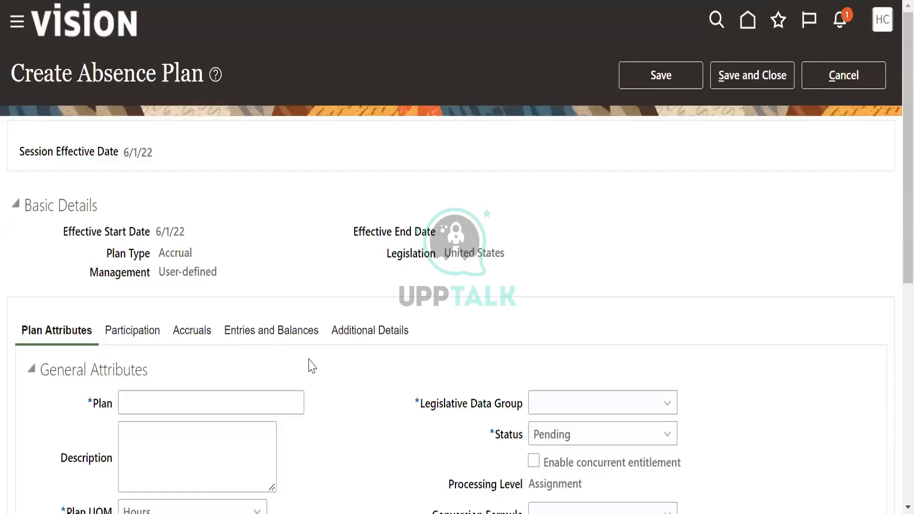
Enter US_Absence as the plan name in the General Attributes.
scroll(312, 366, "down", 2)
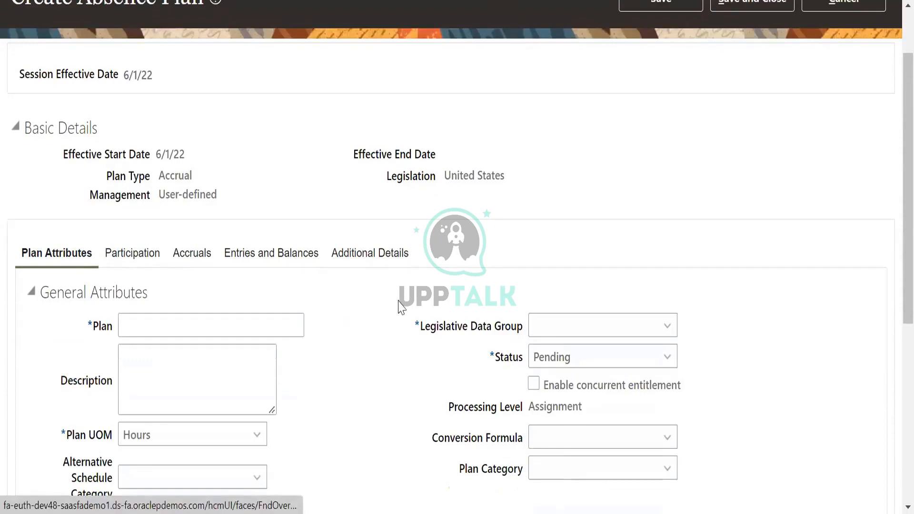
scroll(407, 317, "down", 2)
scroll(409, 324, "down", 1)
left_click(186, 239)
type("US_An")
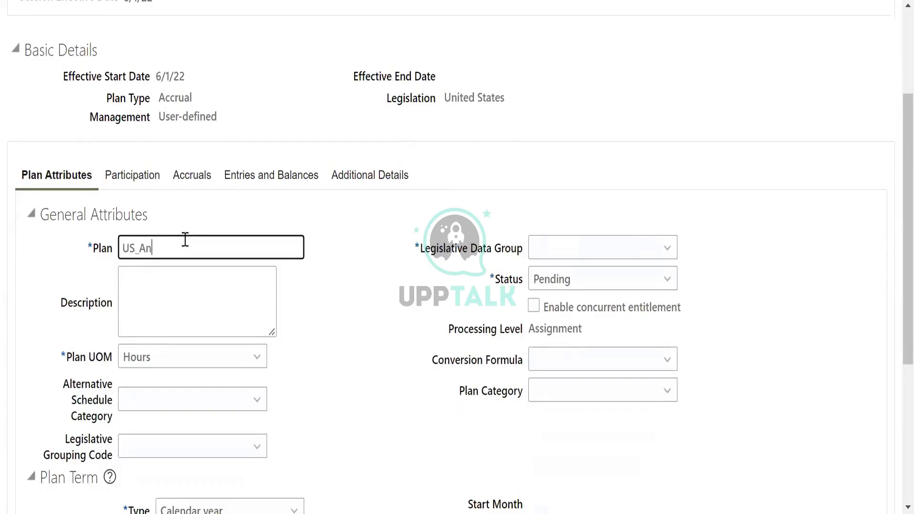
key("BackSpace")
type("bsence")
key("Tab")
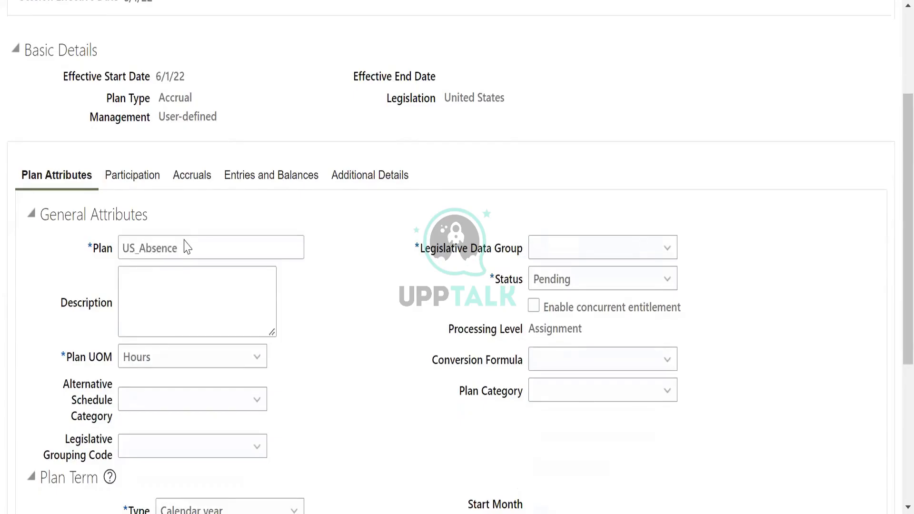
Extend the plan name to US_Absence Plans, dismissing the print dialog.
key("ctrl+p")
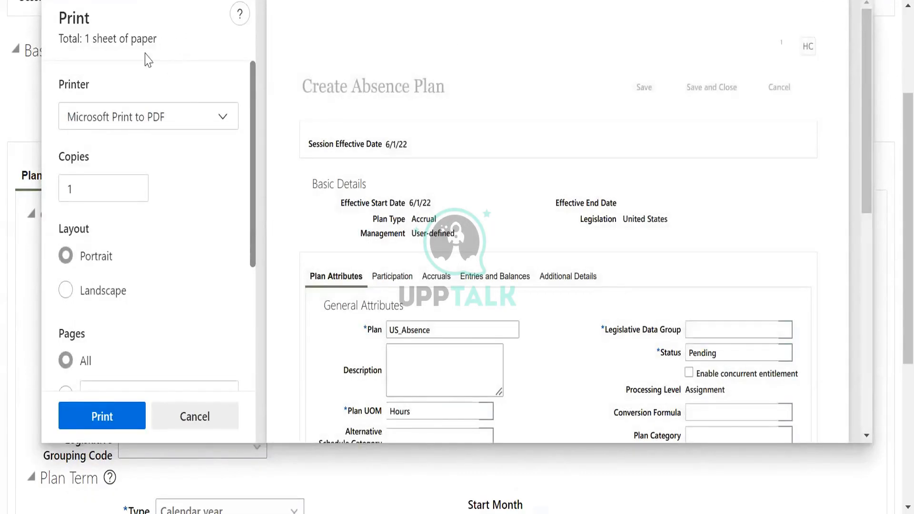
left_click(181, 419)
type("Plqan")
key("BackSpace")
key("BackSpace")
key("BackSpace")
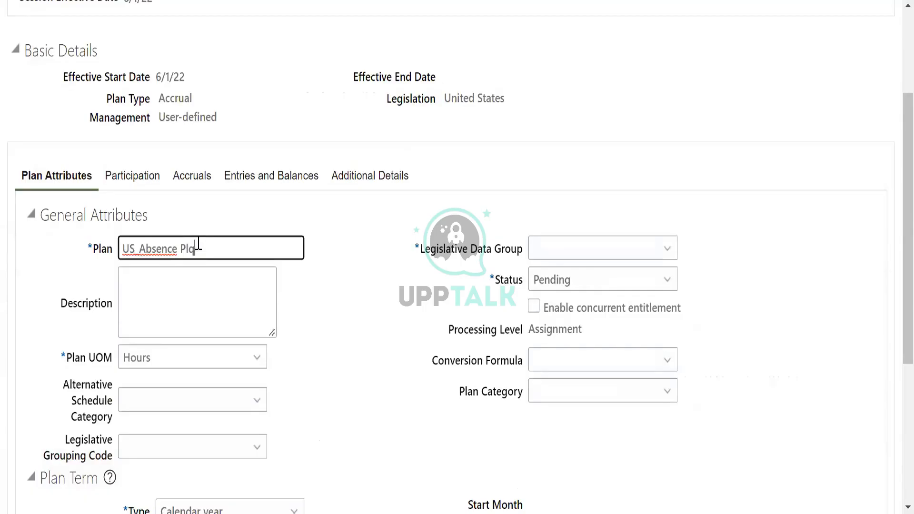
type("ans")
Set the Plan UOM to Days, the Legislative Data Group to US Legislative Data Group and the Status to Active.
scroll(195, 282, "down", 2)
left_click(195, 281)
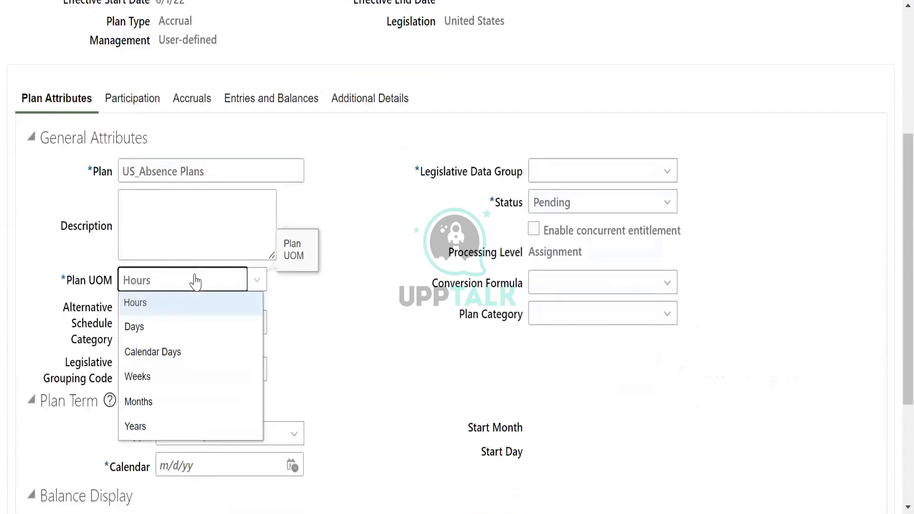
left_click(143, 326)
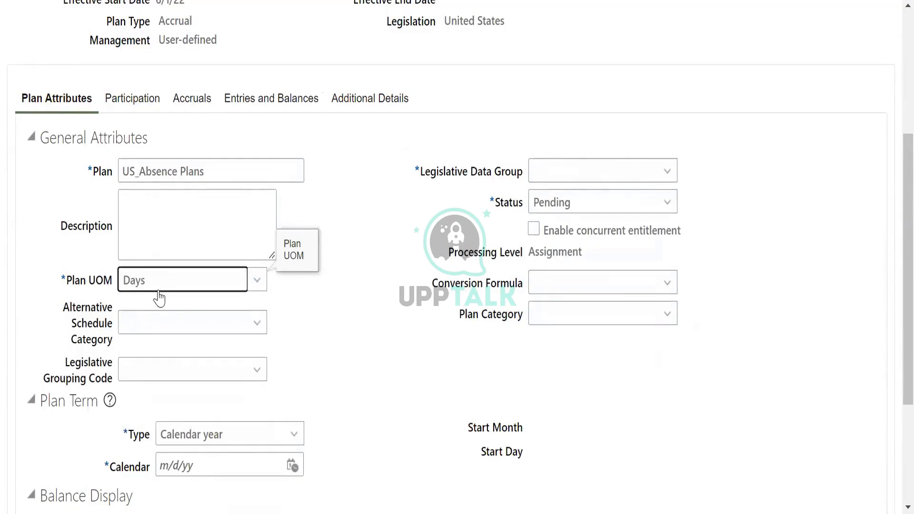
left_click(595, 179)
left_click(591, 266)
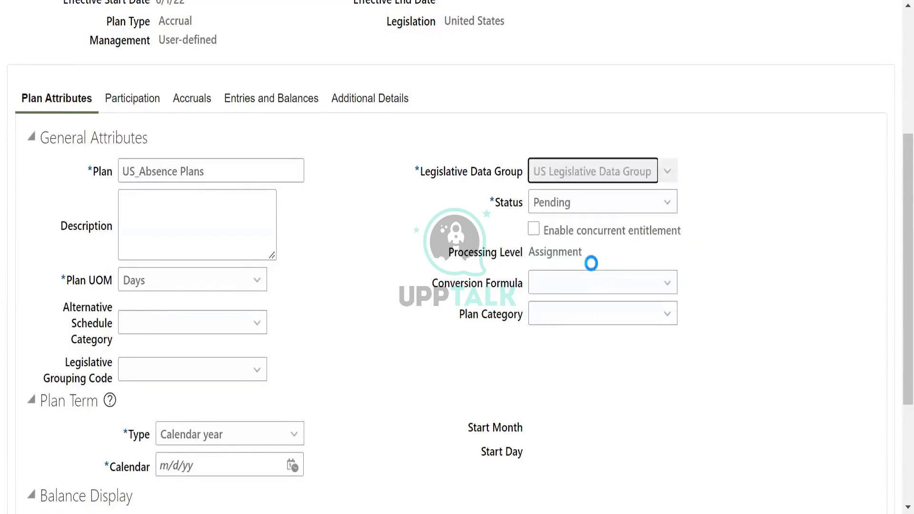
left_click(619, 205)
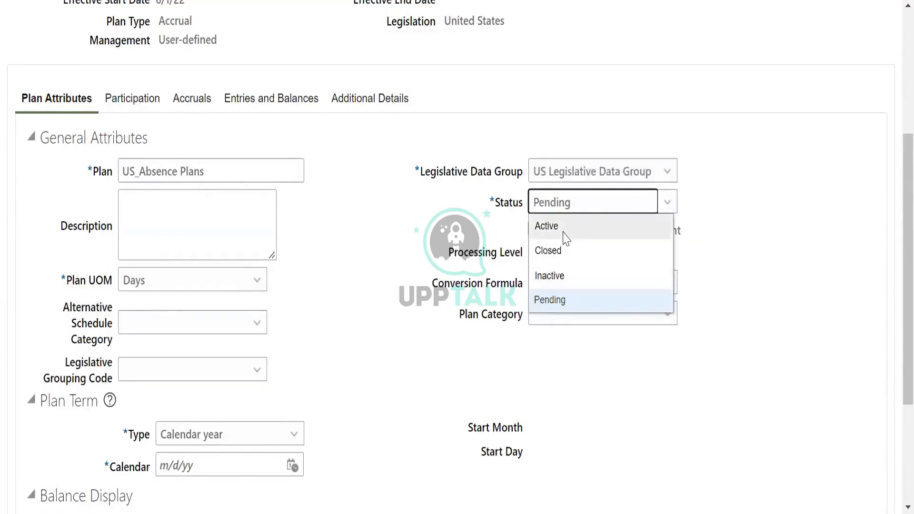
left_click(591, 235)
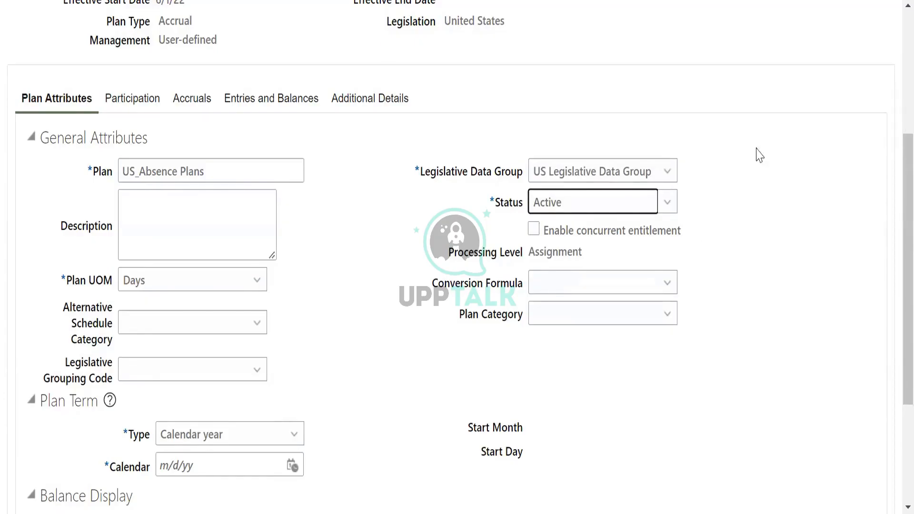
Review the plan's basic details and general attributes.
scroll(332, 220, "up", 2)
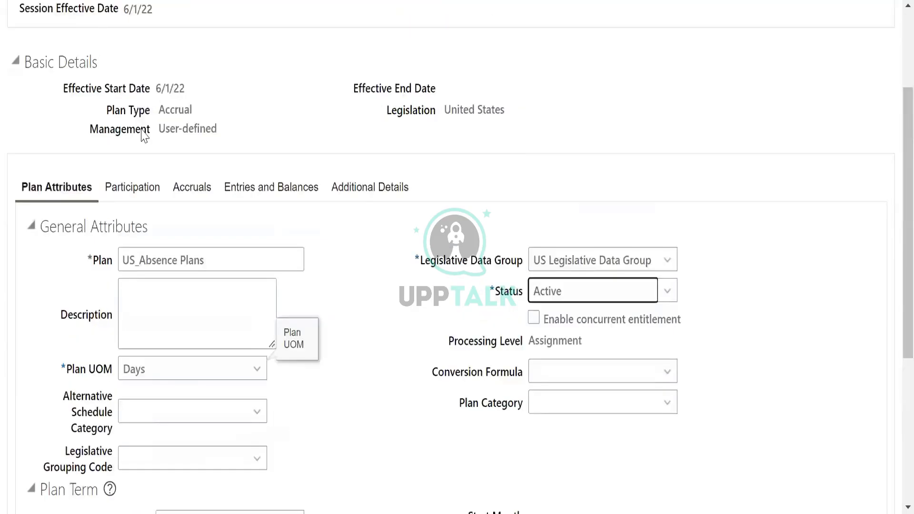
scroll(145, 135, "up", 3)
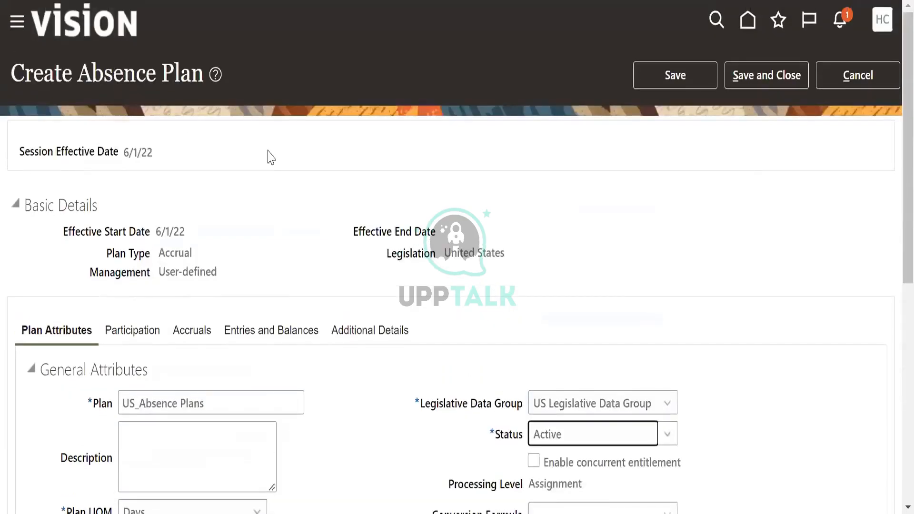
scroll(351, 243, "down", 8)
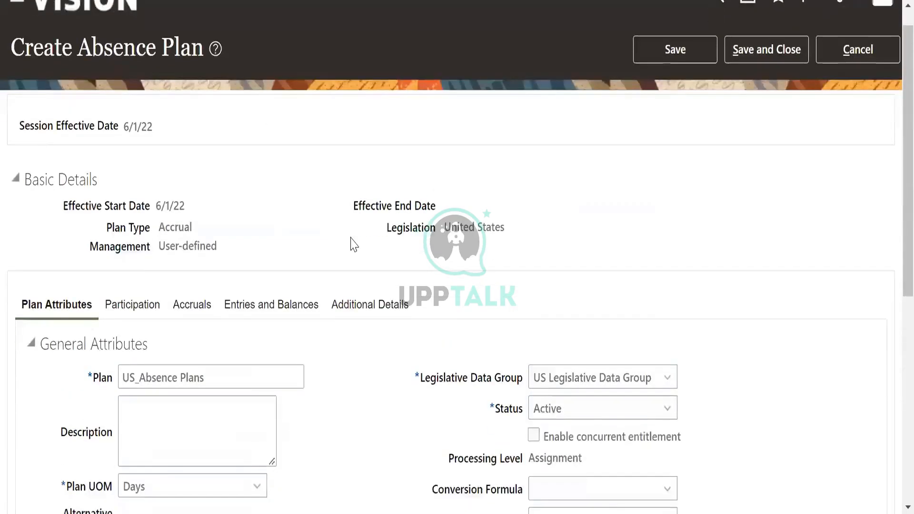
scroll(569, 177, "up", 3)
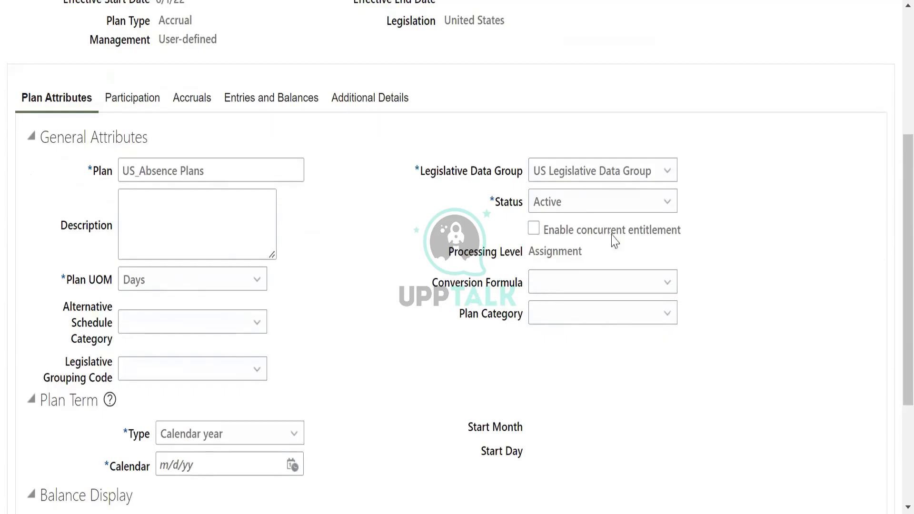
Enable concurrent entitlement for the plan and check the choices for Plan UOM, Legislative Grouping Code and Alternative Schedule Category.
left_click(532, 241)
left_click(156, 281)
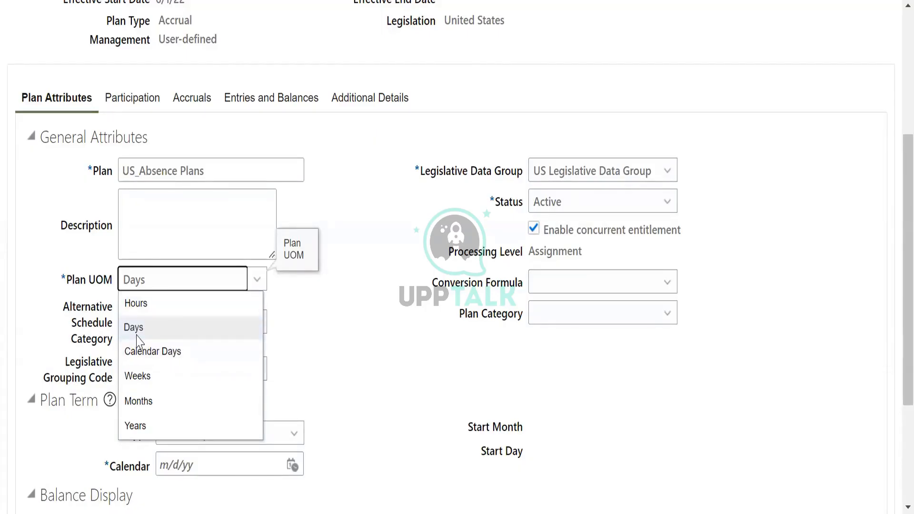
left_click(305, 323)
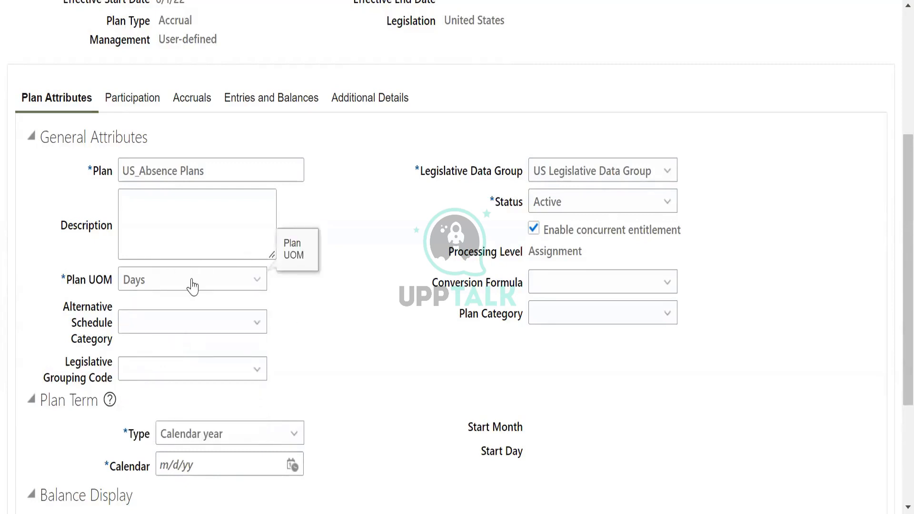
scroll(213, 298, "down", 2)
left_click(212, 298)
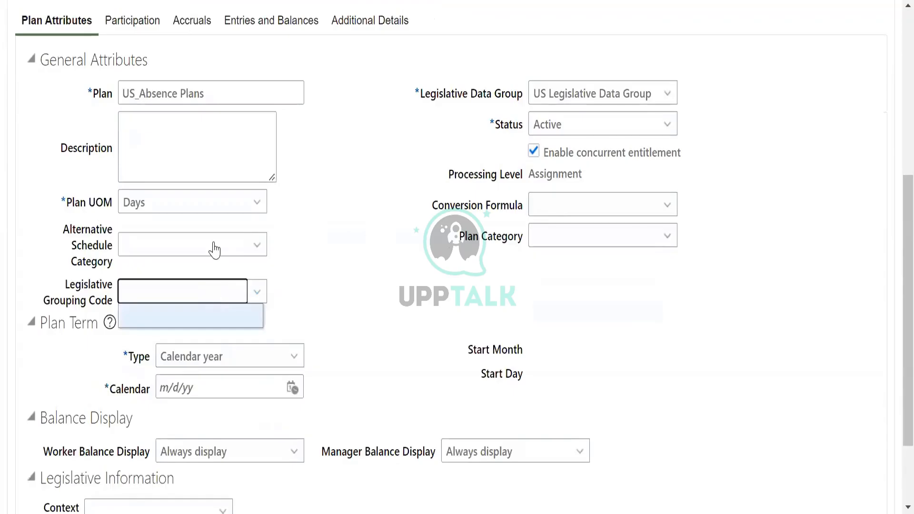
left_click(212, 244)
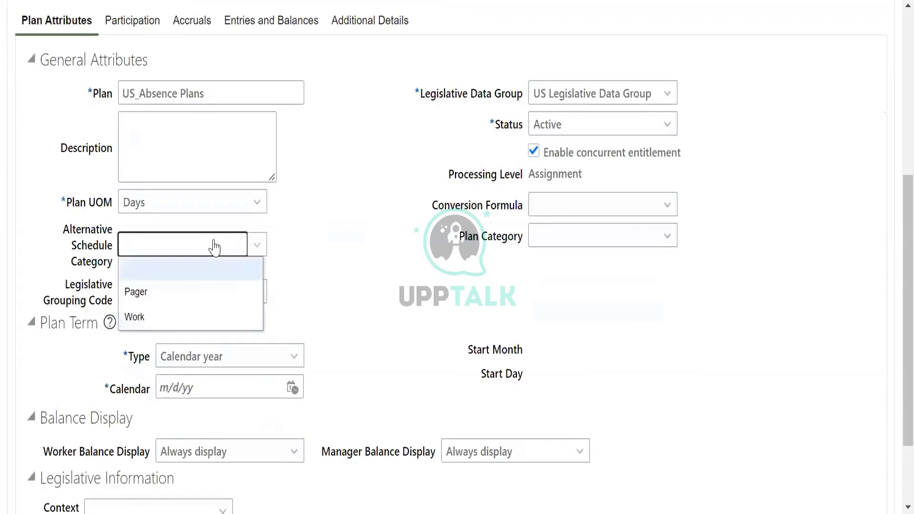
left_click(407, 286)
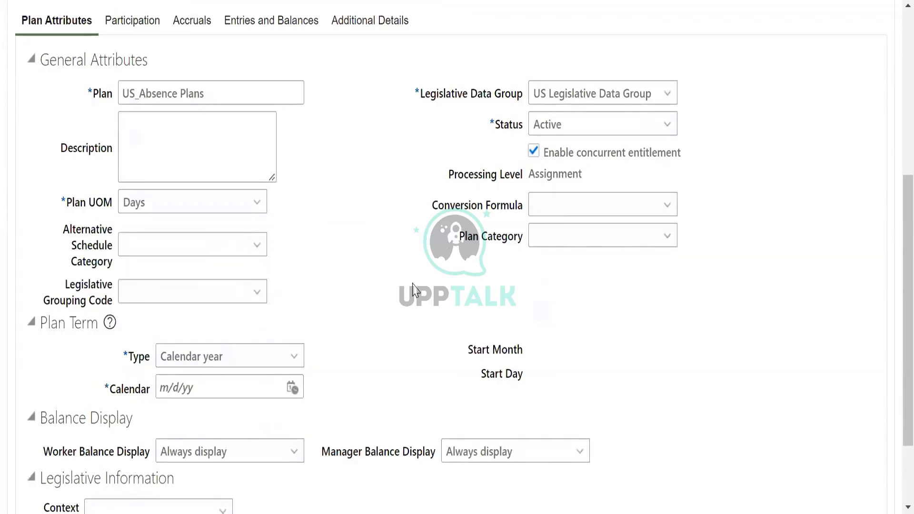
Set the Plan Term type to Calendar year with 1/1/22 as the calendar date.
scroll(413, 288, "down", 2)
left_click(267, 257)
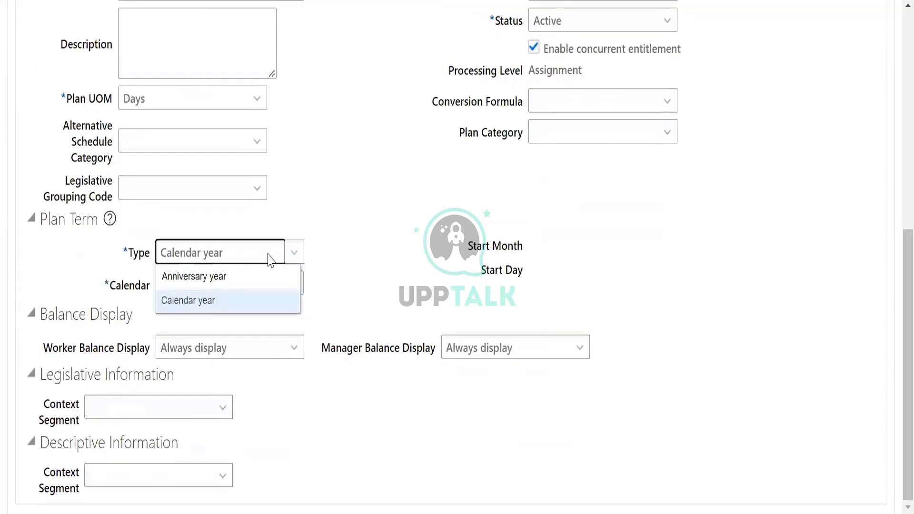
left_click(189, 301)
left_click(292, 285)
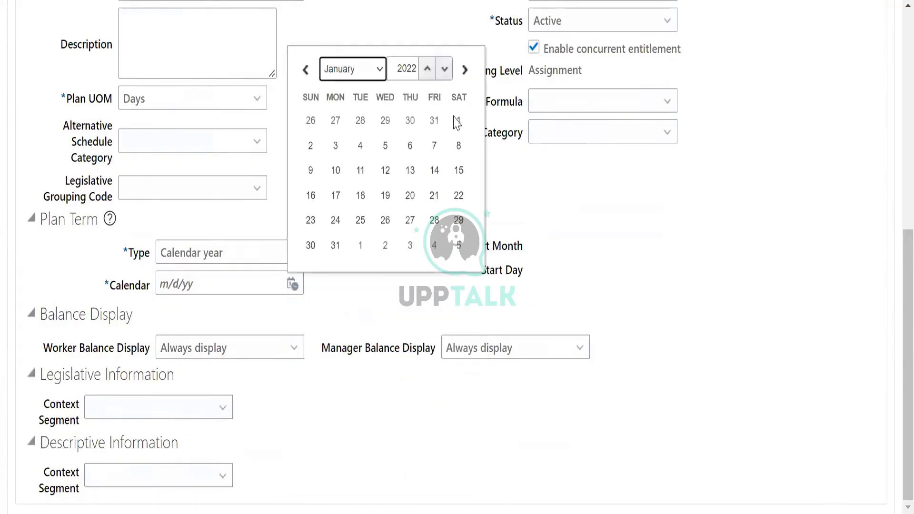
left_click(455, 127)
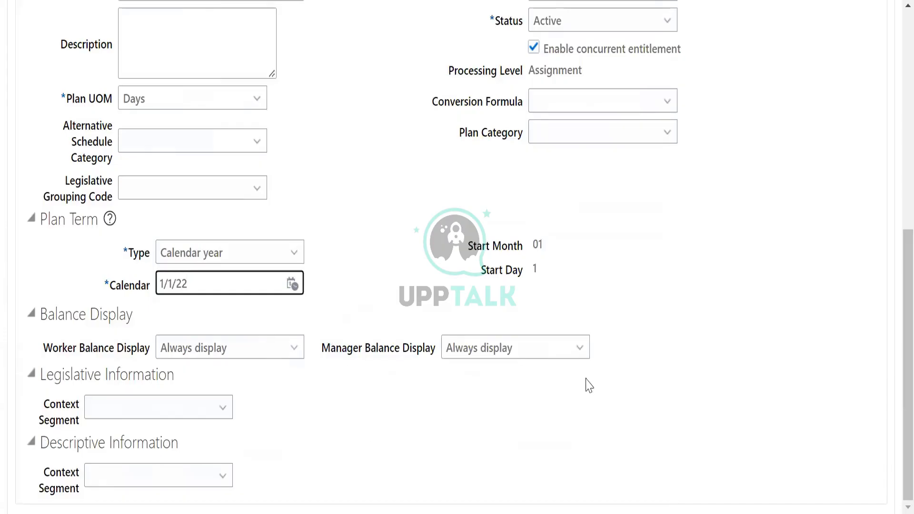
Open the Participation settings of the US_Absence Plans plan.
scroll(683, 406, "up", 2)
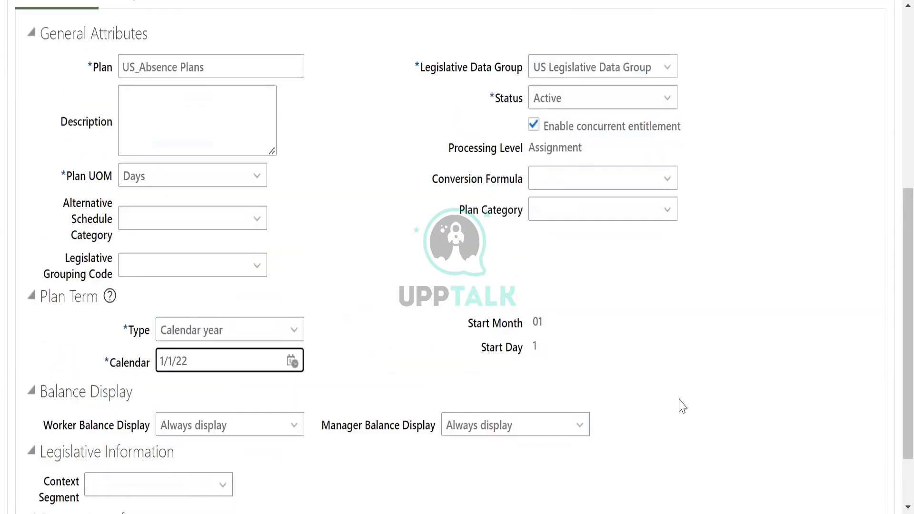
scroll(683, 407, "up", 6)
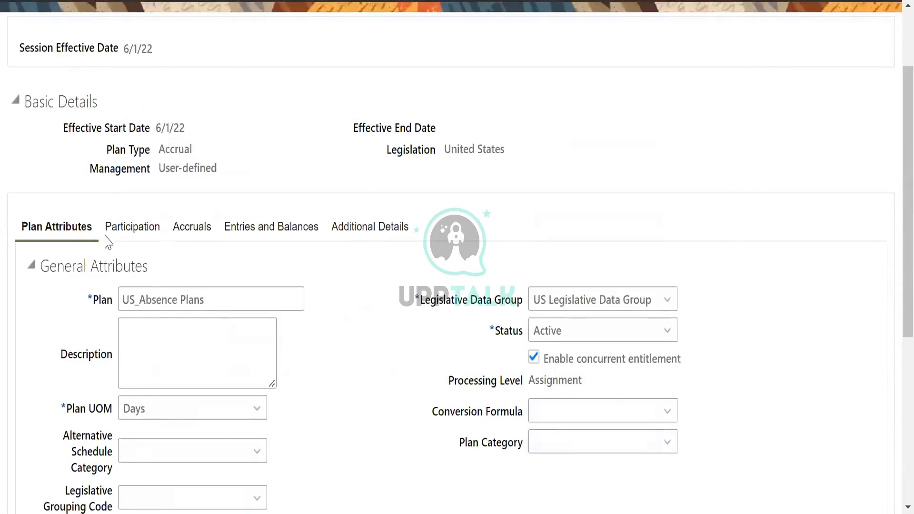
left_click(117, 231)
scroll(546, 243, "down", 2)
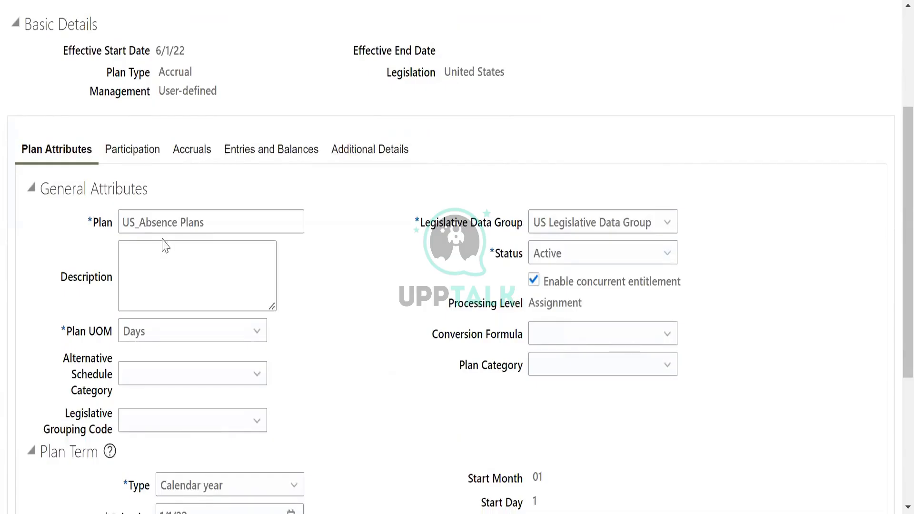
left_click(161, 303)
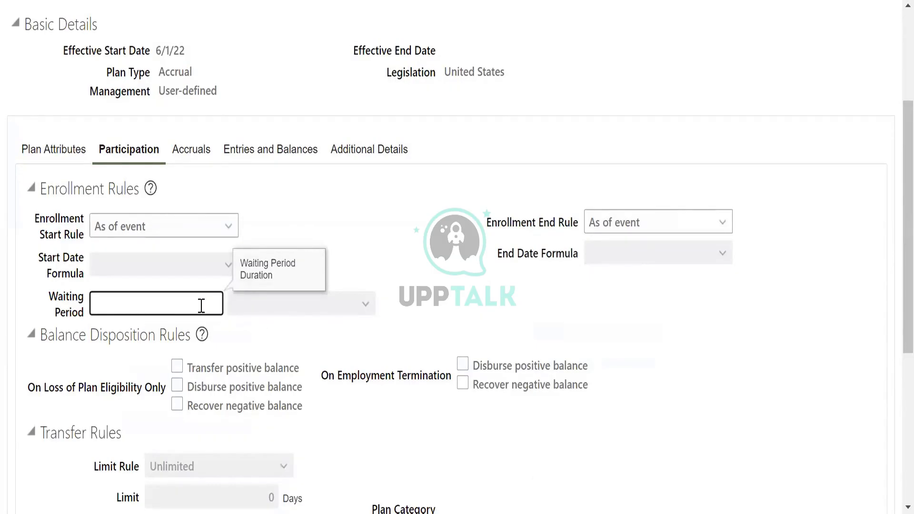
type("3")
key("BackSpace")
scroll(298, 235, "up", 1)
scroll(305, 231, "up", 2)
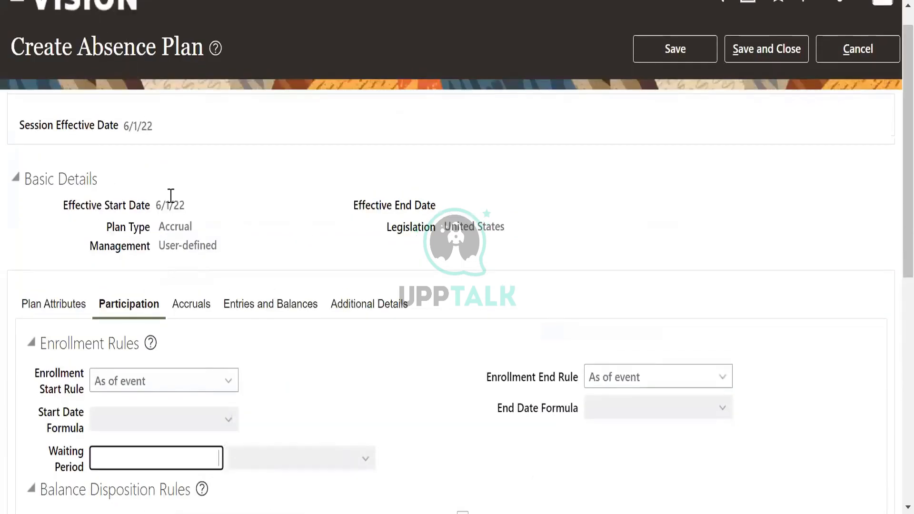
double_click(190, 231)
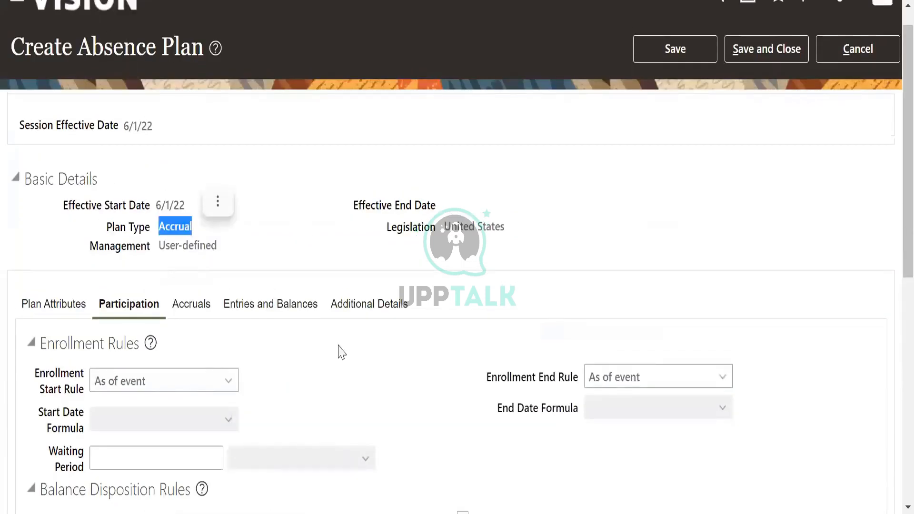
left_click(342, 352)
Set the waiting period in the Enrollment Rules to 5 Calendar days.
scroll(225, 310, "down", 4)
left_click(187, 224)
type("5")
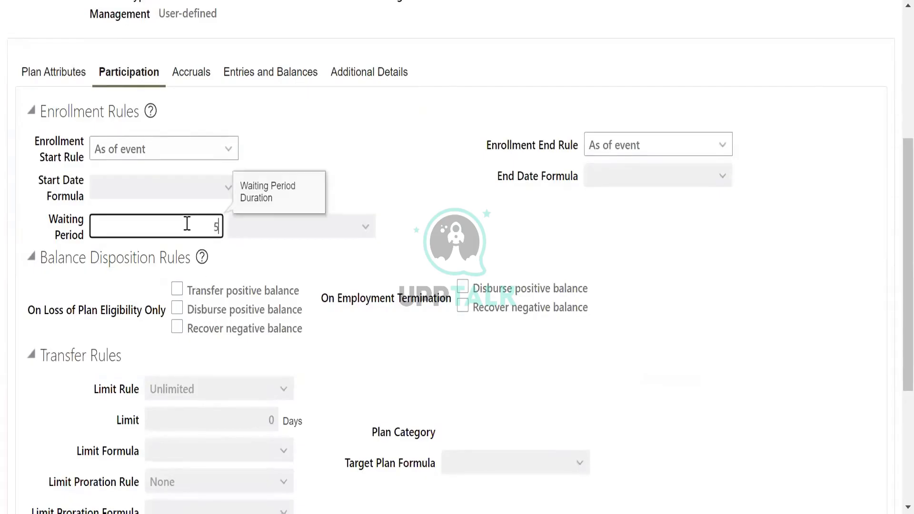
left_click(482, 219)
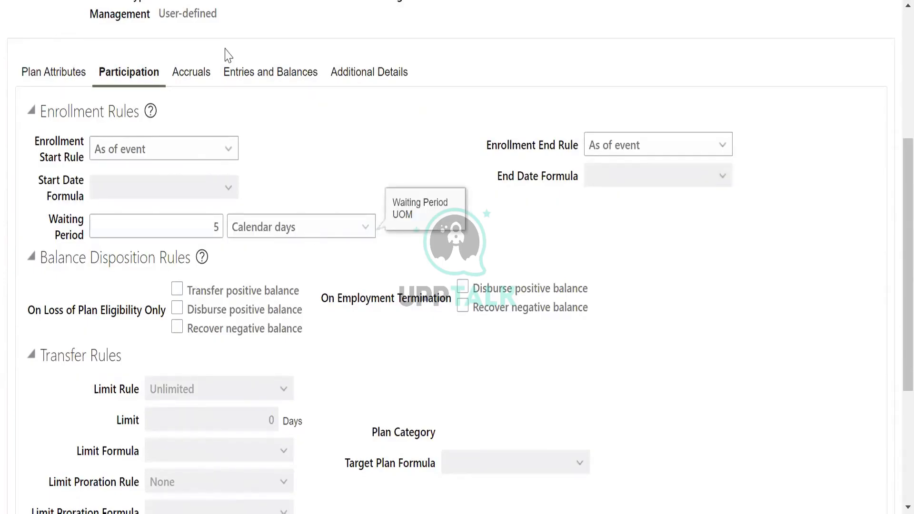
Enable transferring and disbursing positive balances on loss of plan eligibility, and disbursing positive and recovering negative balances on employment termination.
scroll(234, 95, "down", 3)
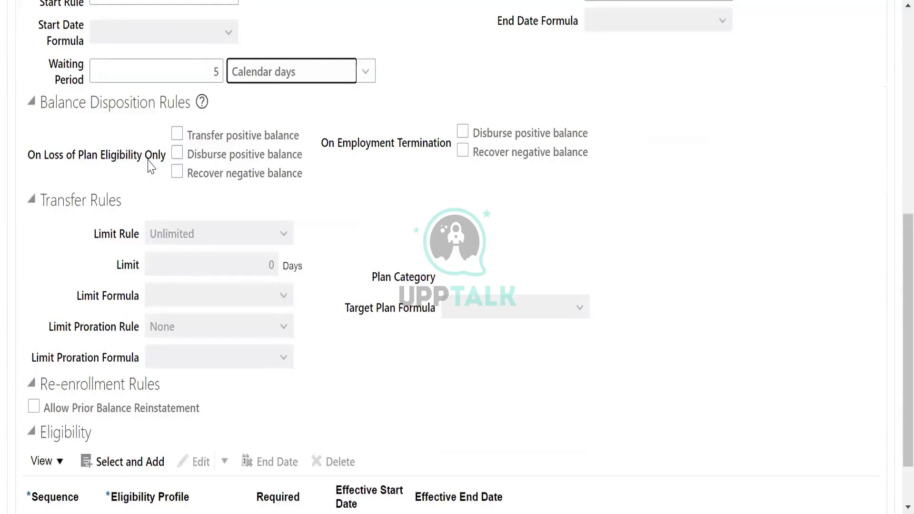
left_click(177, 134)
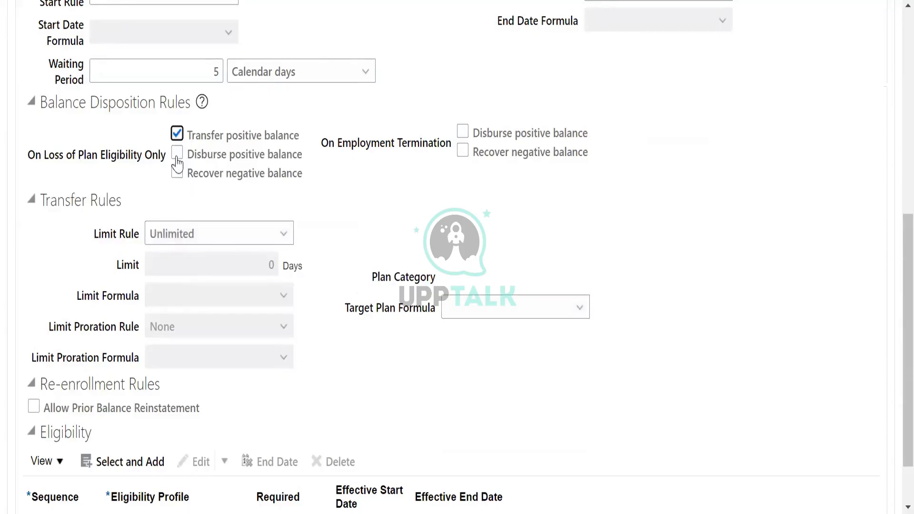
left_click(177, 152)
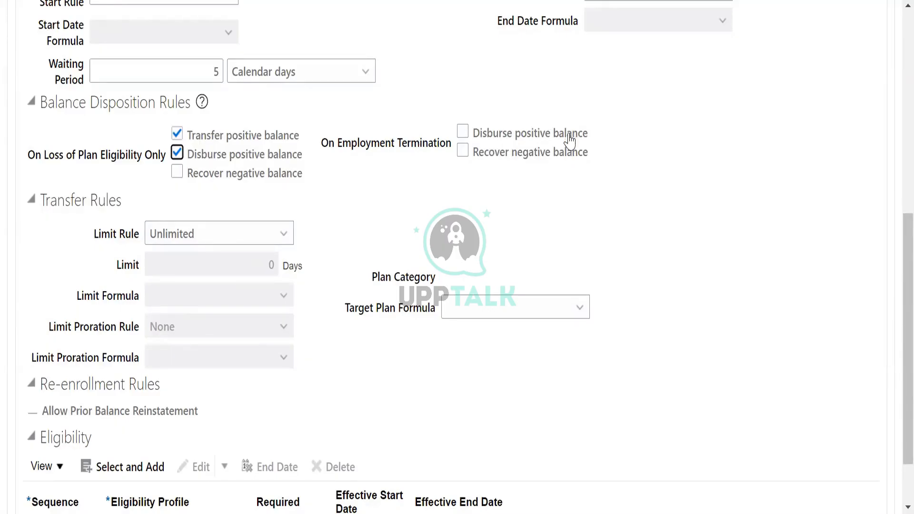
left_click(466, 133)
left_click(462, 152)
Set the Transfer Rules limit rule to Limited by flat amount and check the Target Plan Formula choices.
left_click(173, 235)
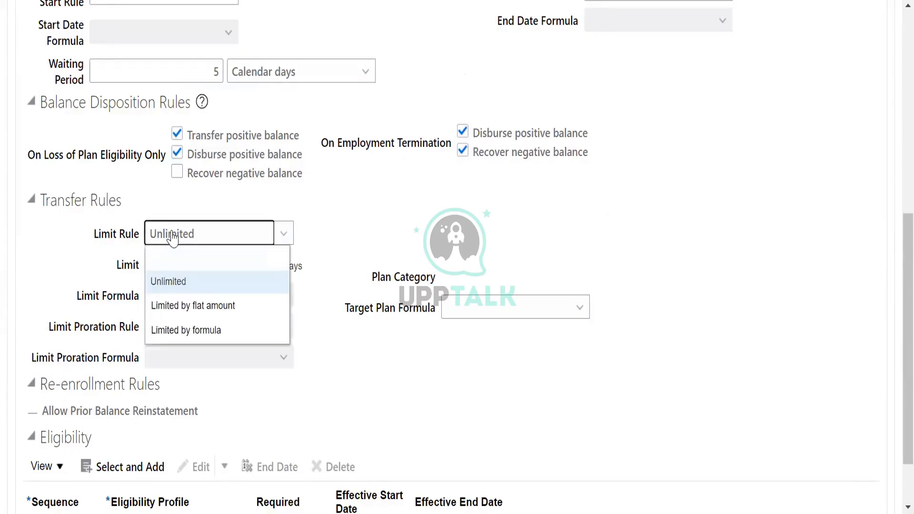
left_click(219, 306)
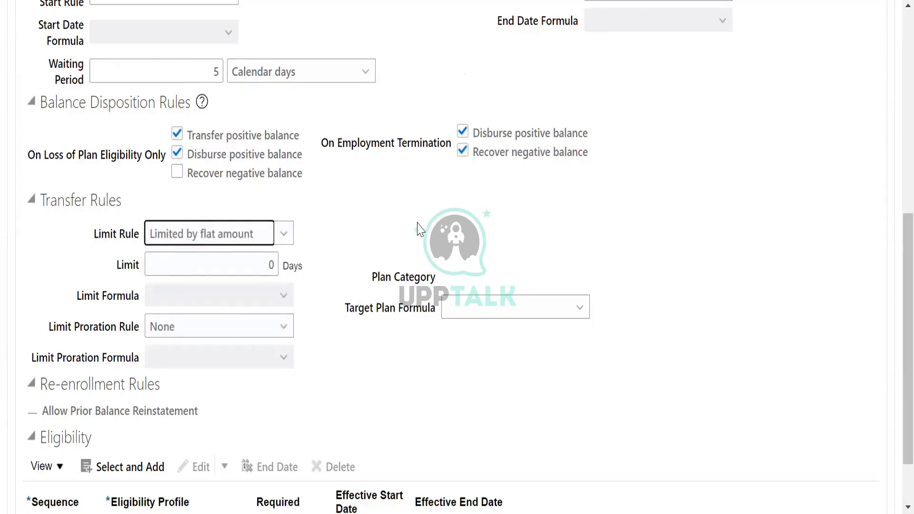
left_click(486, 313)
left_click(613, 284)
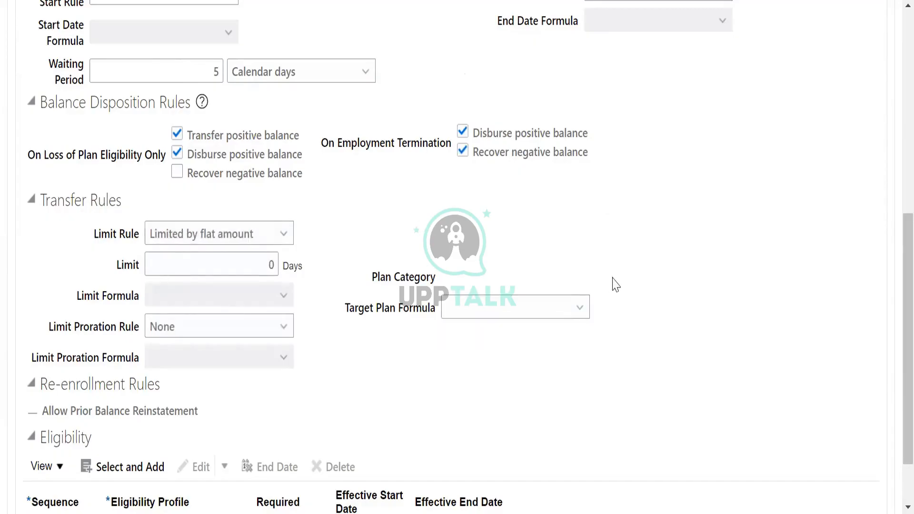
Review the participation settings, comparing the enrollment start and end rules with the plan's effective start date.
scroll(510, 310, "down", 2)
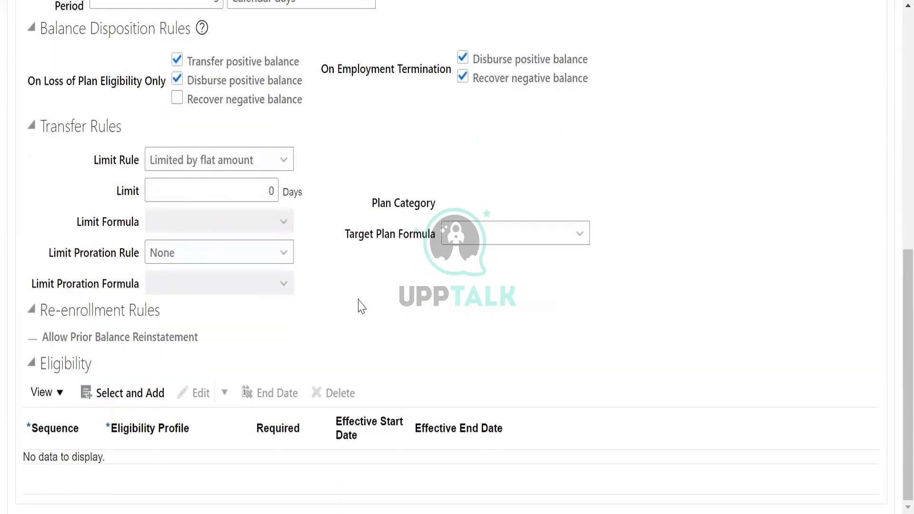
scroll(394, 265, "up", 3)
scroll(400, 265, "up", 1)
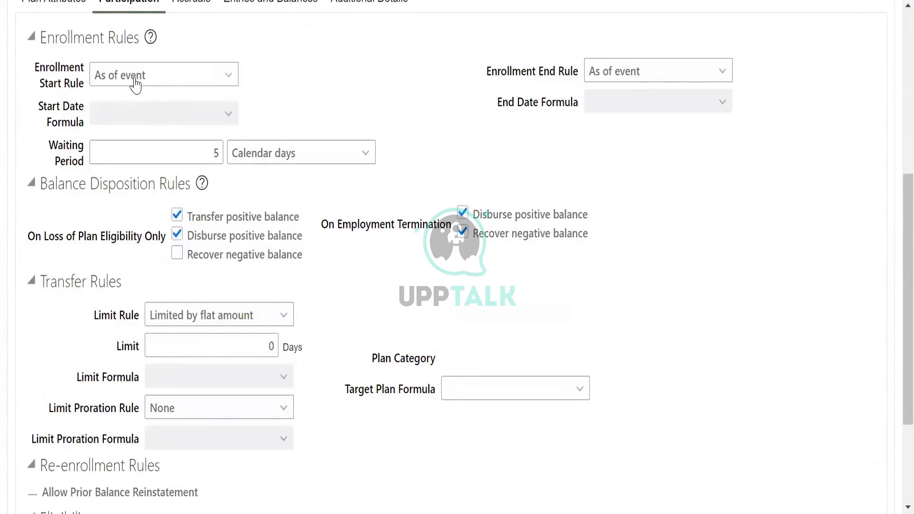
left_click(62, 88)
scroll(262, 98, "up", 2)
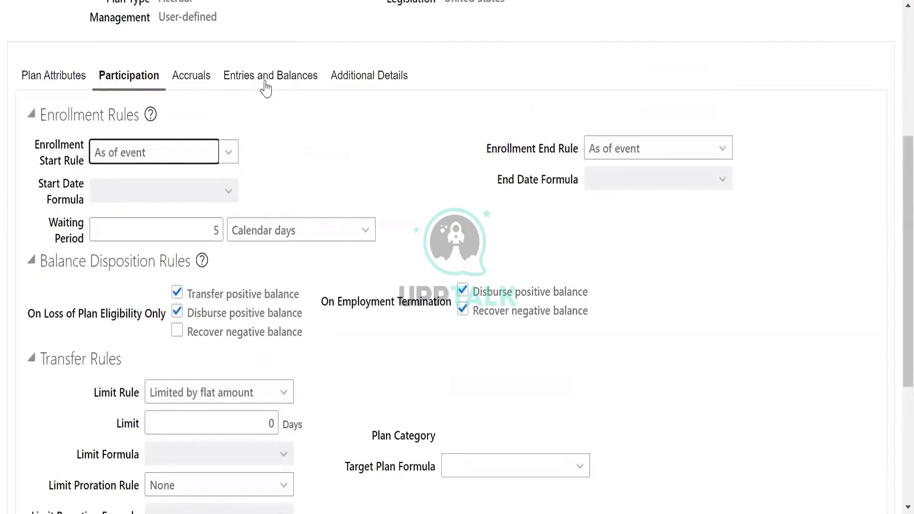
scroll(290, 136, "up", 2)
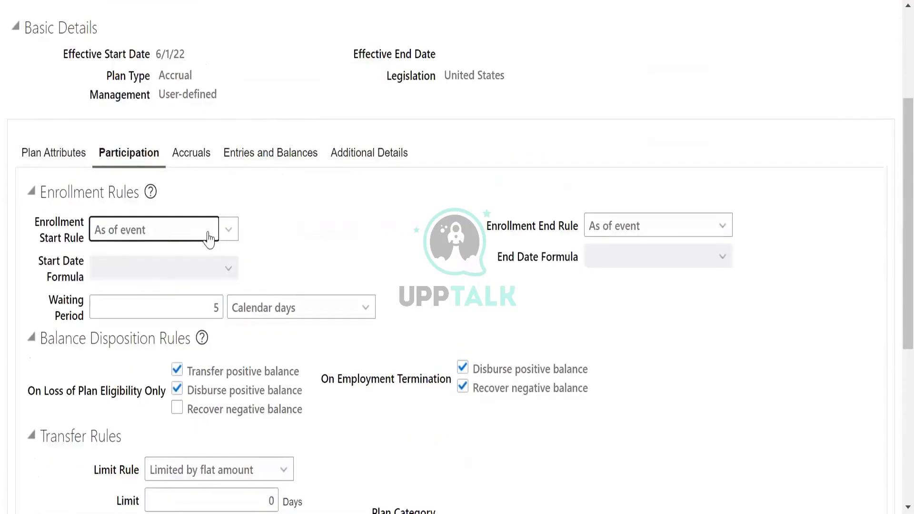
left_click(159, 59)
left_click_drag(157, 54, 186, 55)
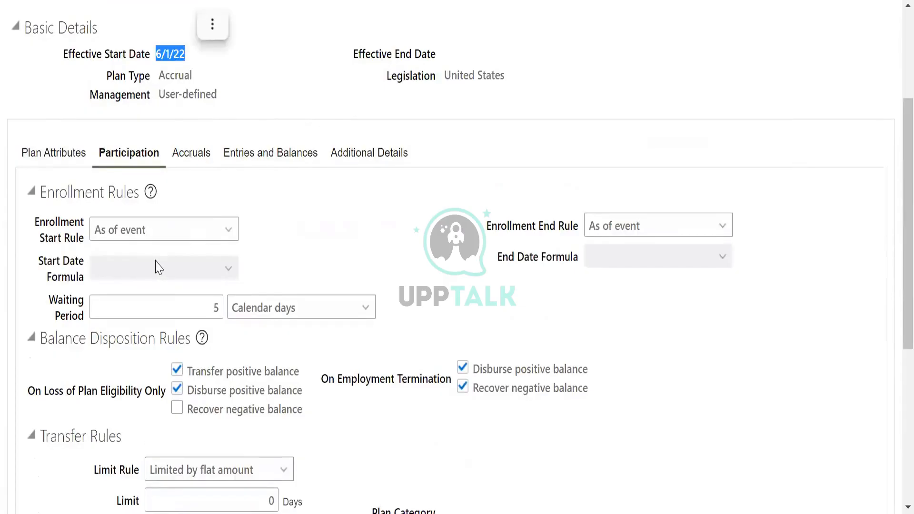
left_click(357, 229)
left_click(663, 227)
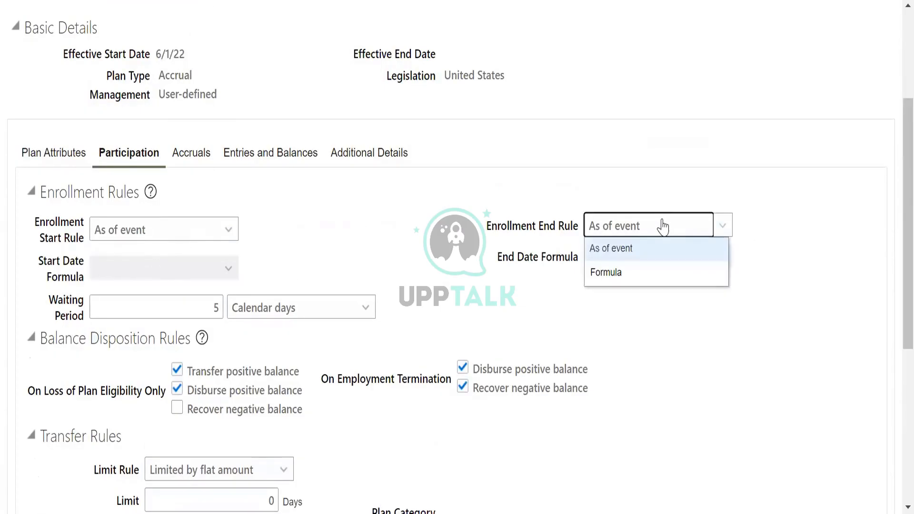
left_click(663, 227)
left_click(634, 334)
Start adding an eligibility profile to the plan and set its sequence to 10.
scroll(634, 333, "down", 6)
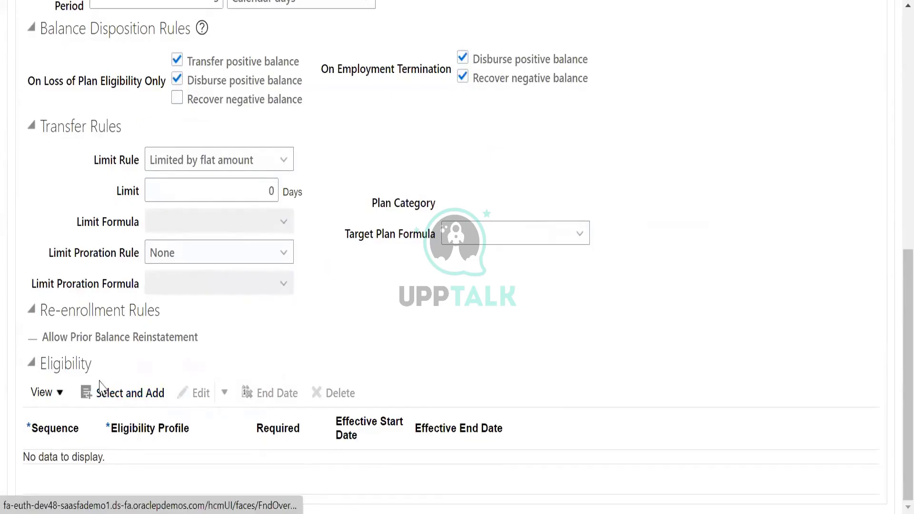
left_click(139, 394)
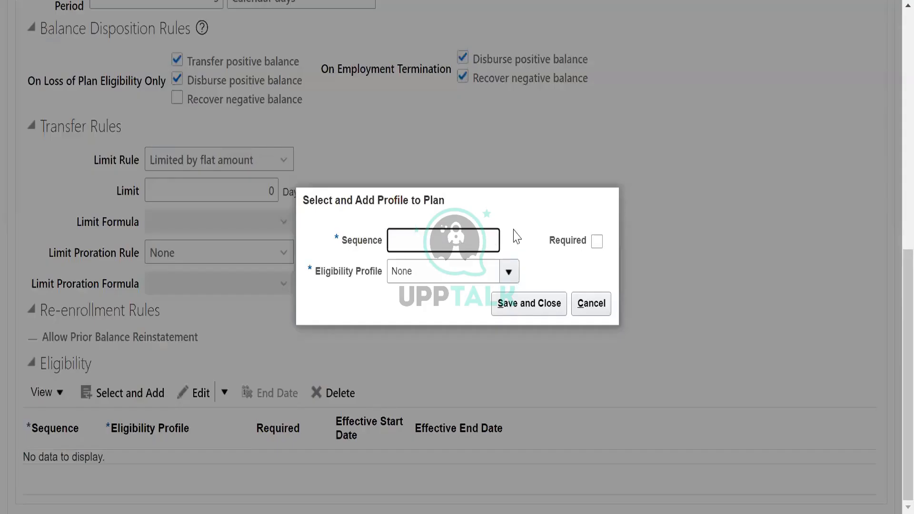
type("10")
Look through the available eligibility profiles for one that suits the plan.
left_click(507, 275)
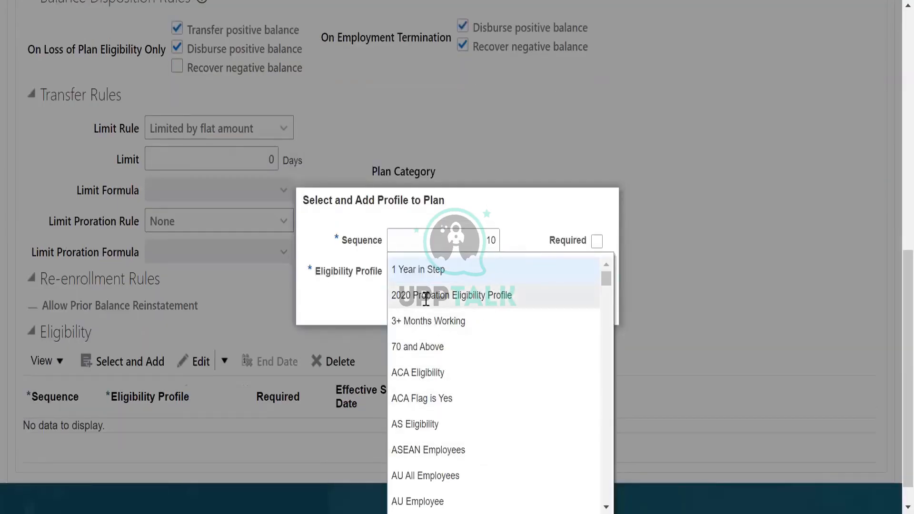
scroll(504, 402, "down", 5)
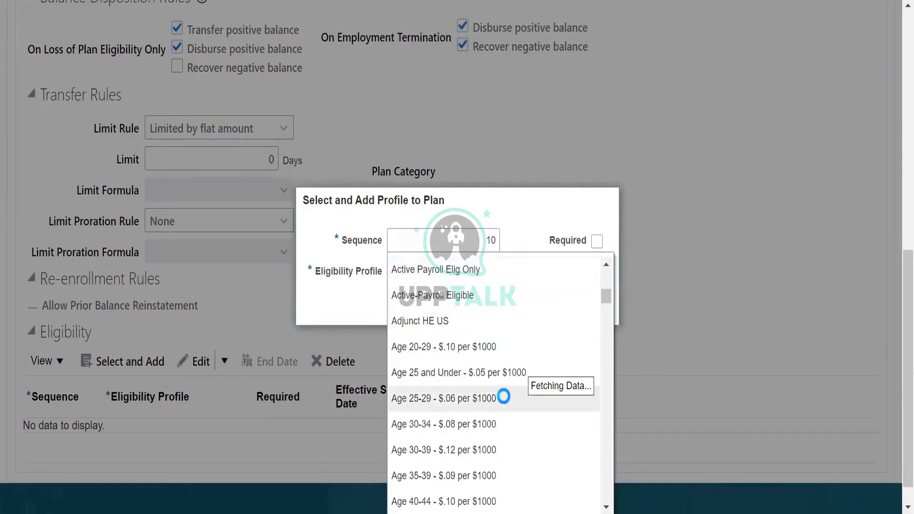
scroll(506, 403, "down", 5)
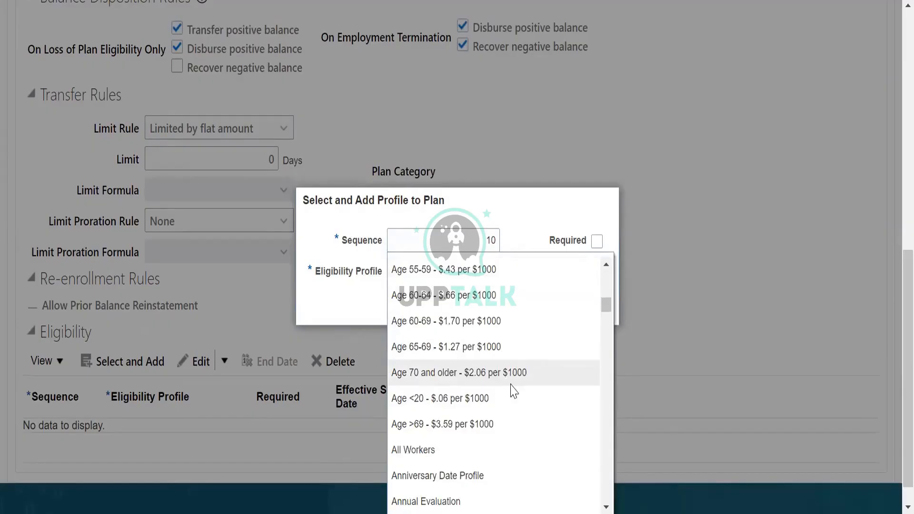
left_click_drag(606, 305, 611, 340)
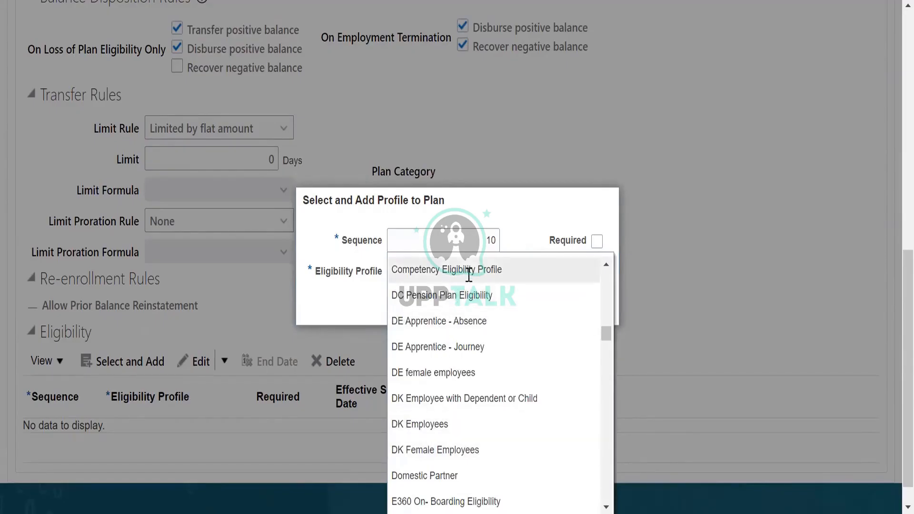
scroll(476, 419, "down", 5)
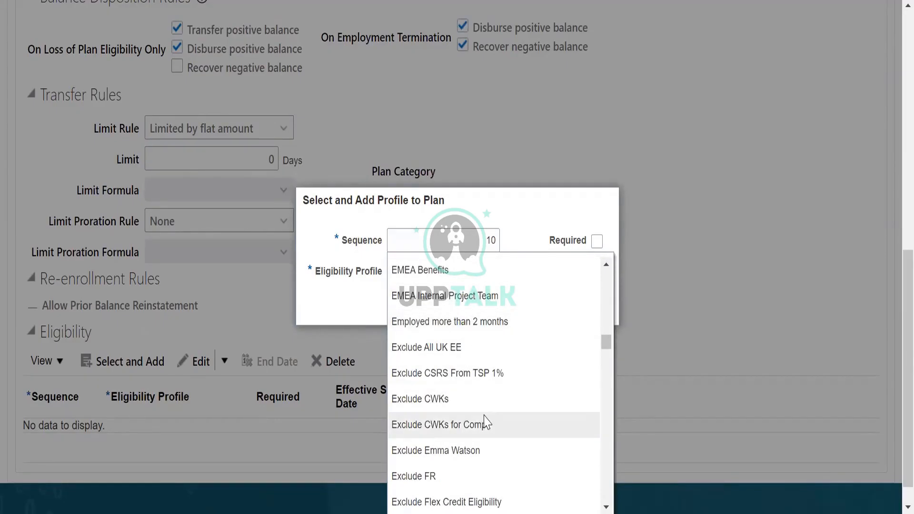
scroll(484, 423, "down", 3)
scroll(477, 413, "down", 3)
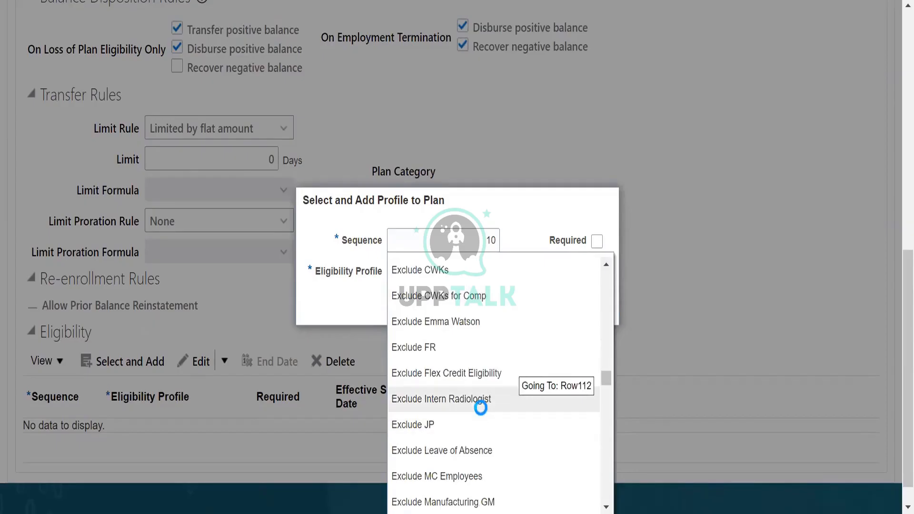
scroll(484, 406, "down", 2)
scroll(486, 405, "up", 5)
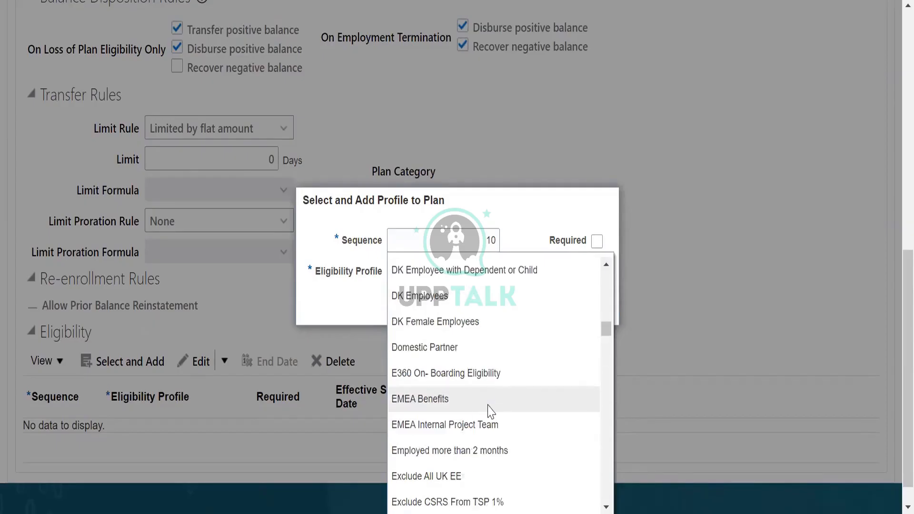
scroll(725, 299, "up", 5)
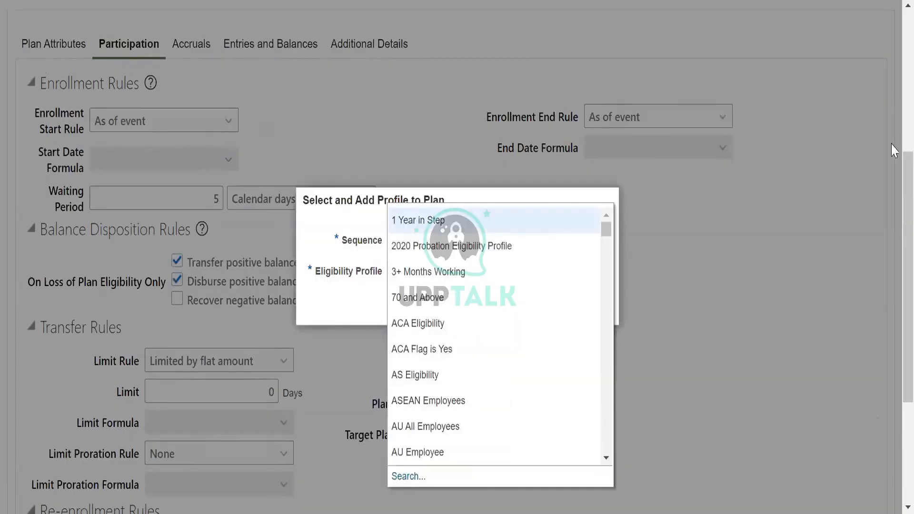
left_click_drag(908, 202, 907, 250)
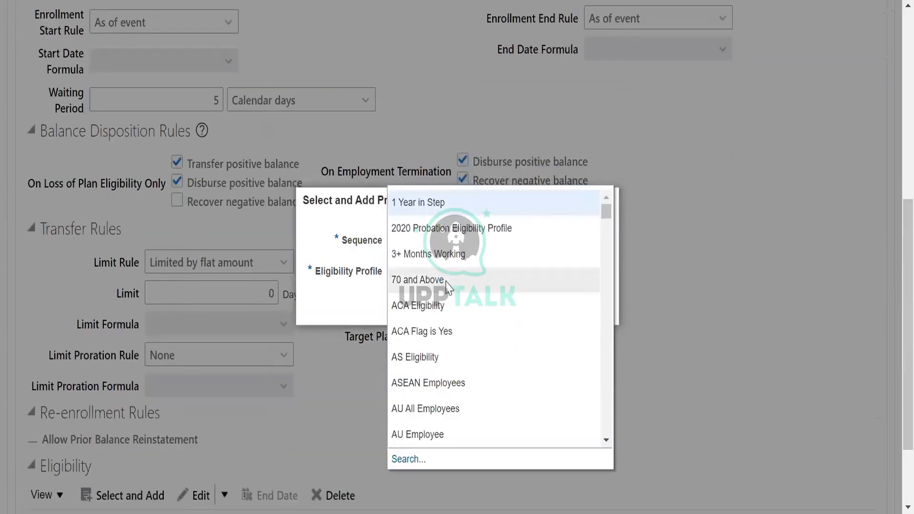
left_click_drag(607, 210, 608, 227)
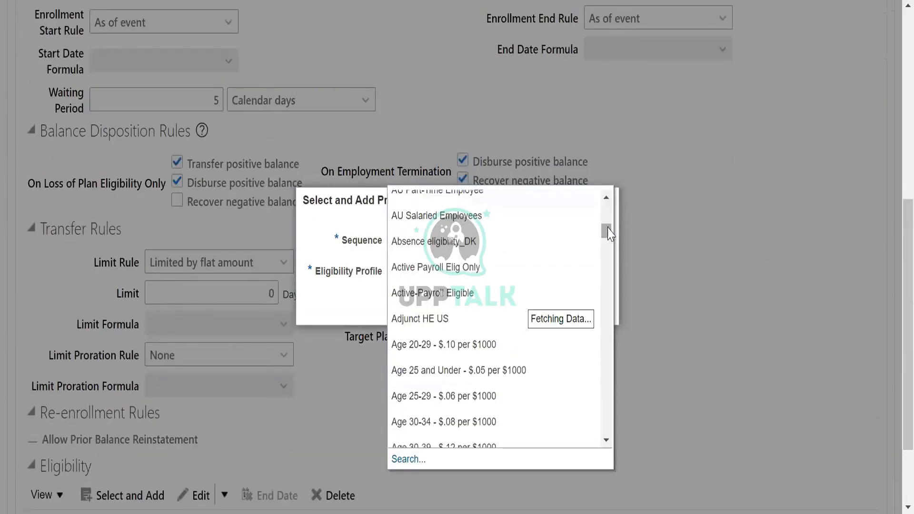
scroll(471, 299, "up", 8)
scroll(470, 299, "up", 5)
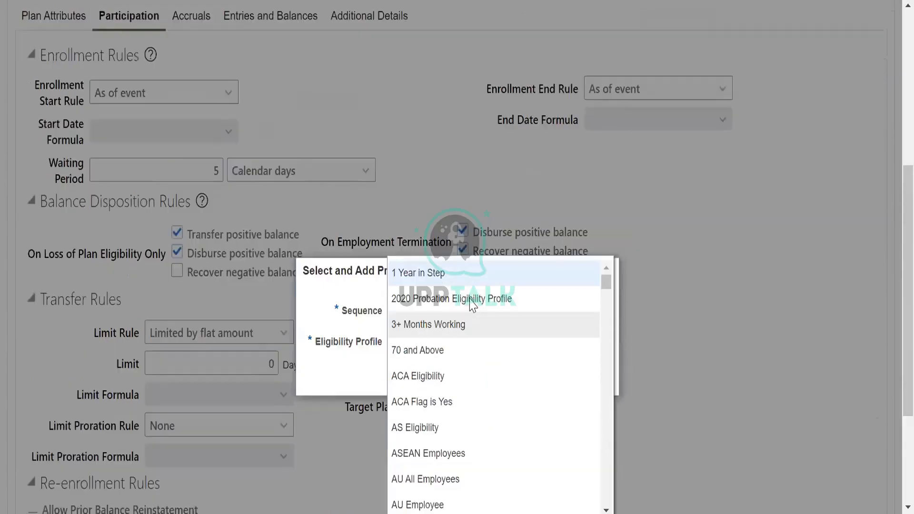
Open the eligibility profile search and search with the name None and the status active.
left_click(410, 322)
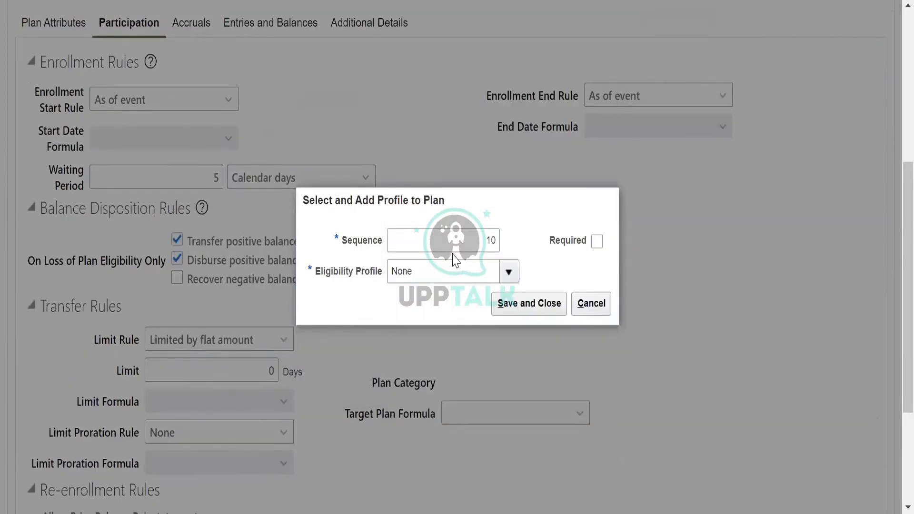
type("ive")
left_click(534, 298)
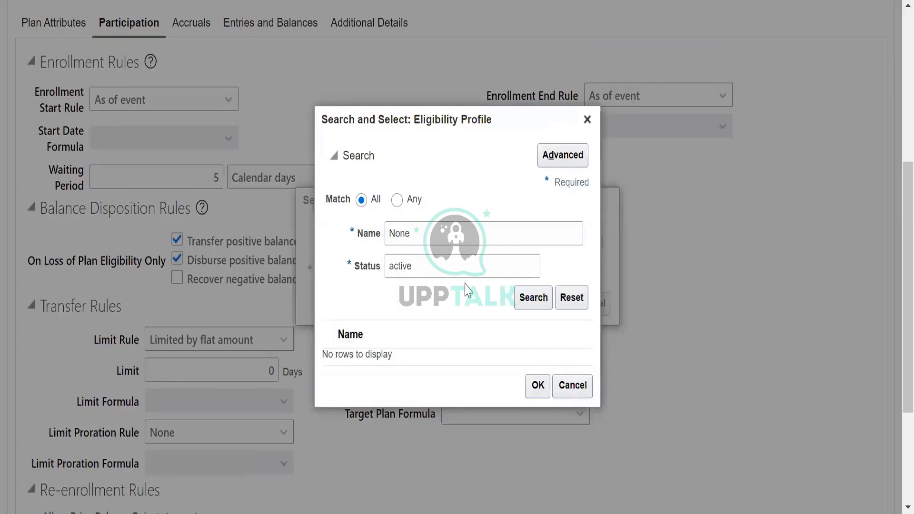
Try to search the eligibility profiles by the name active, with the status empty.
left_click(436, 269)
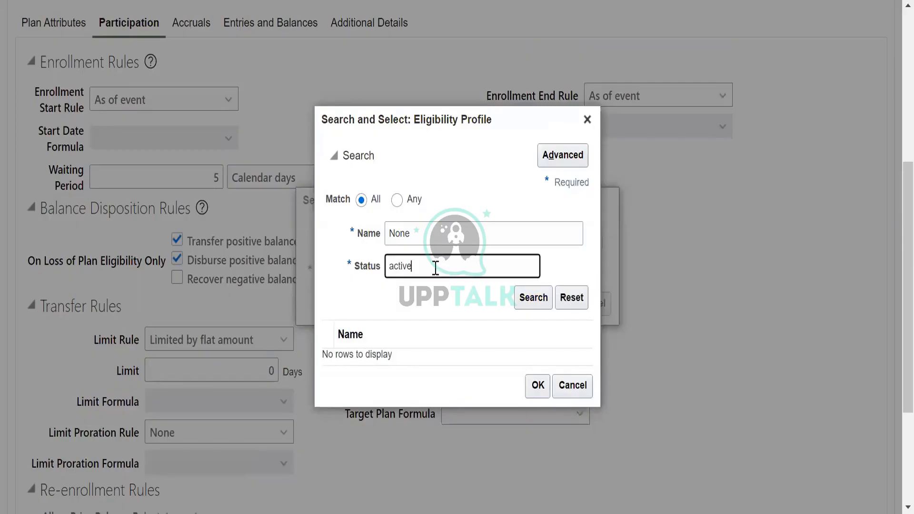
left_click(421, 224)
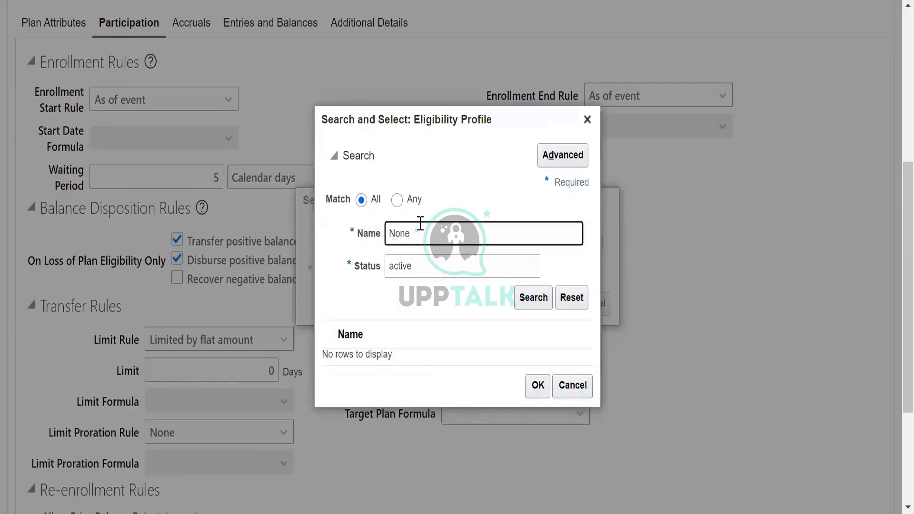
type("active")
left_click(449, 271)
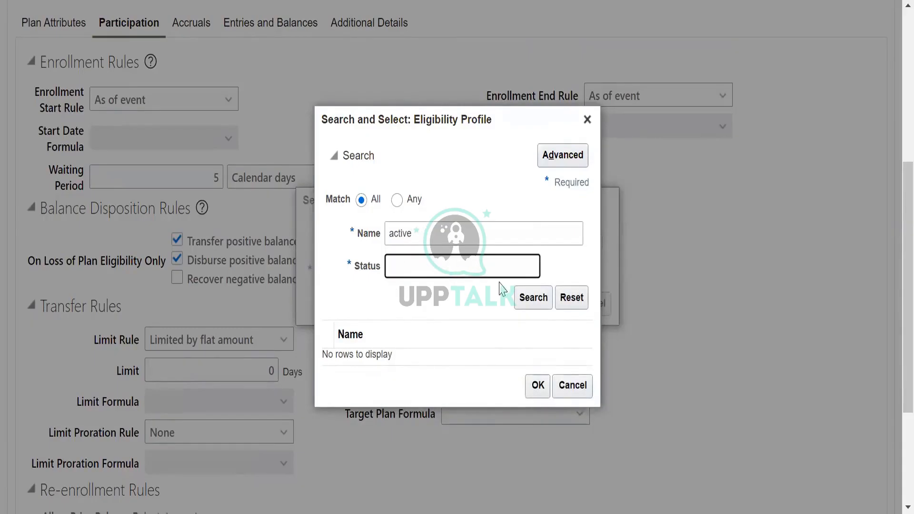
left_click(535, 298)
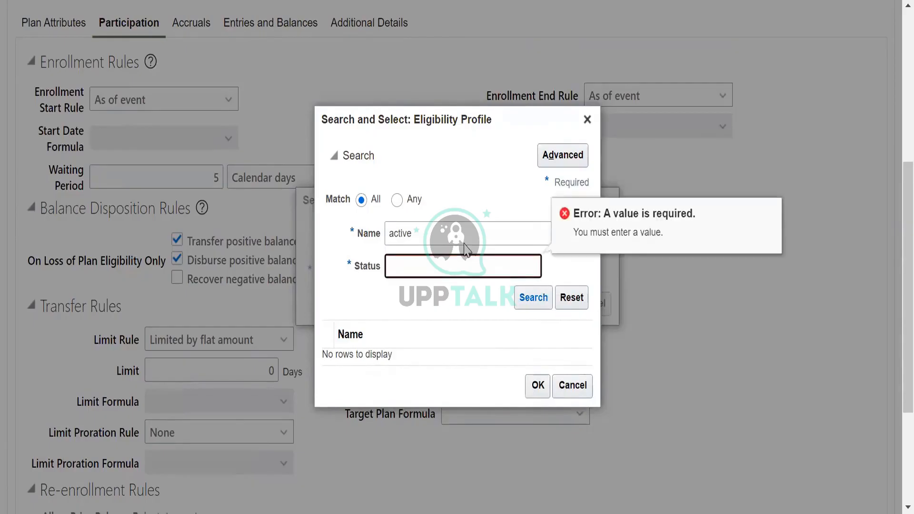
Try to search the eligibility profiles by the status active, with the name empty.
left_click(439, 235)
left_click(423, 264)
type("active")
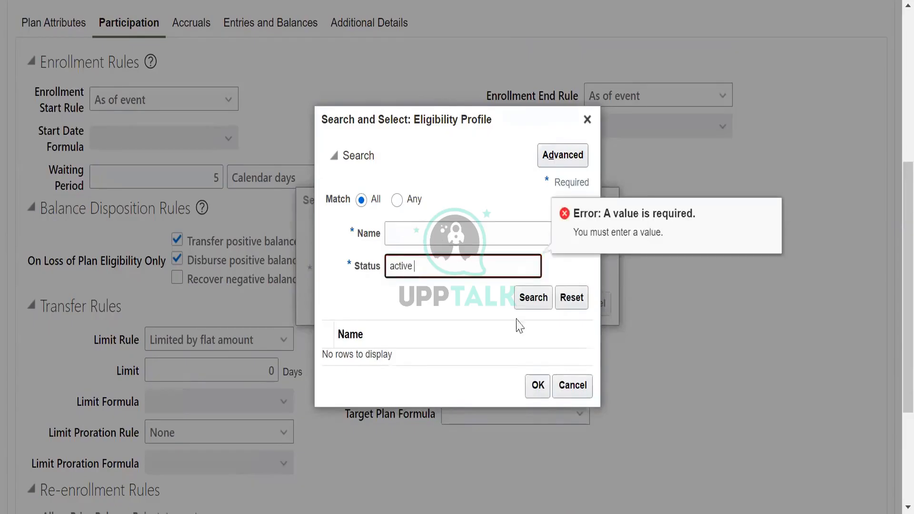
left_click(544, 300)
left_click(546, 300)
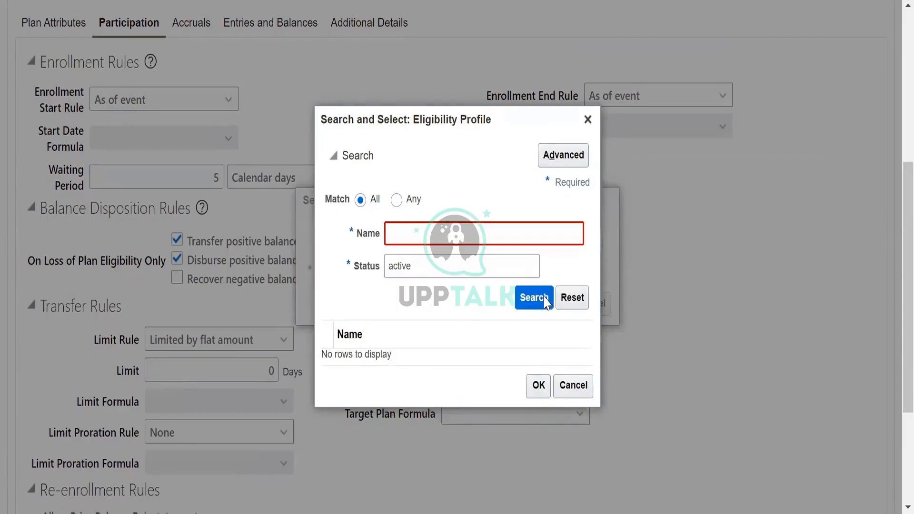
Retry the eligibility profile search with the name Active and no status, and with both criteria cleared.
left_click(434, 263)
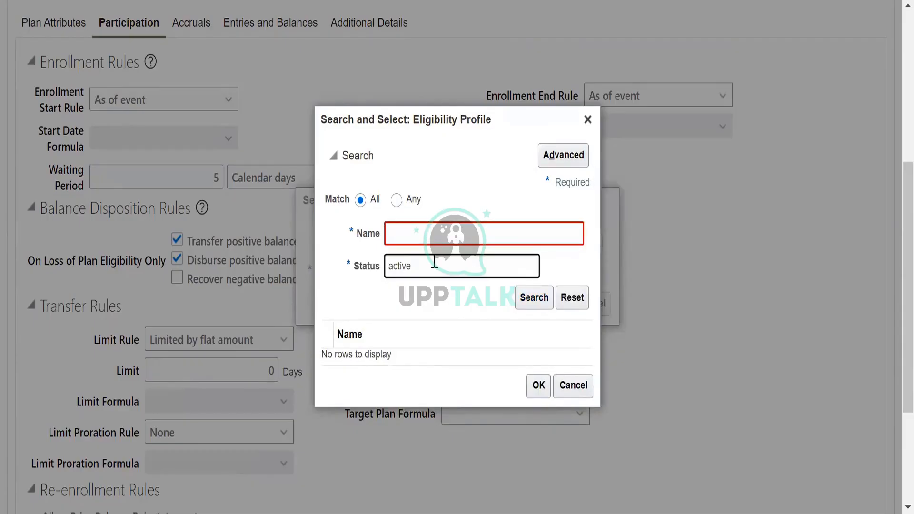
left_click(429, 234)
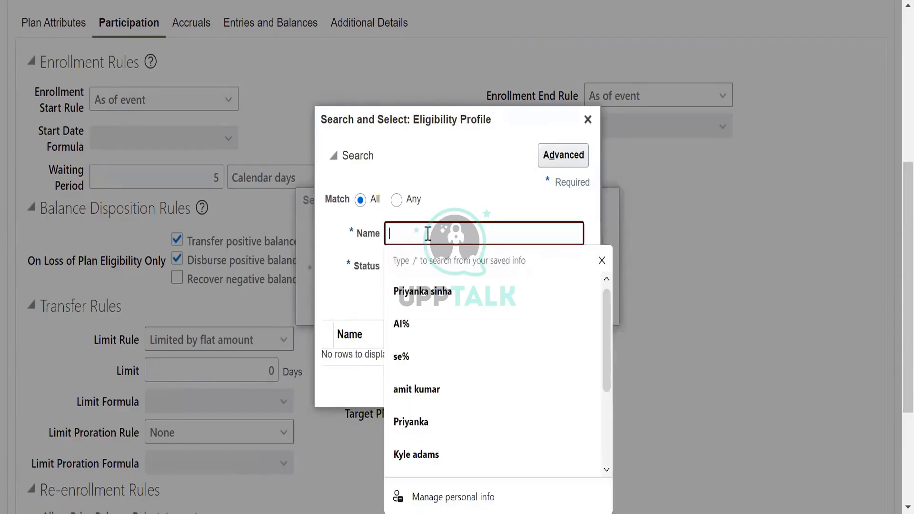
type("Active")
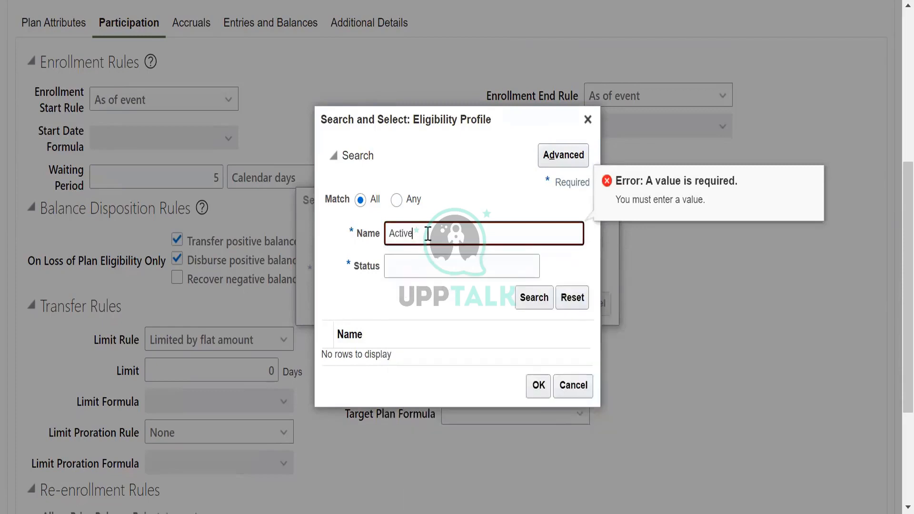
left_click(540, 300)
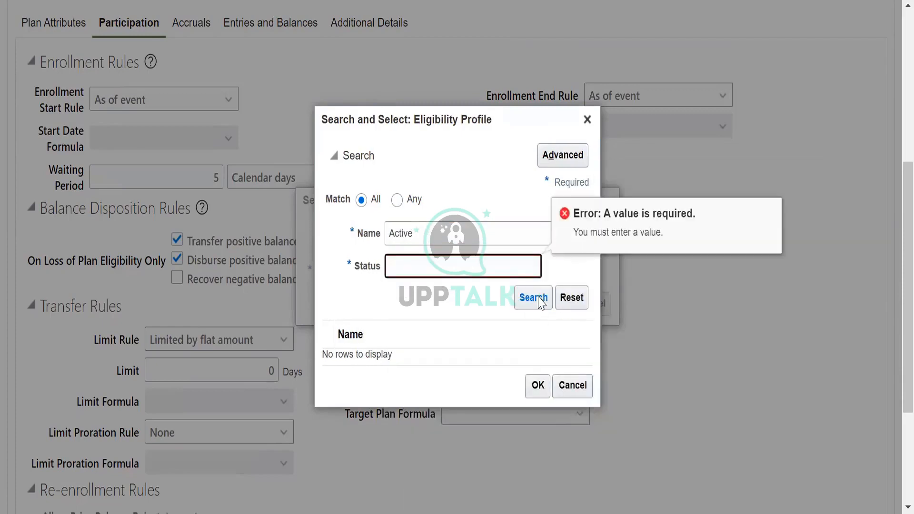
left_click(456, 233)
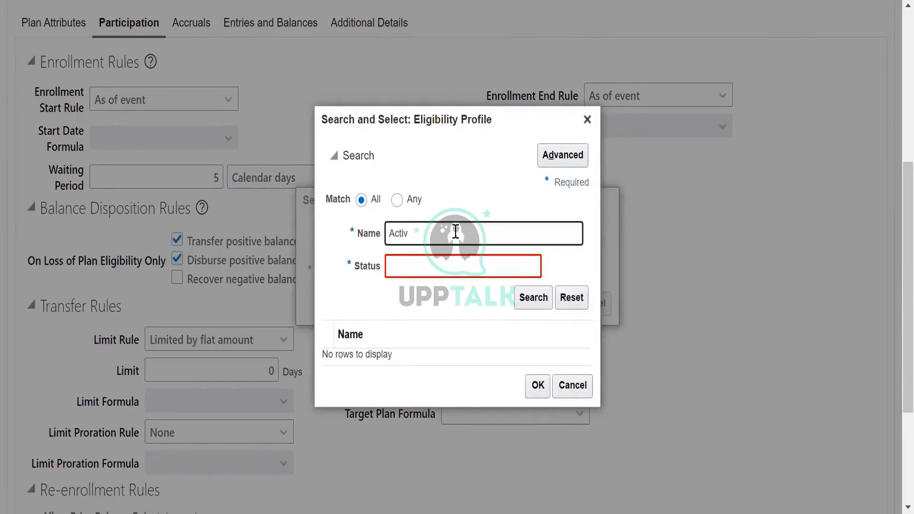
left_click(545, 305)
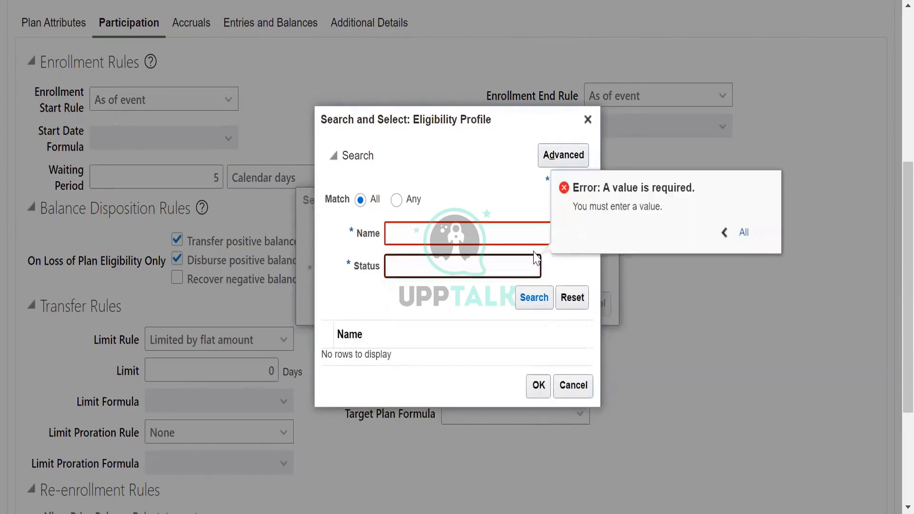
Search the eligibility profiles for the name Active% with the status active, and close the search without selecting a profile.
left_click(425, 231)
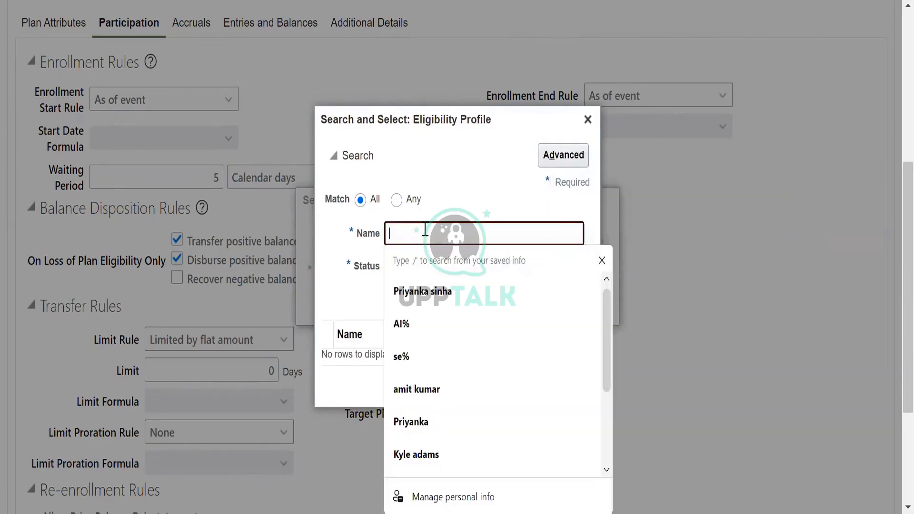
type("Ad")
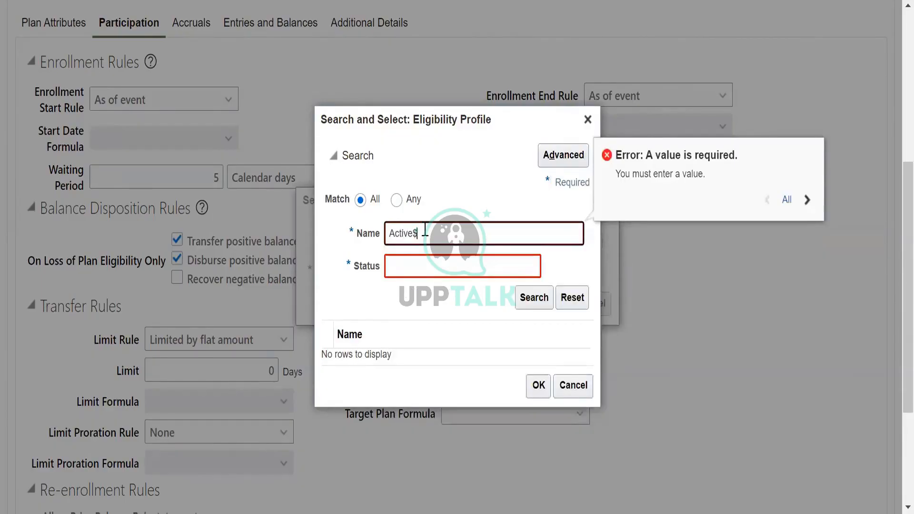
type("tive%")
left_click(534, 299)
left_click(449, 266)
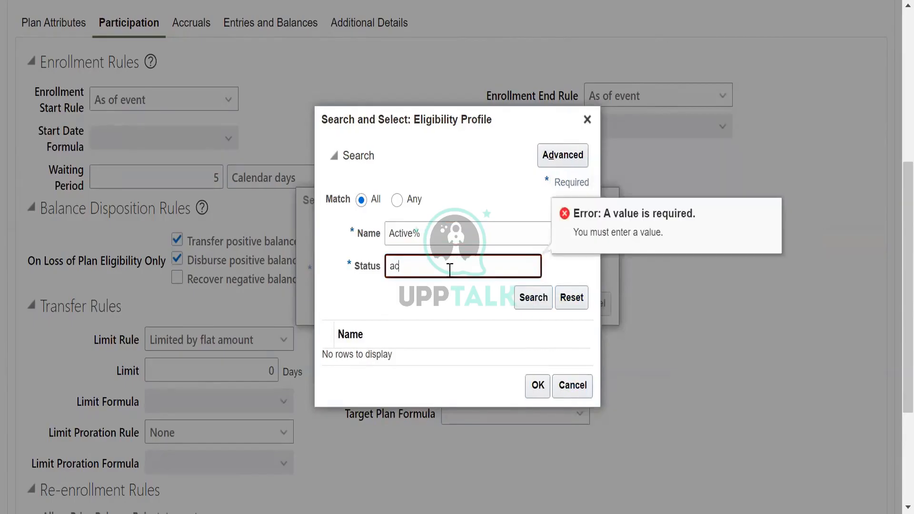
left_click(526, 298)
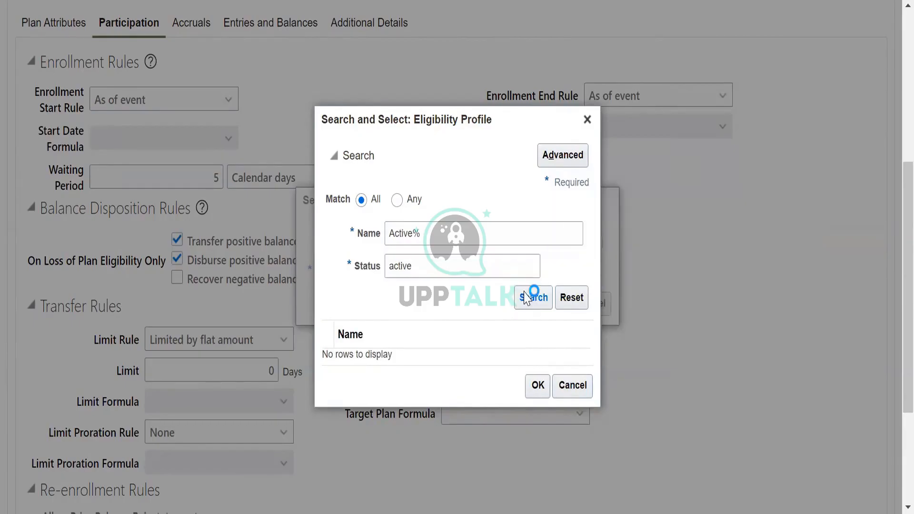
left_click(527, 298)
left_click(577, 385)
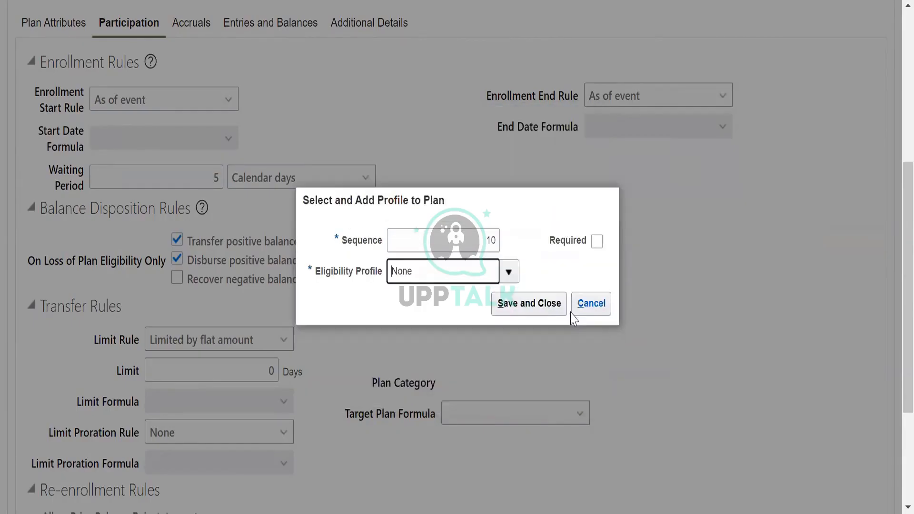
Select Active-Payroll Eligible as the eligibility profile to add to the plan with sequence 10.
left_click(508, 272)
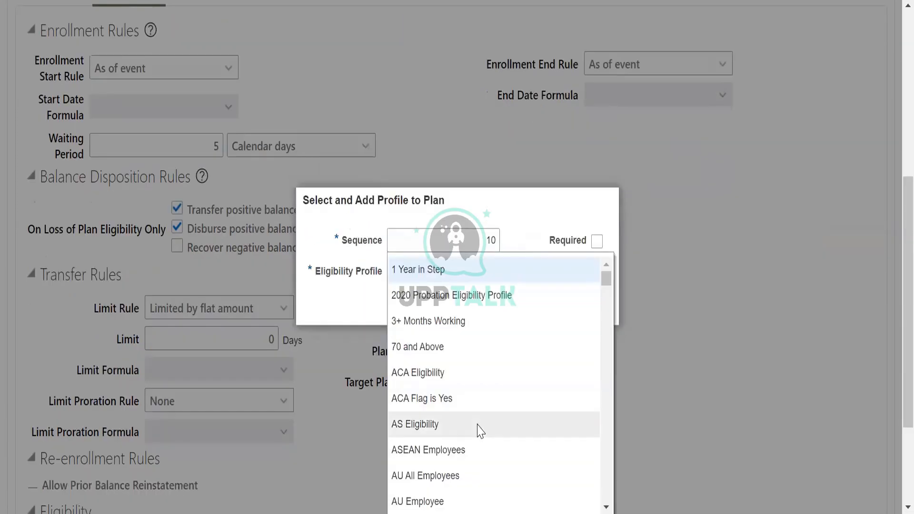
left_click_drag(606, 279, 623, 469)
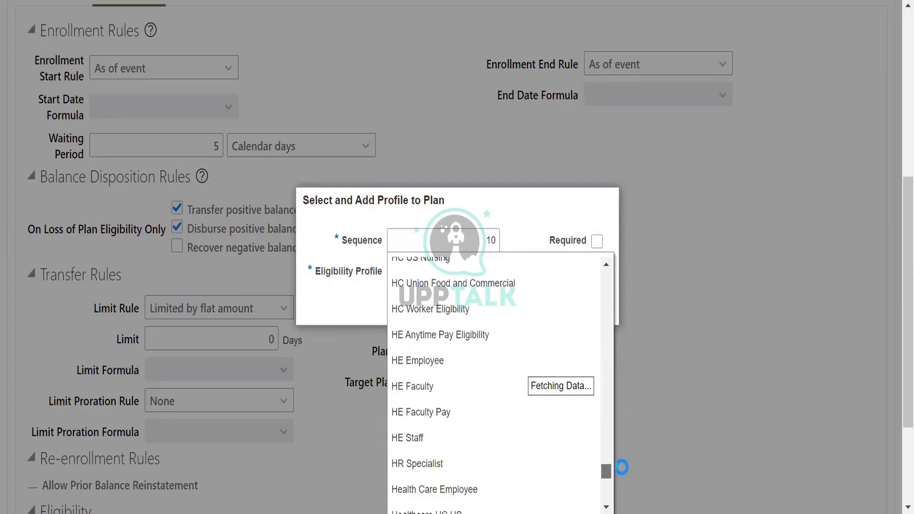
scroll(627, 448, "up", 7)
scroll(639, 358, "down", 8)
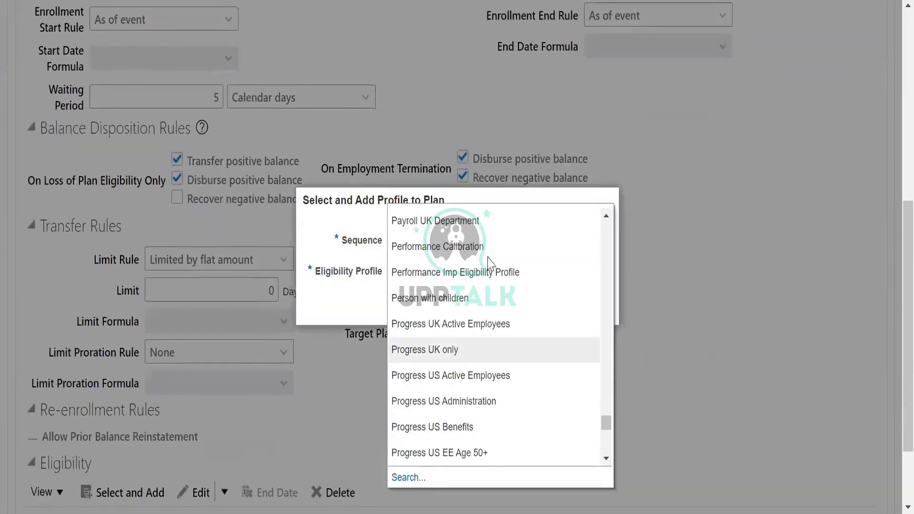
left_click_drag(604, 422, 608, 233)
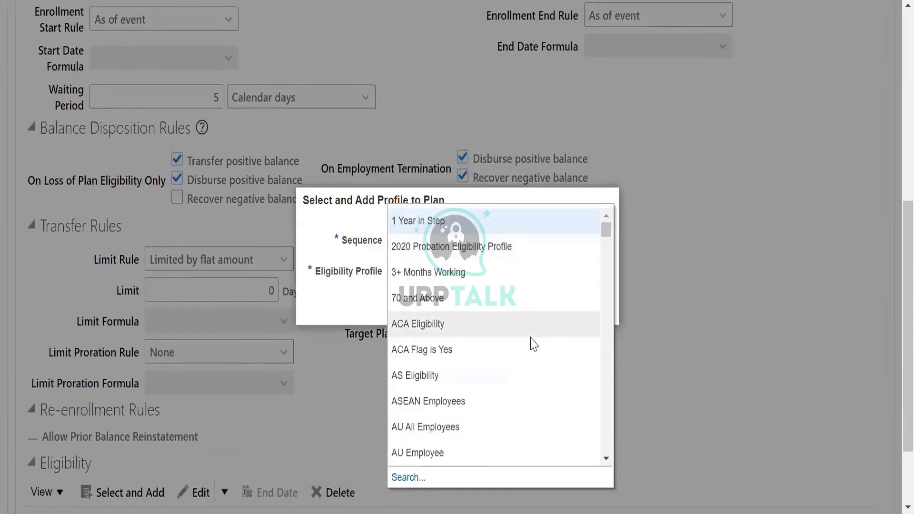
scroll(533, 346, "down", 3)
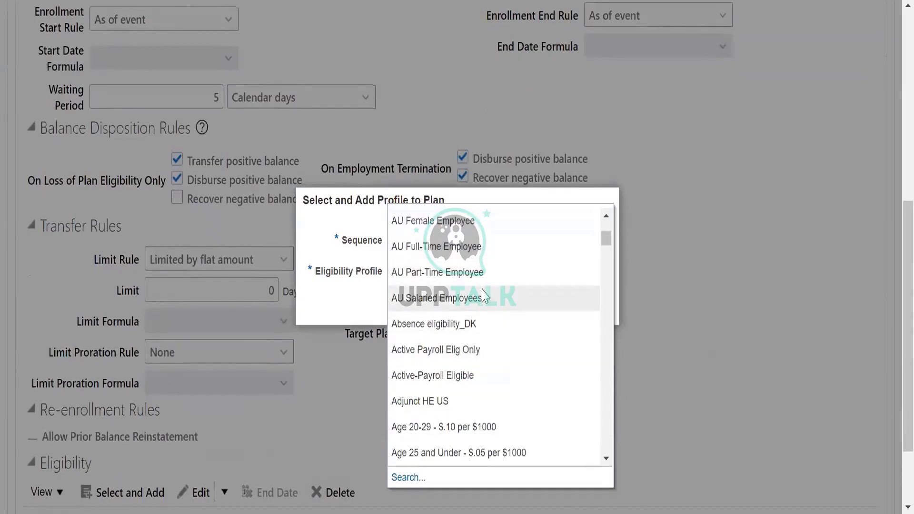
left_click(469, 375)
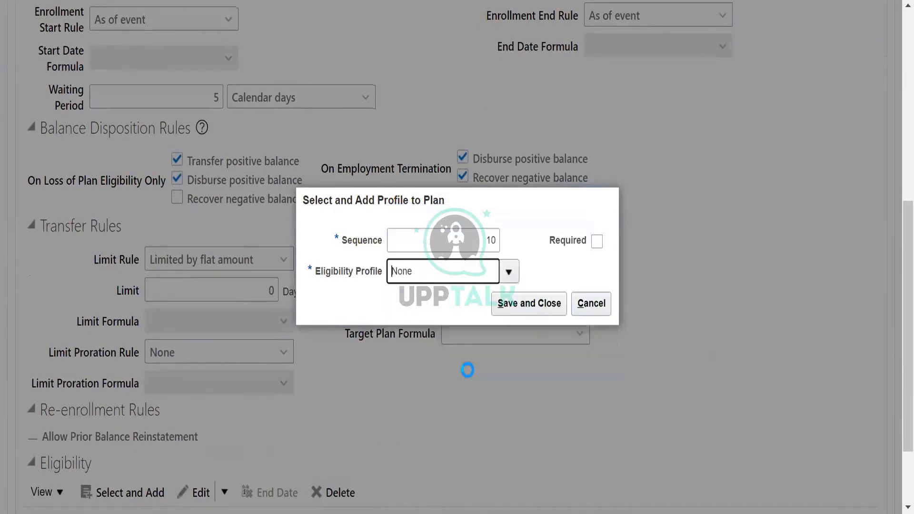
Try to save the Active-Payroll Eligible profile to the plan, retry once, and cancel adding it.
left_click(530, 303)
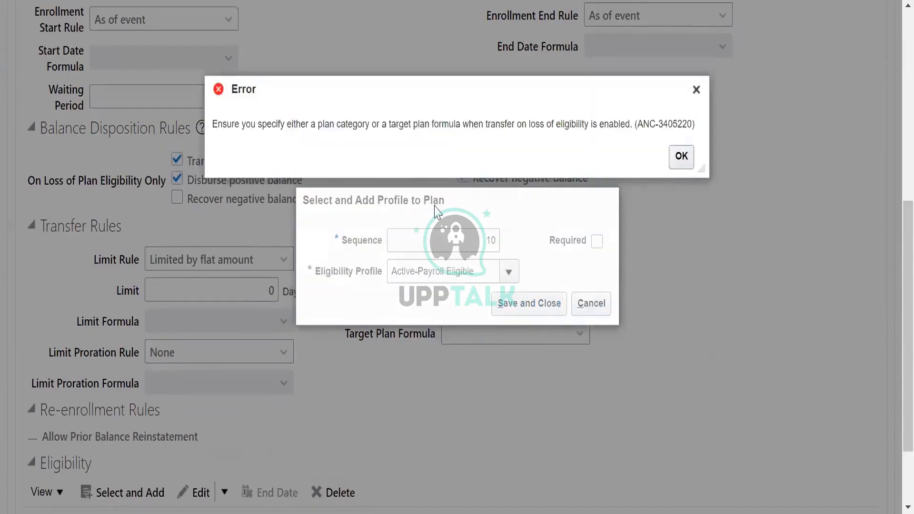
left_click(682, 158)
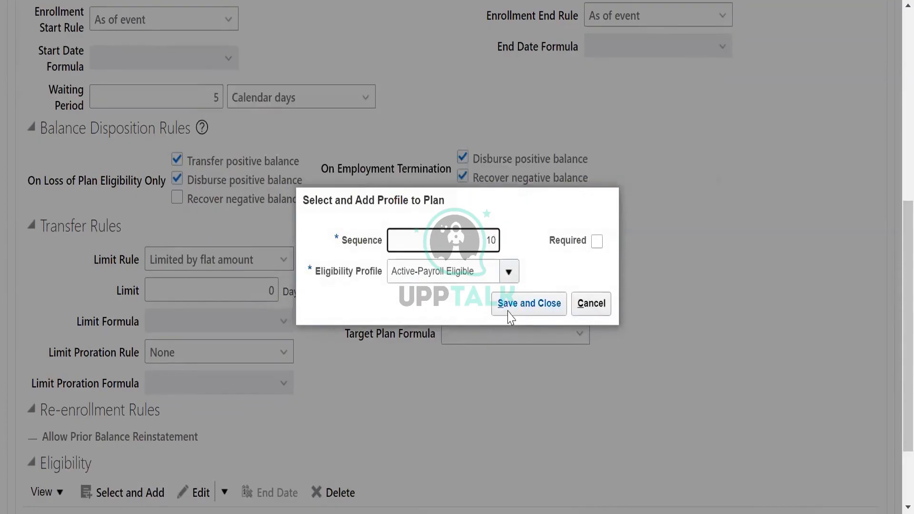
left_click(509, 315)
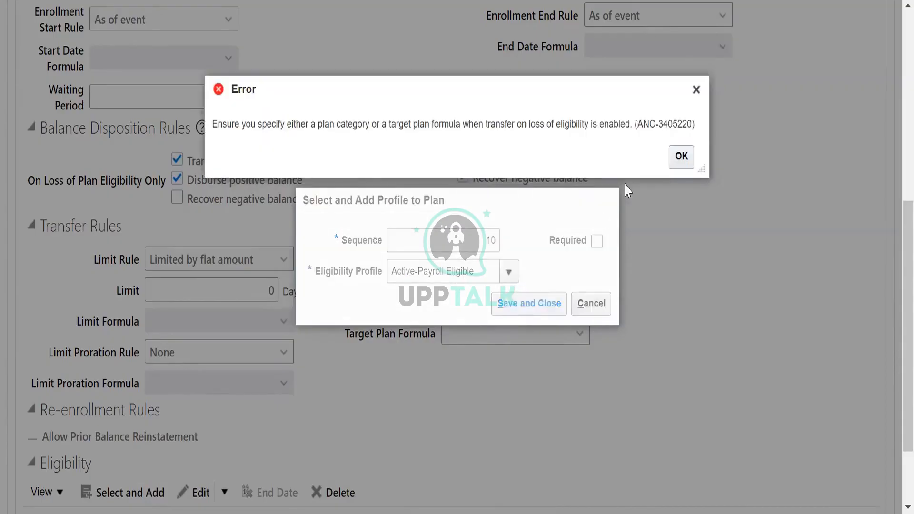
left_click(680, 155)
left_click(591, 303)
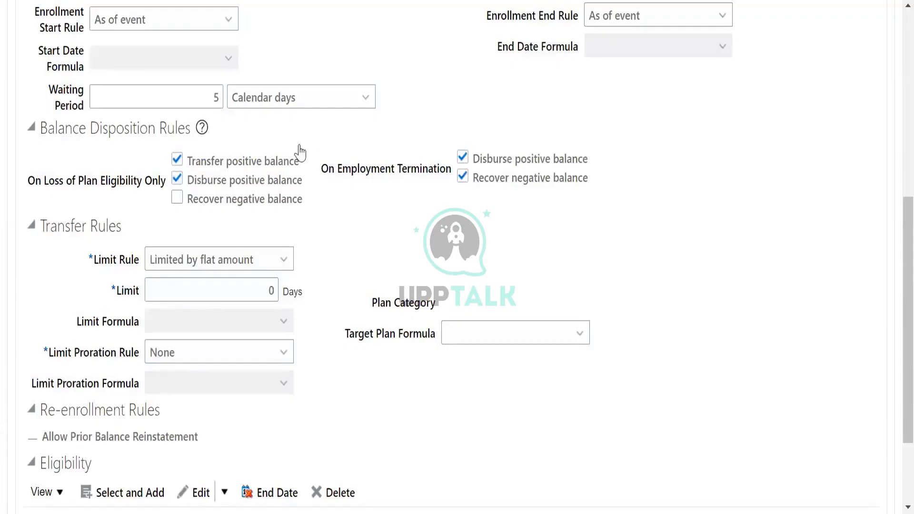
Clear the disbursement of positive balances on loss of plan eligibility in the balance disposition rules.
scroll(316, 187, "up", 3)
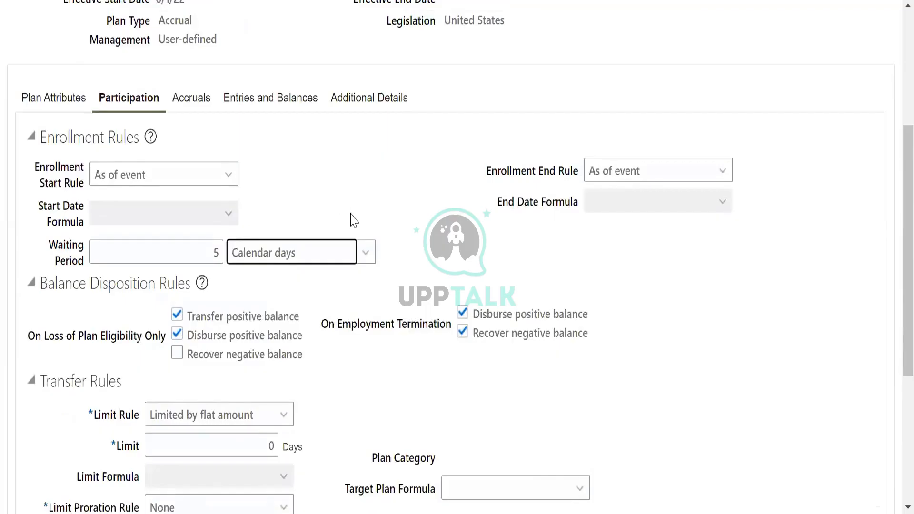
scroll(362, 220, "down", 2)
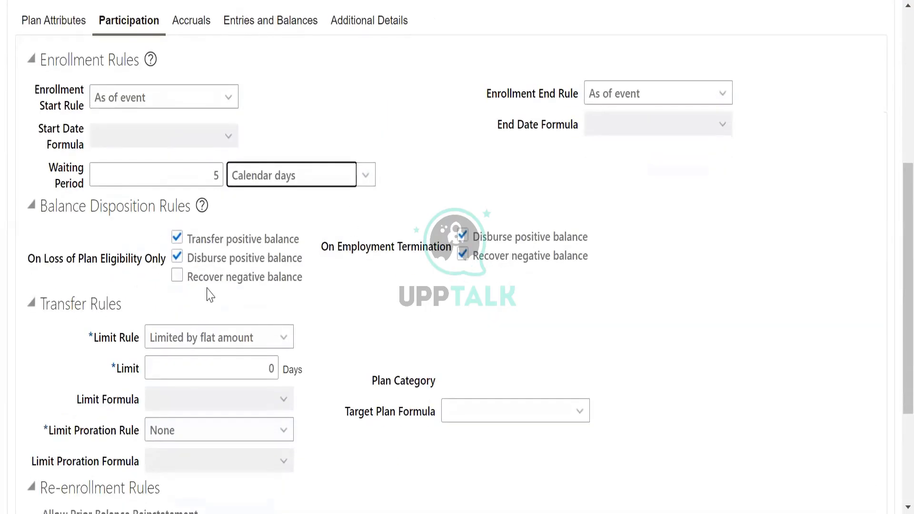
left_click(177, 256)
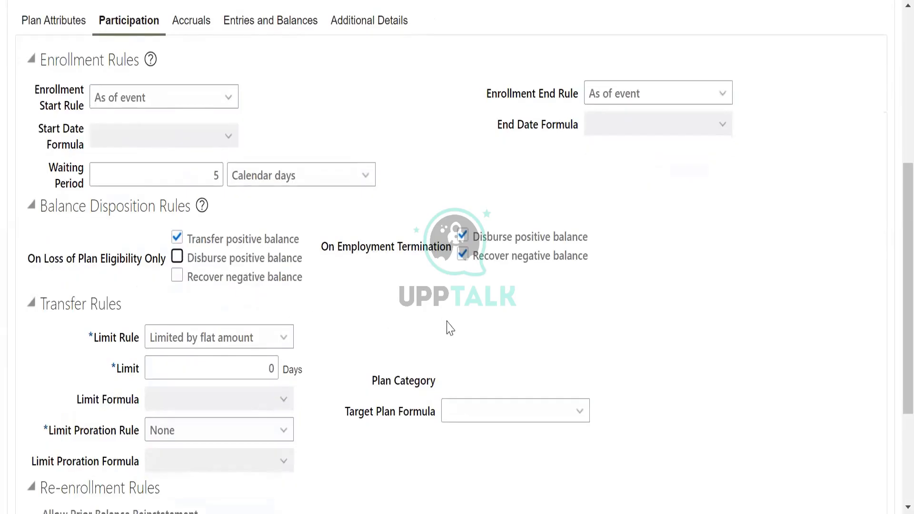
Try repeatedly to add an eligibility profile to the plan, and read and dismiss the validation error.
scroll(450, 328, "down", 3)
left_click(138, 395)
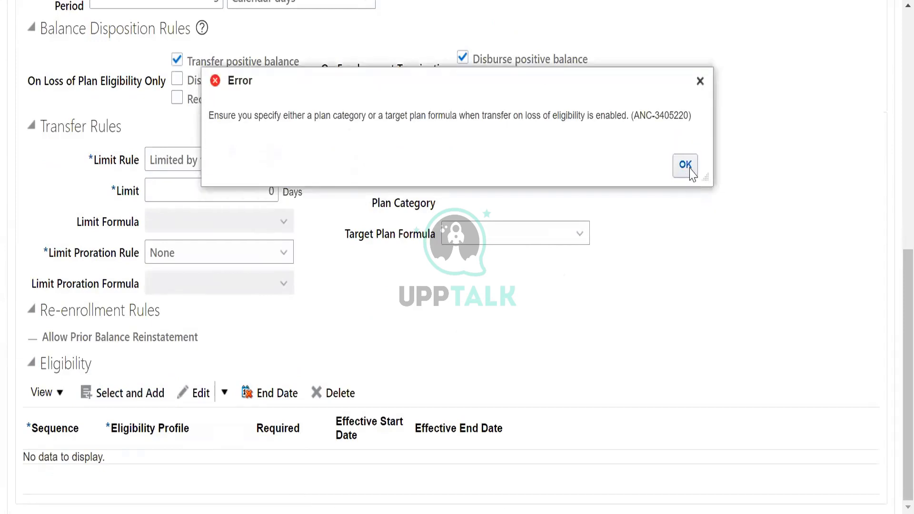
left_click(689, 169)
left_click(129, 399)
left_click_drag(297, 117, 551, 110)
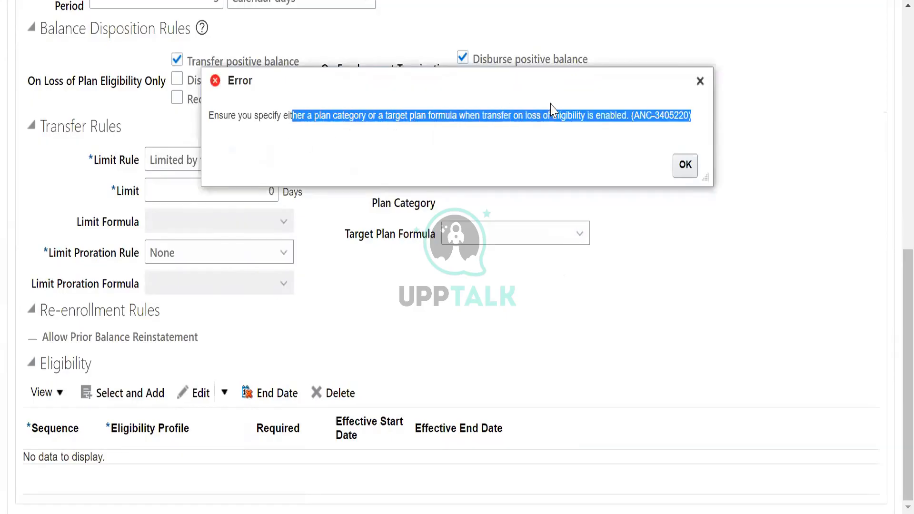
left_click(686, 165)
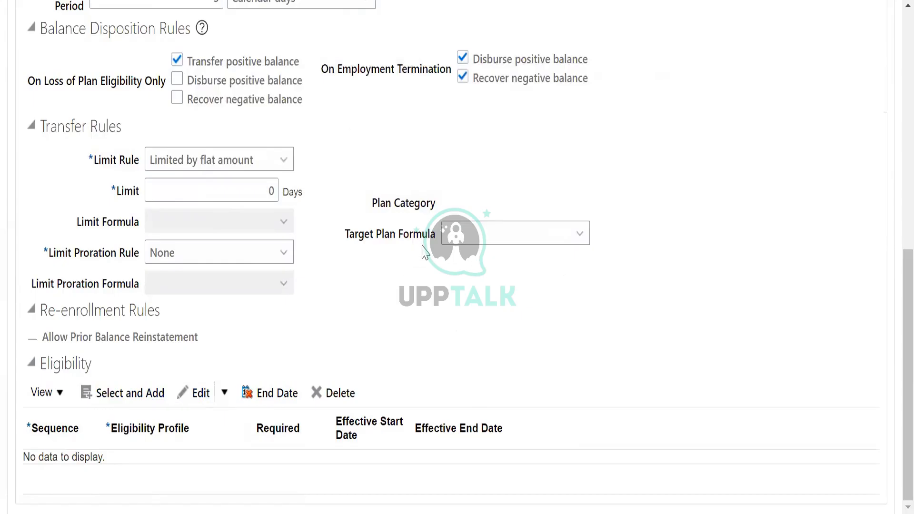
left_click(130, 396)
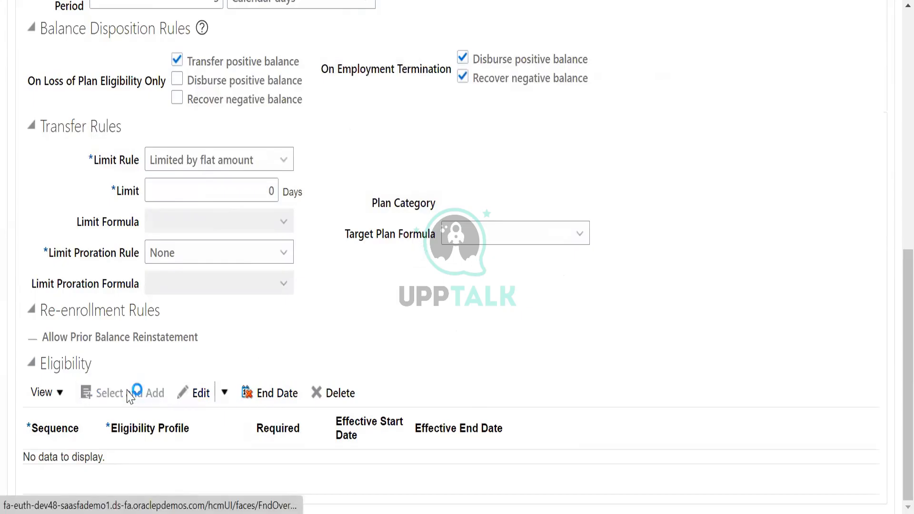
left_click_drag(326, 116, 359, 116)
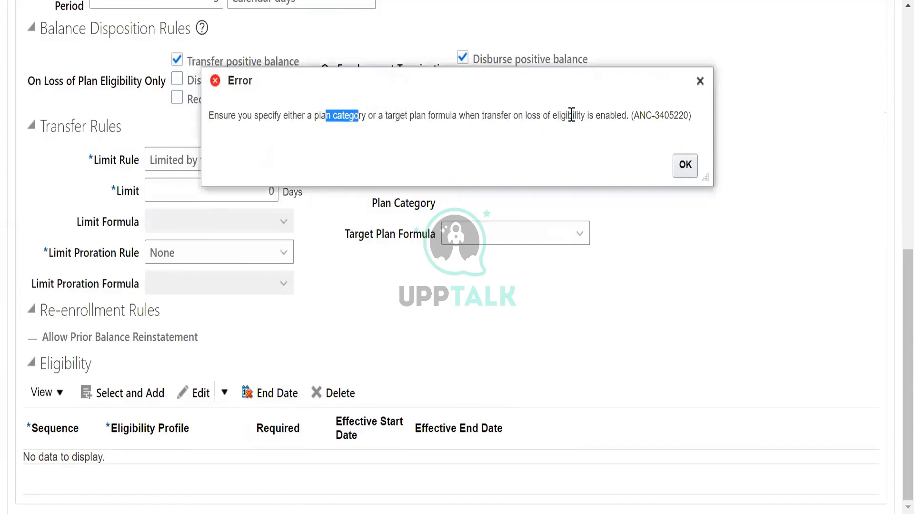
left_click(685, 166)
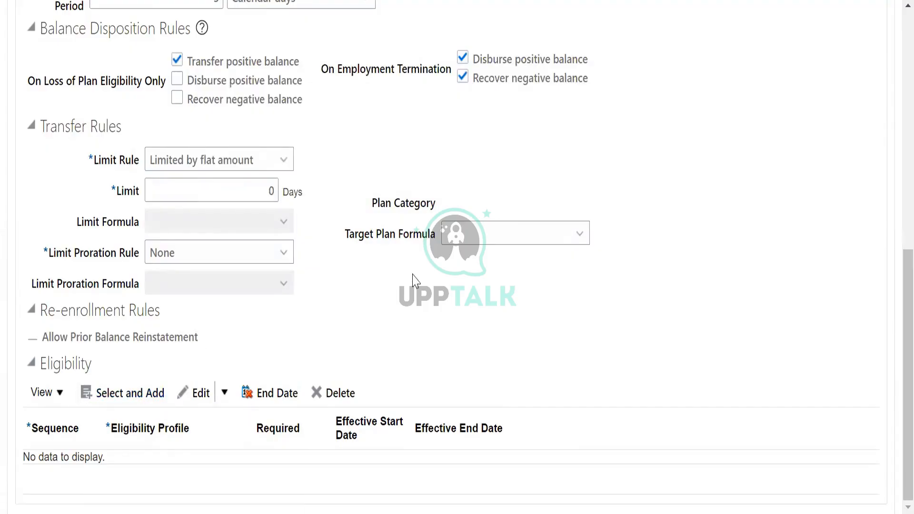
Disable and re-enable the transfer of positive balances on loss of plan eligibility.
scroll(413, 272, "up", 2)
left_click(177, 138)
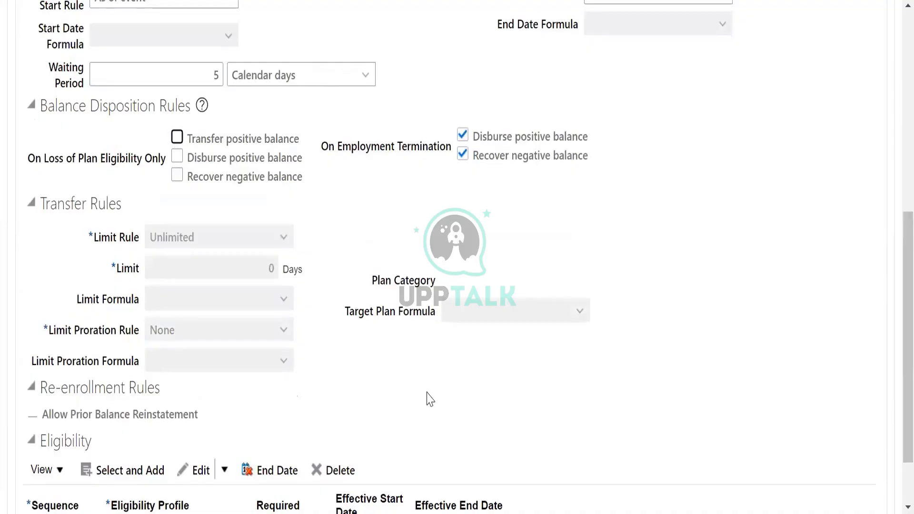
scroll(427, 397, "down", 2)
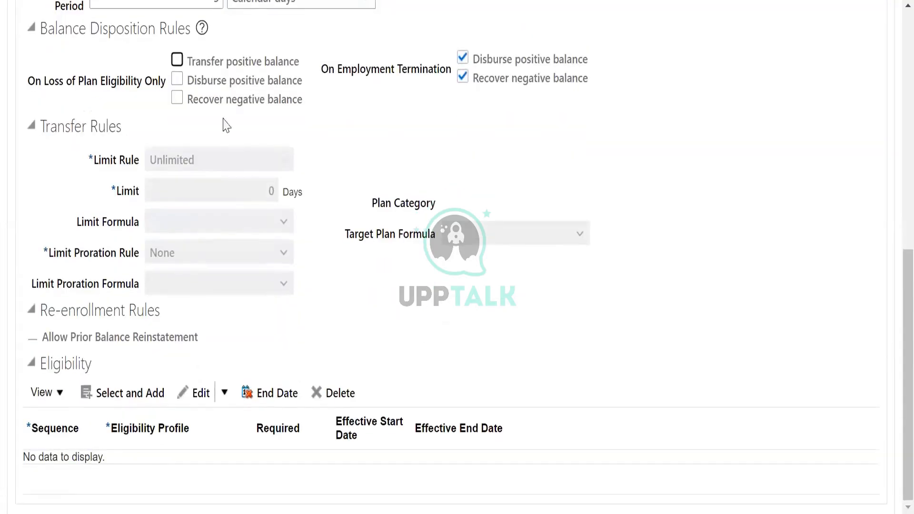
left_click(177, 61)
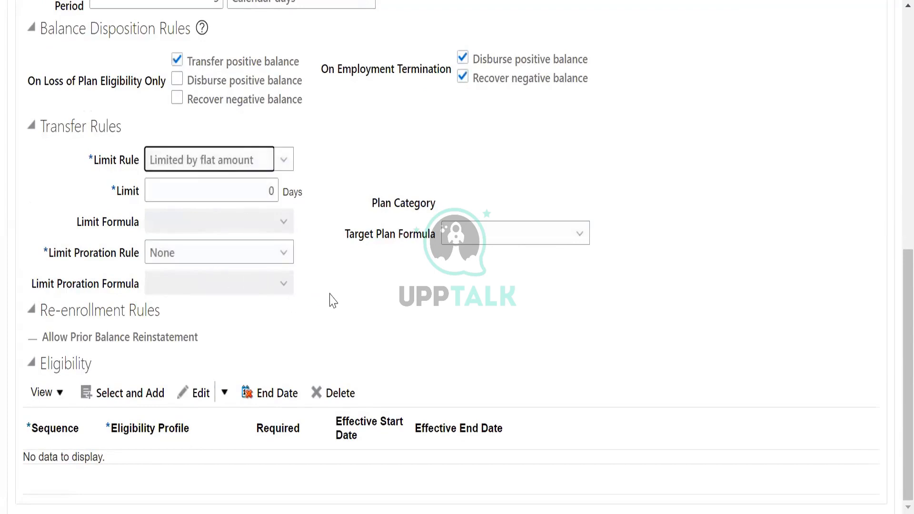
Set the flat-amount transfer limit to 10 days and retry adding an eligibility profile to the plan.
left_click(277, 188)
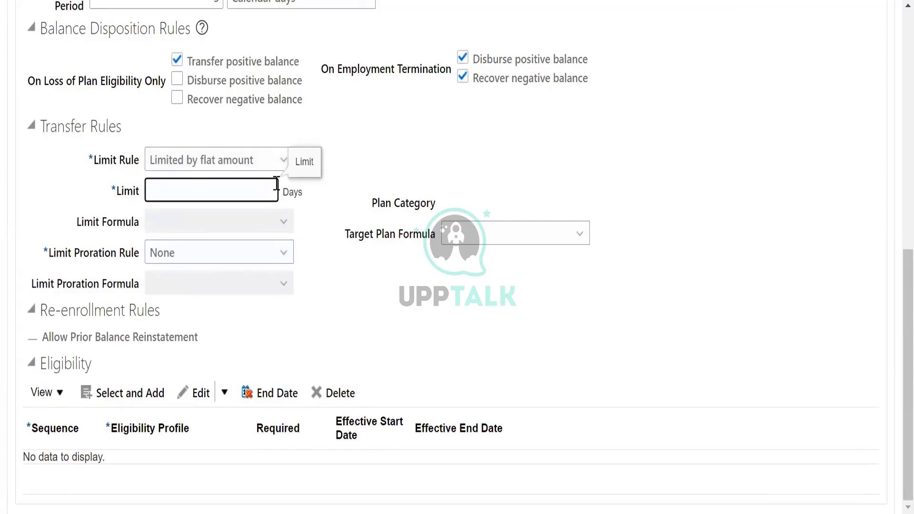
left_click(114, 394)
left_click(685, 165)
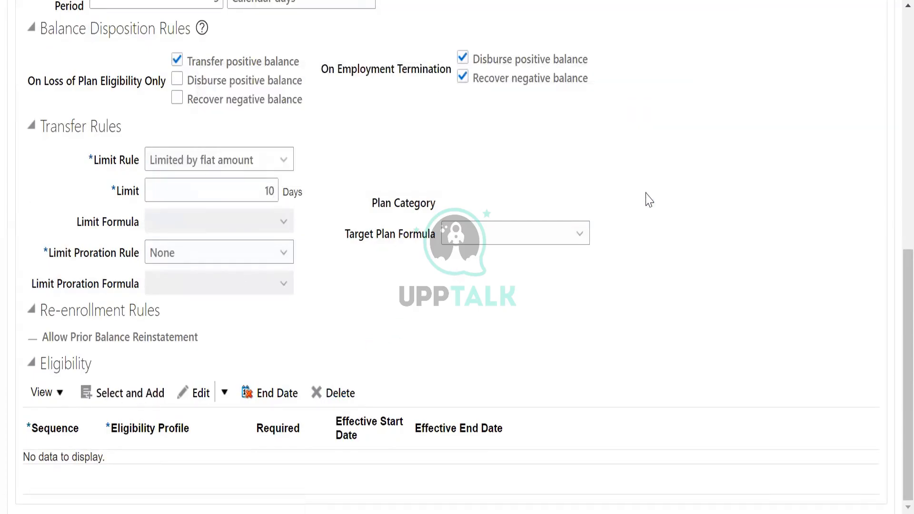
left_click(225, 392)
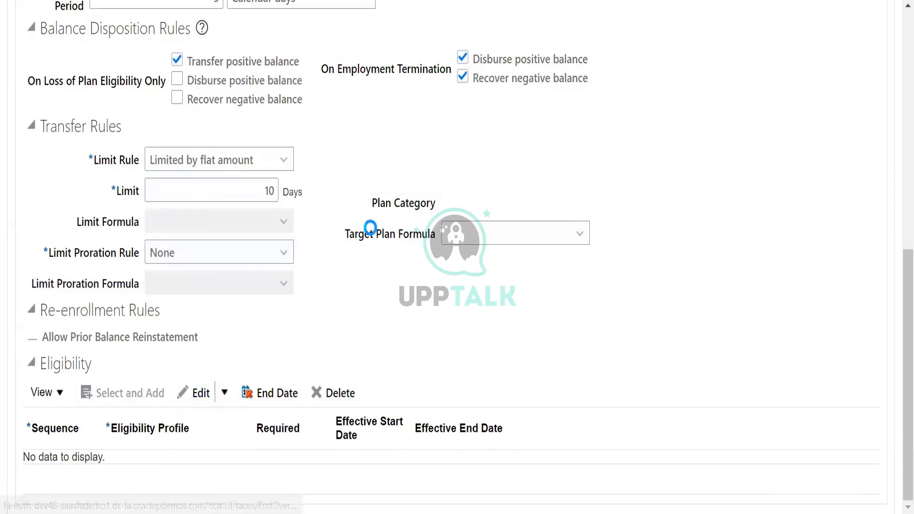
left_click(686, 165)
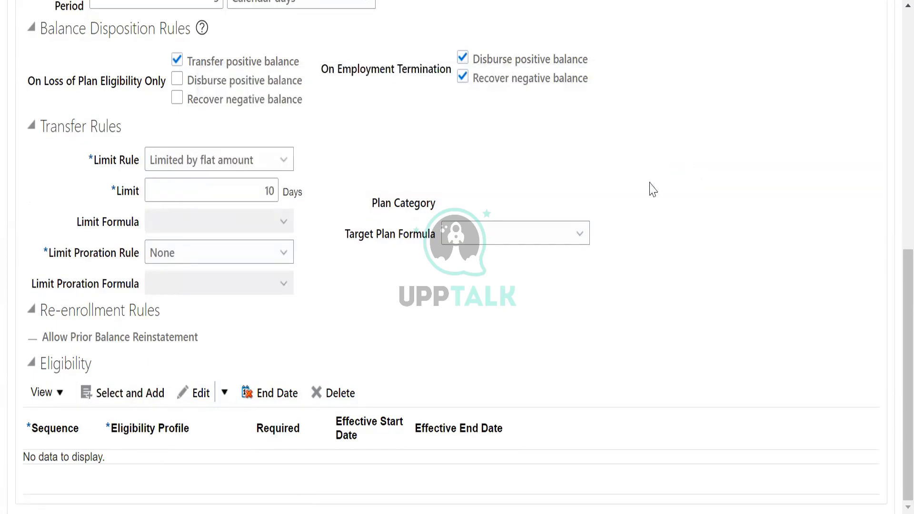
Clear the positive balance transfer on loss of plan eligibility, and add the Active-Payroll Eligible profile with sequence 10.
left_click(177, 59)
left_click(143, 392)
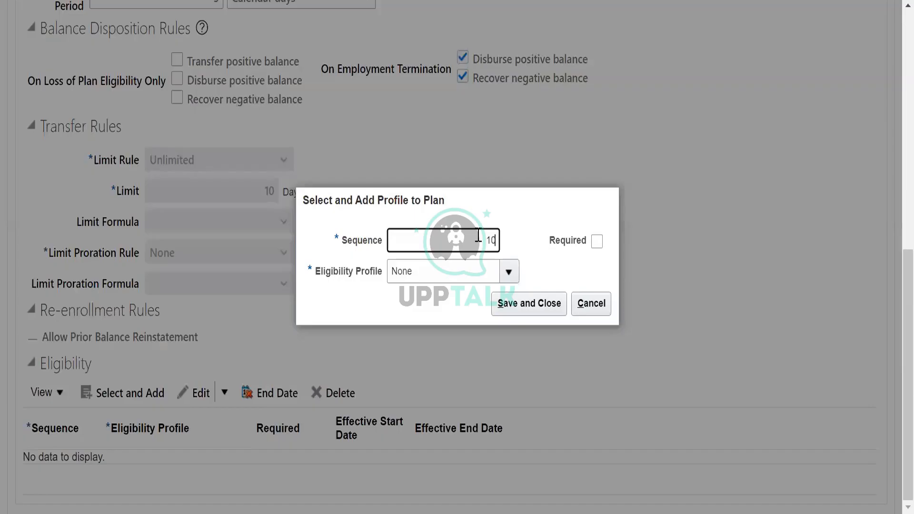
left_click(508, 270)
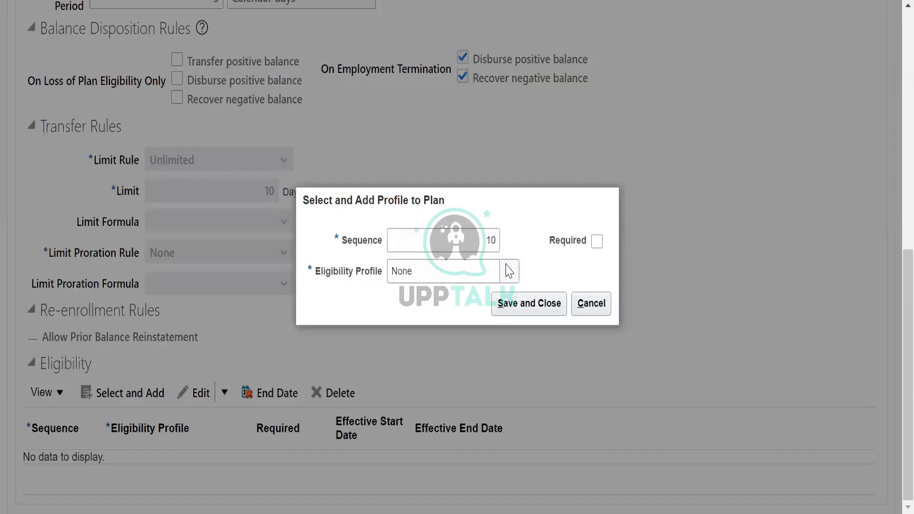
scroll(445, 397, "down", 5)
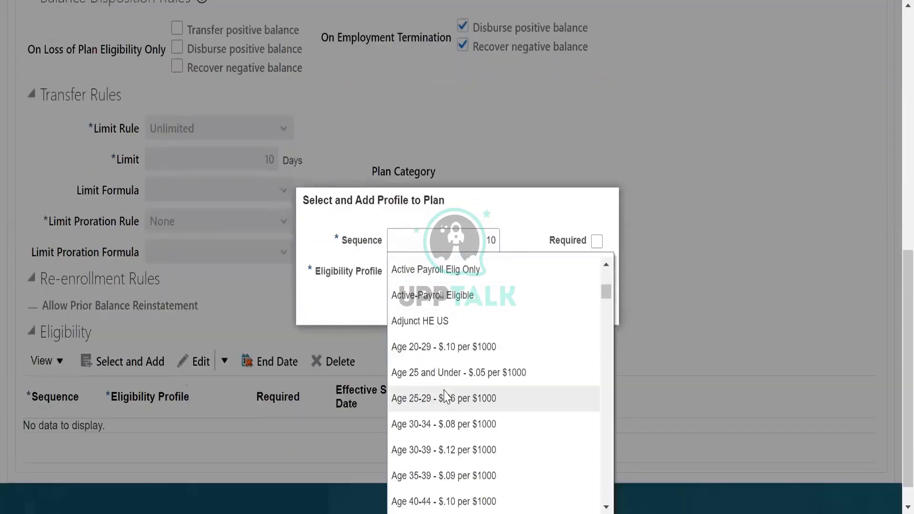
scroll(445, 397, "down", 5)
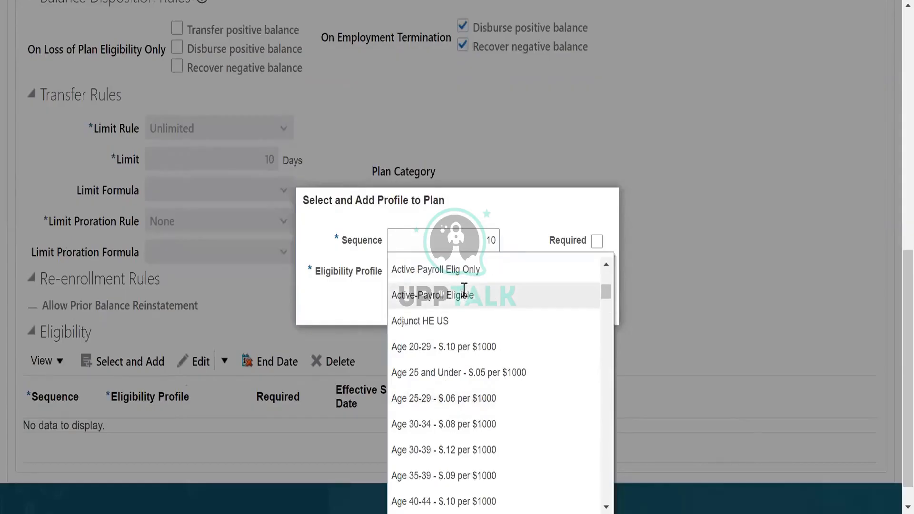
left_click(464, 295)
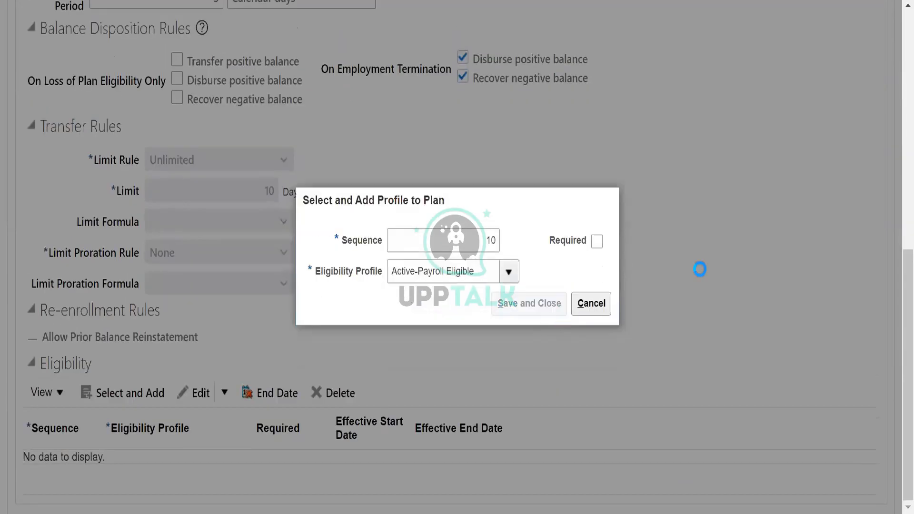
Save the new absence plan and close it.
scroll(679, 330, "down", 1)
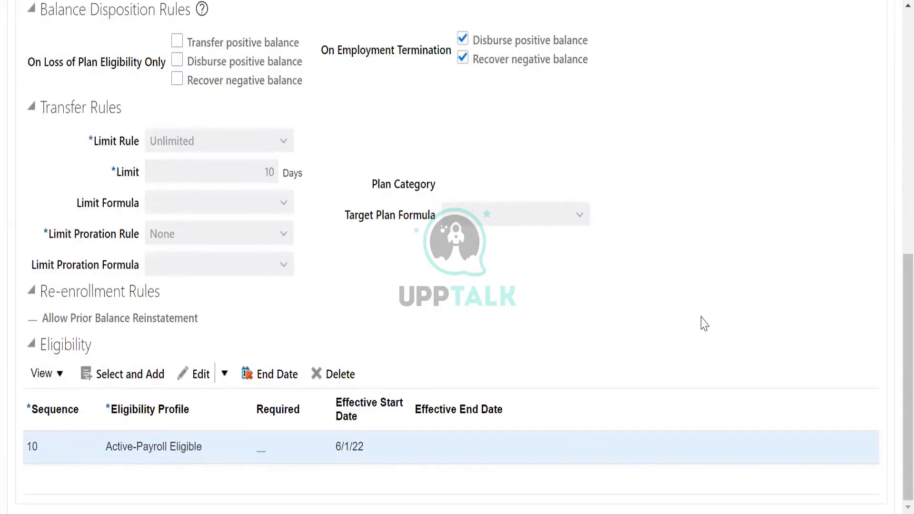
scroll(705, 324, "up", 10)
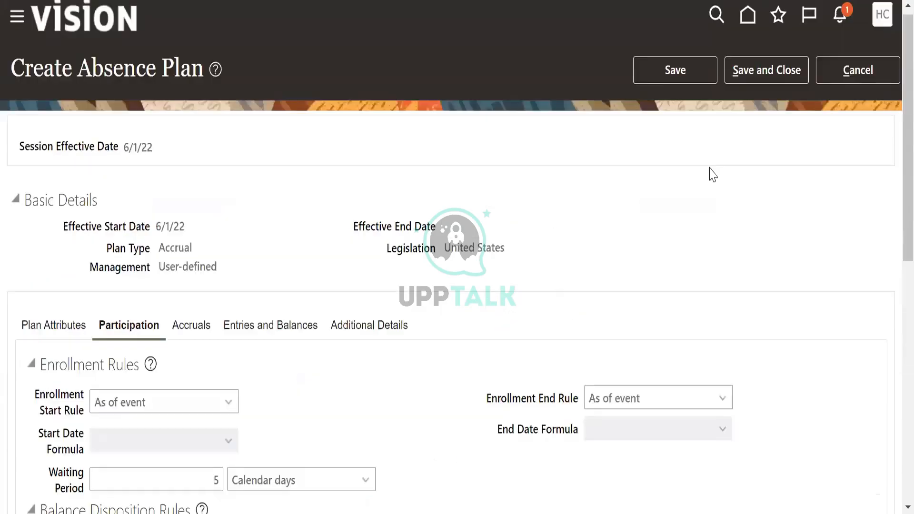
left_click(747, 75)
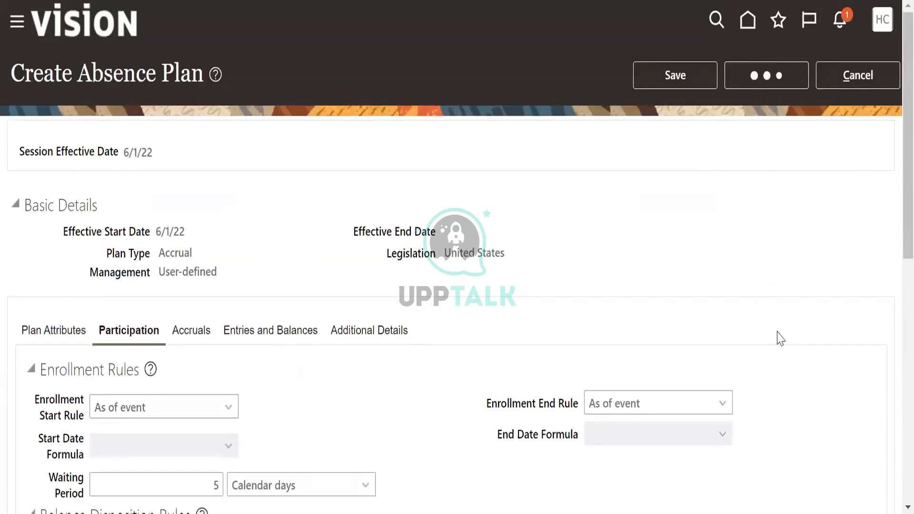
Search the absence plans for US% and open the US_Absence Plans record.
scroll(507, 366, "down", 3)
left_click(136, 47)
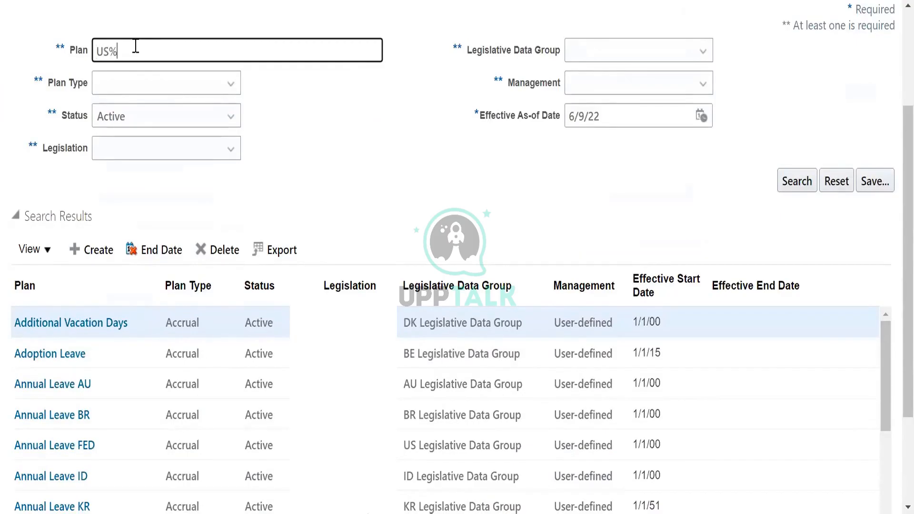
left_click(800, 182)
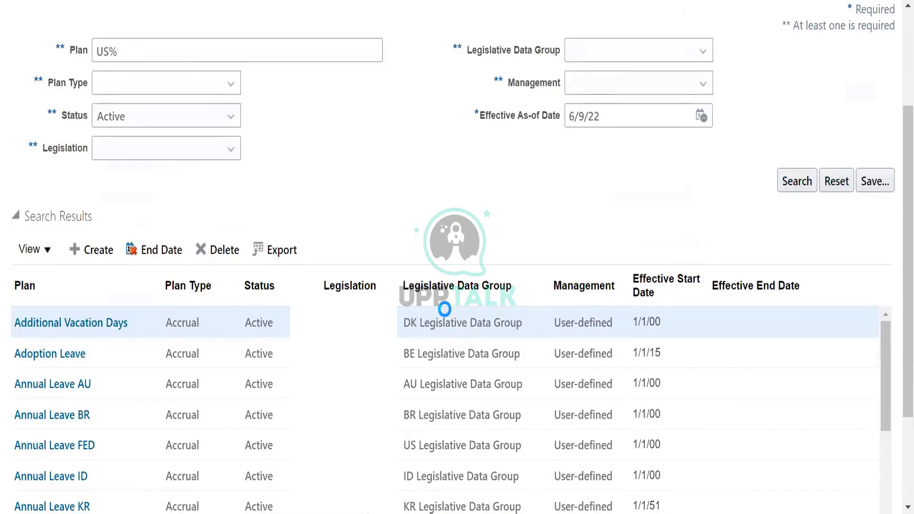
left_click(48, 337)
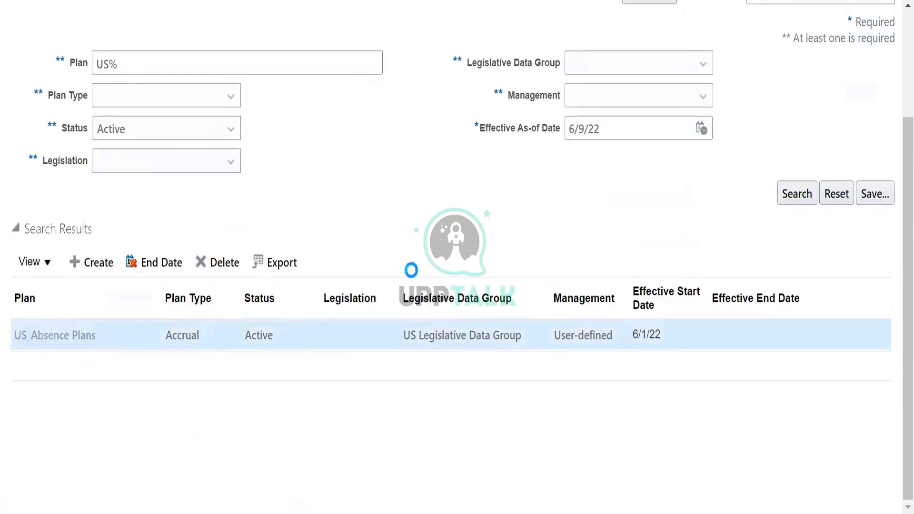
scroll(228, 286, "down", 3)
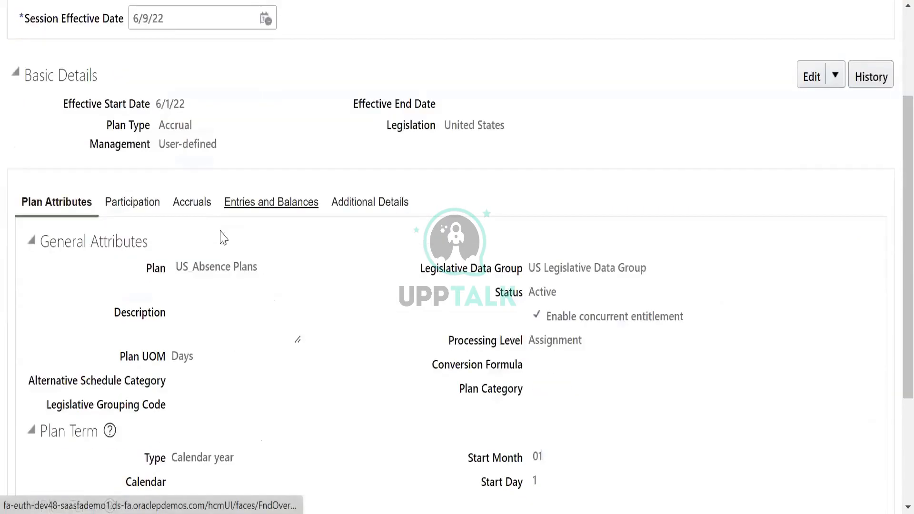
Add a row with sequence 10 to the accrual matrix in the plan's accrual settings.
left_click(198, 193)
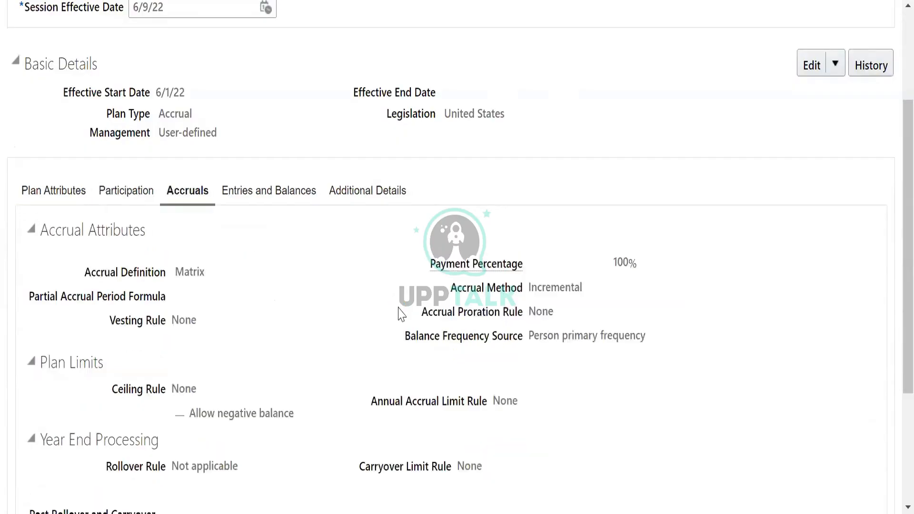
scroll(402, 310, "down", 3)
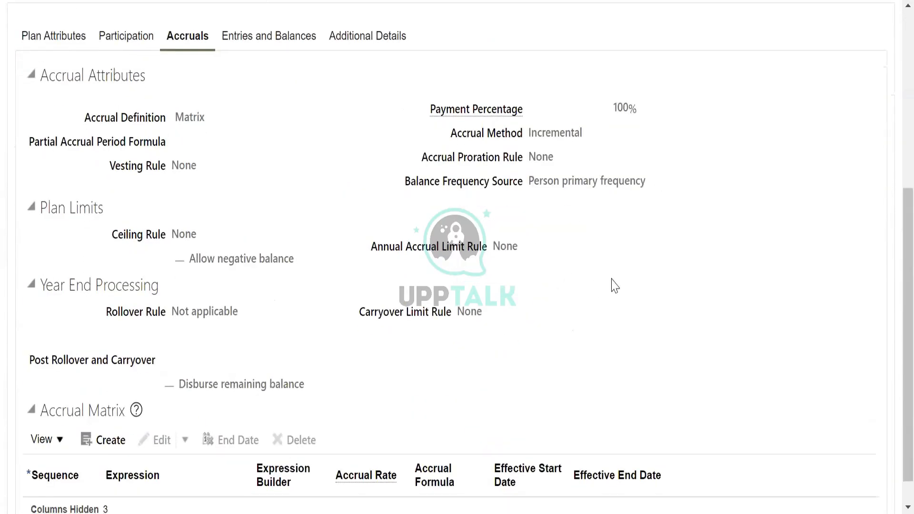
scroll(612, 286, "down", 1)
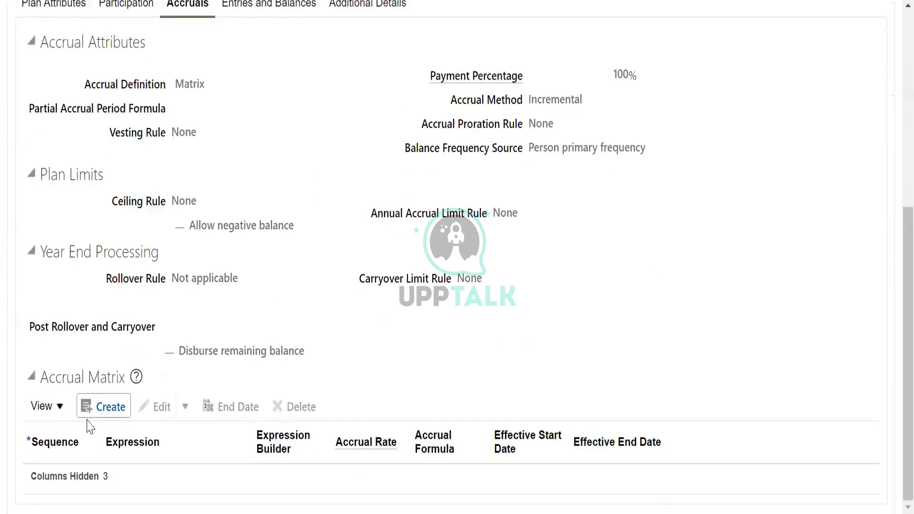
left_click(101, 407)
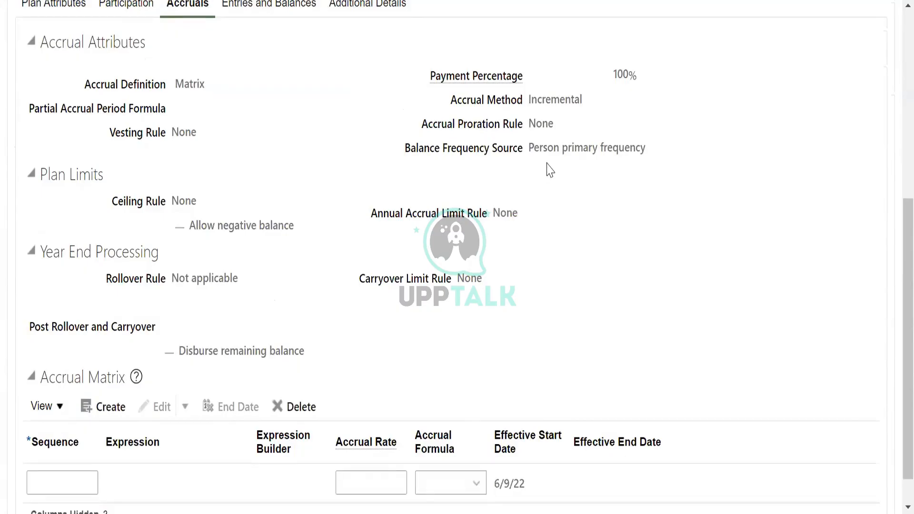
left_click(93, 482)
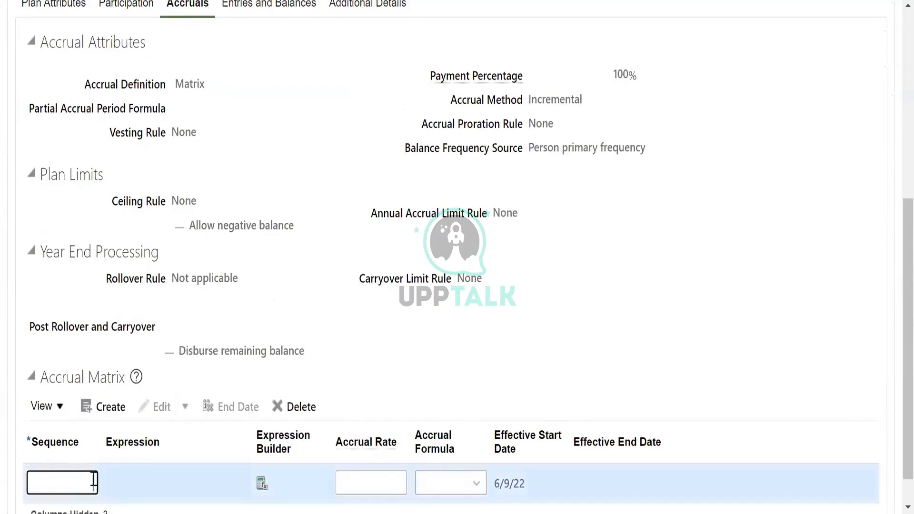
type("10")
scroll(154, 400, "down", 1)
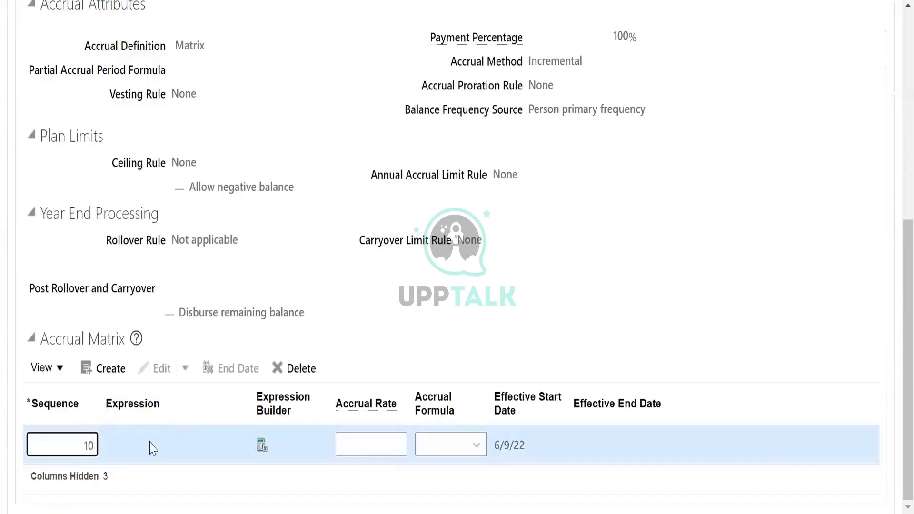
Examine the operators, derived age factors and Person entities available for building the accrual matrix row's expression.
left_click(263, 445)
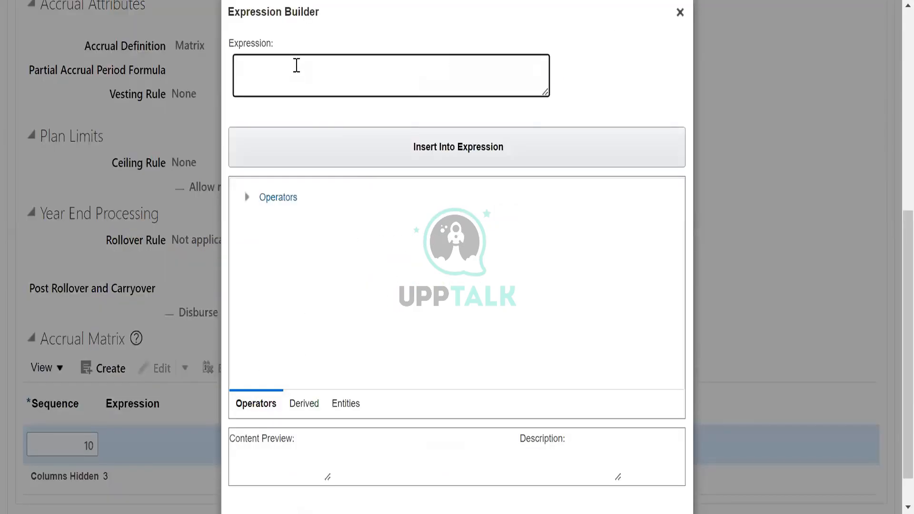
left_click(247, 199)
left_click(267, 58)
left_click(307, 405)
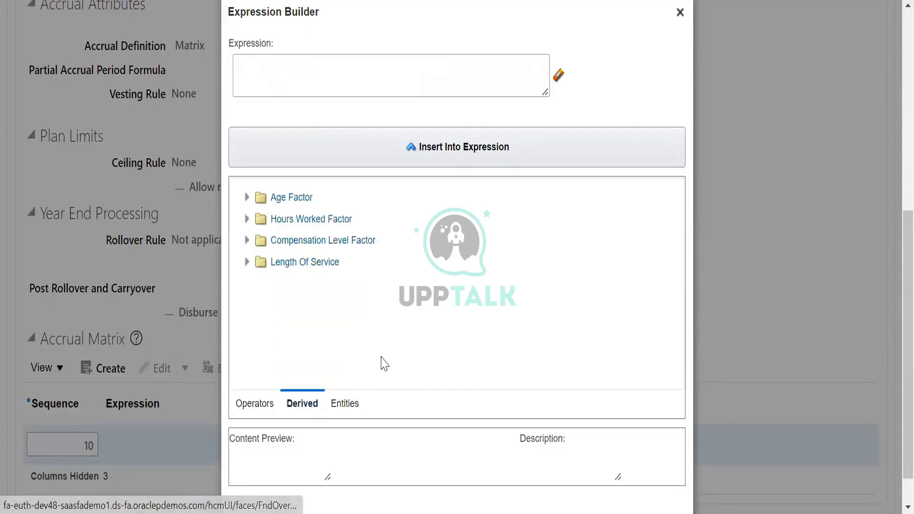
left_click(247, 197)
scroll(327, 339, "down", 5)
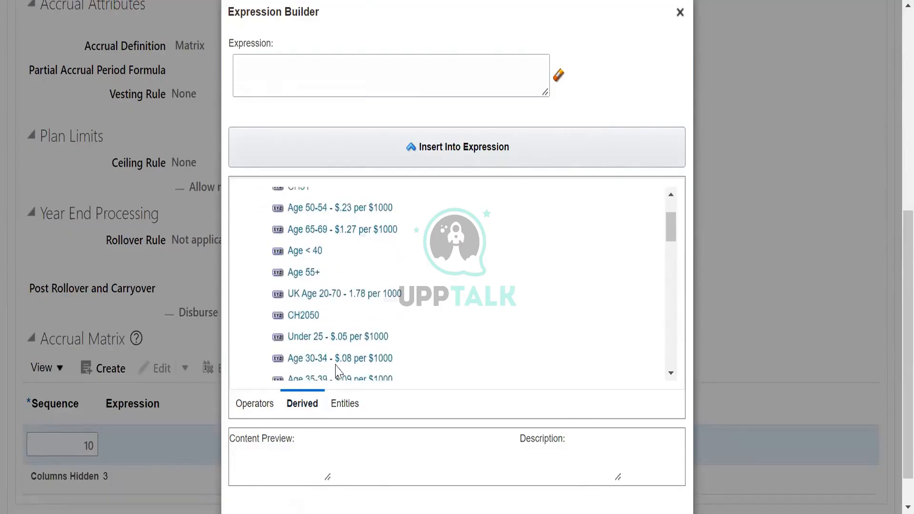
scroll(350, 334, "up", 5)
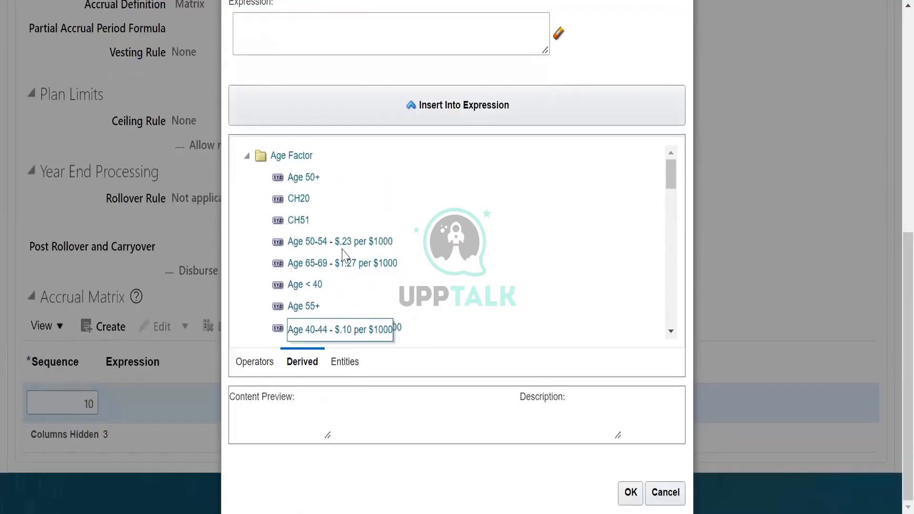
left_click(345, 362)
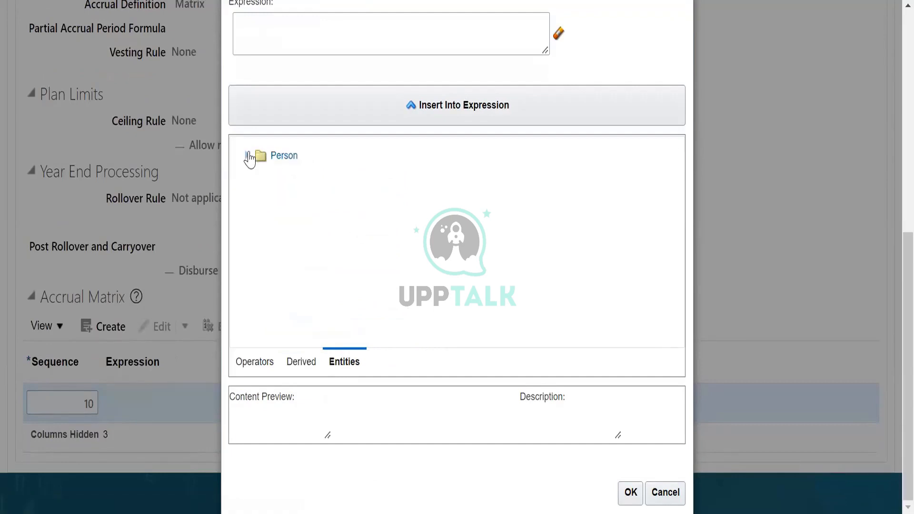
left_click(250, 158)
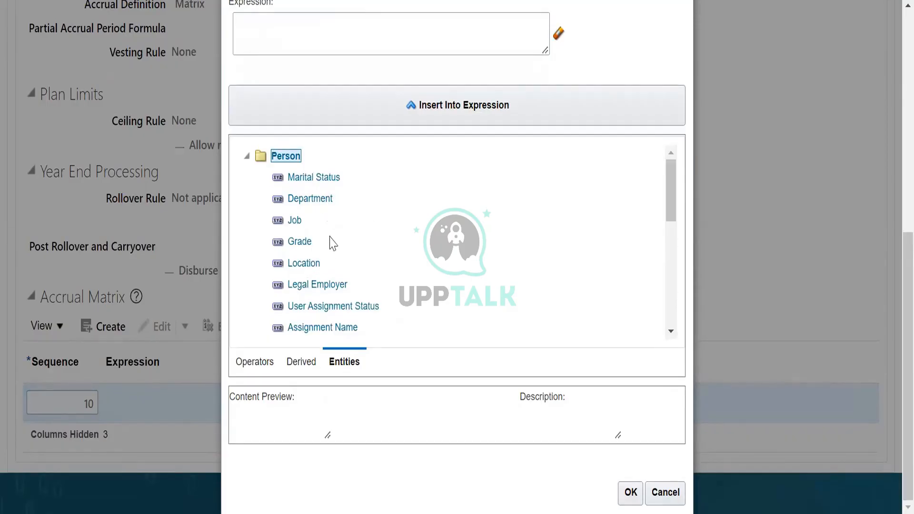
scroll(359, 267, "down", 3)
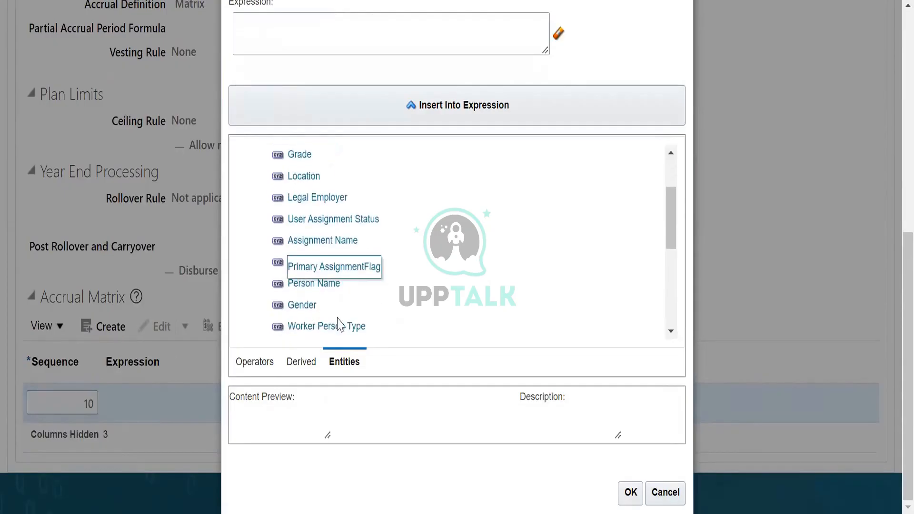
scroll(434, 317, "up", 3)
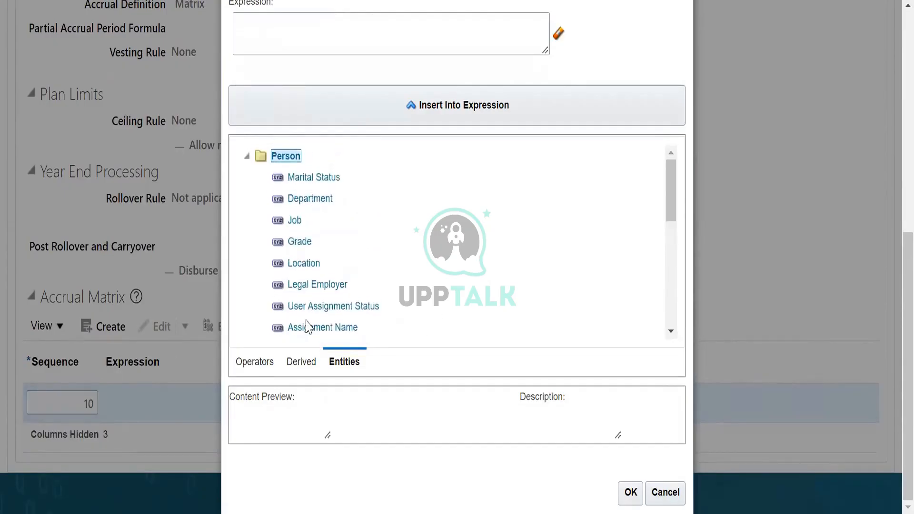
left_click(259, 363)
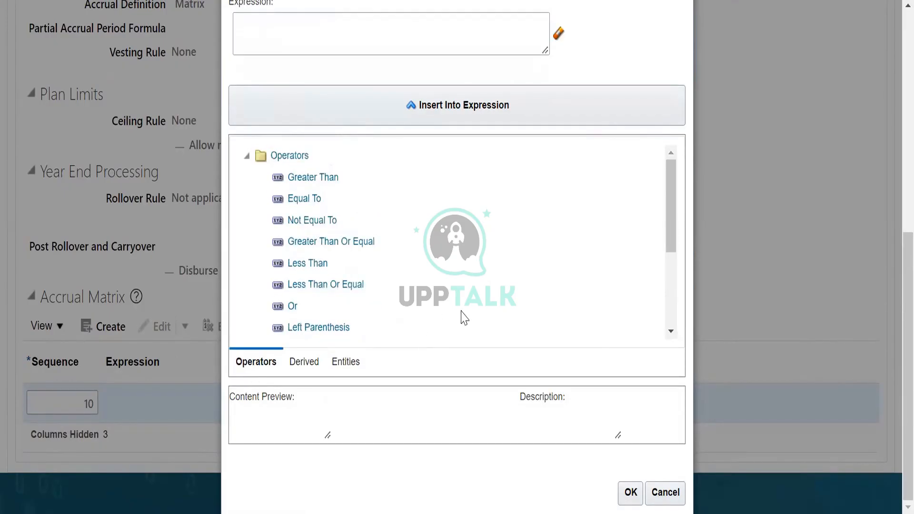
scroll(419, 305, "down", 5)
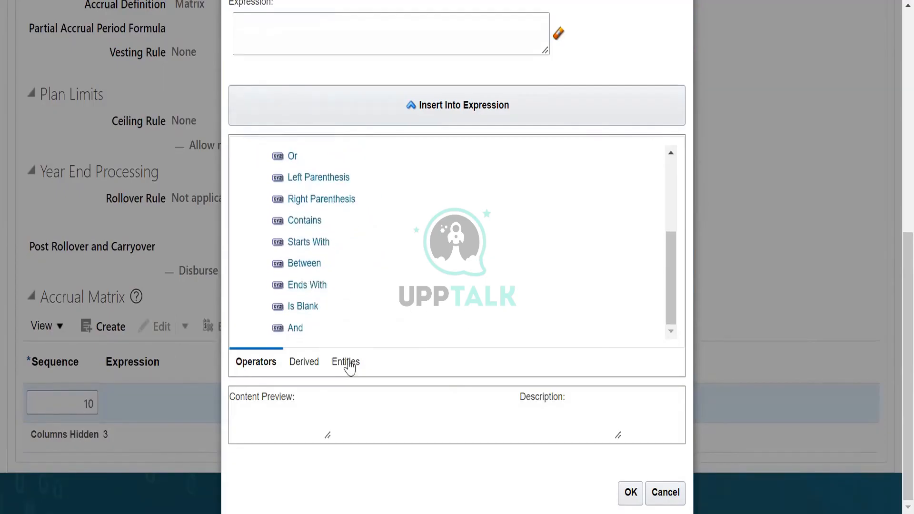
Insert the derived Length Of Service factor Less than 3 Months into the row's expression.
left_click(316, 362)
scroll(431, 284, "down", 10)
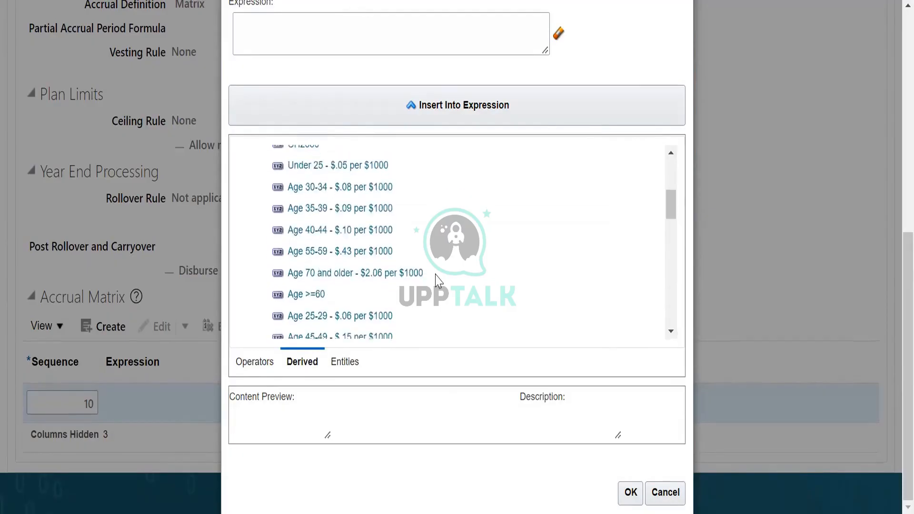
scroll(438, 281, "down", 8)
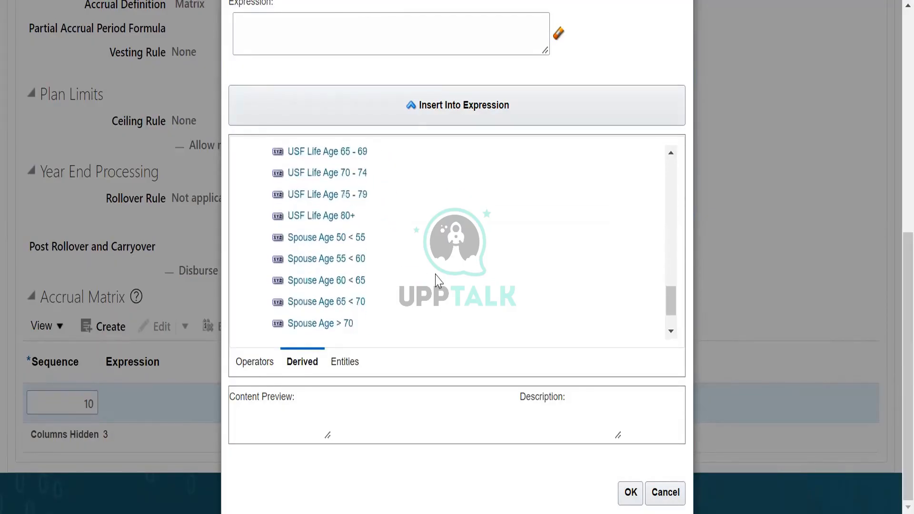
left_click(247, 284)
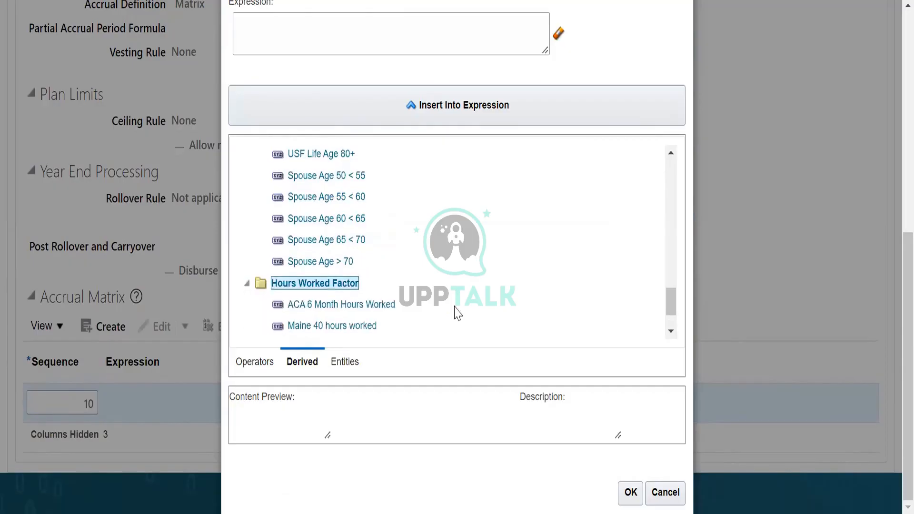
left_click(248, 328)
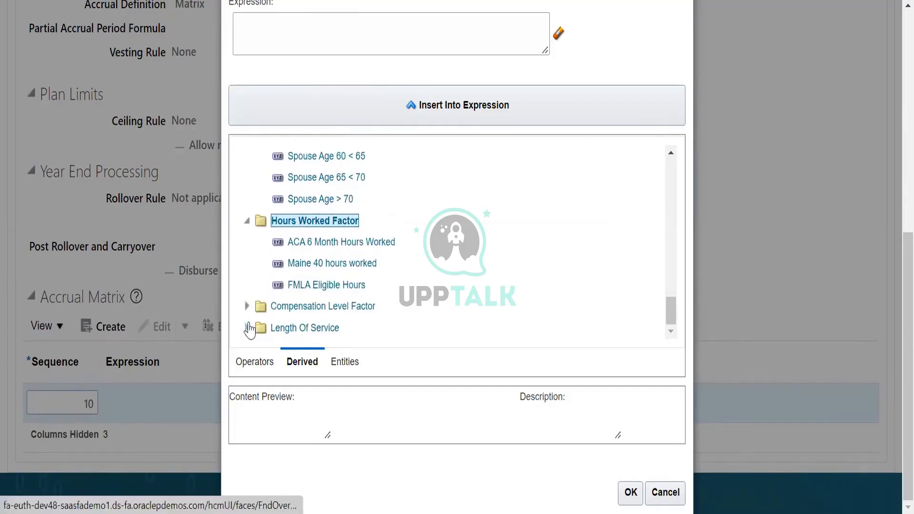
scroll(440, 320, "down", 3)
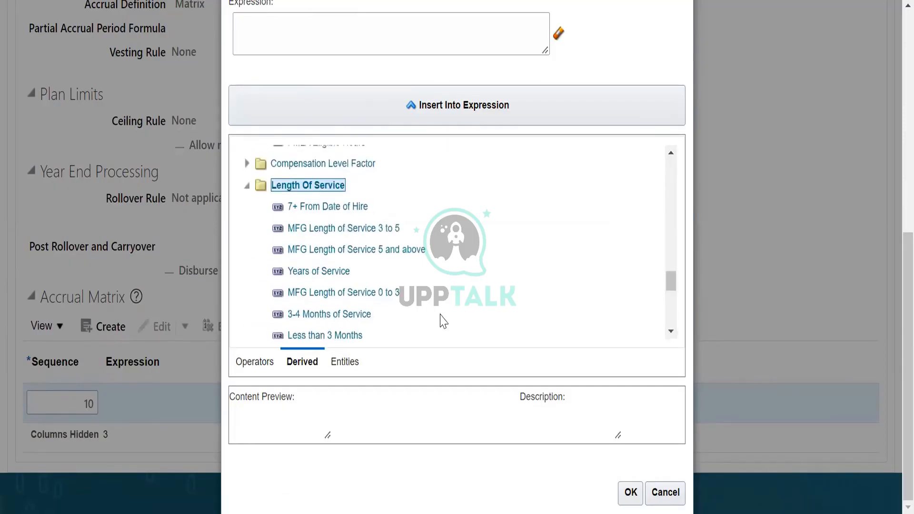
left_click(326, 276)
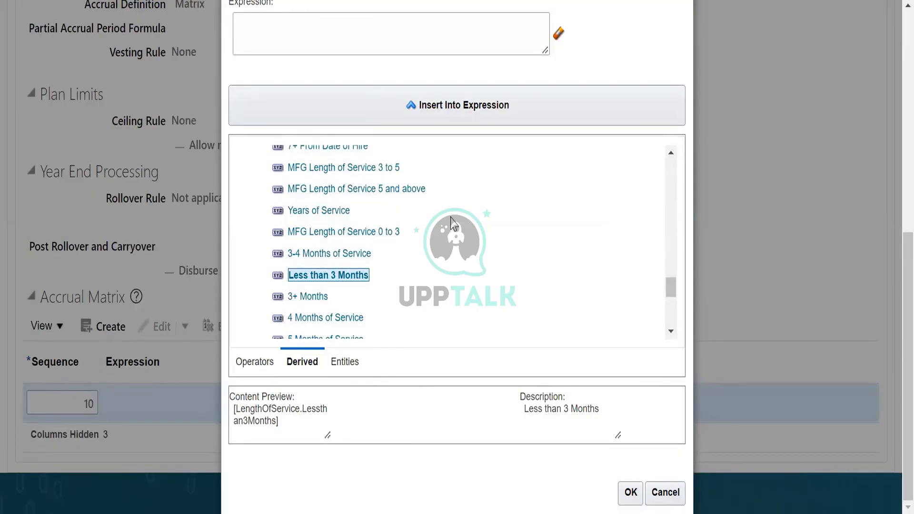
left_click(452, 107)
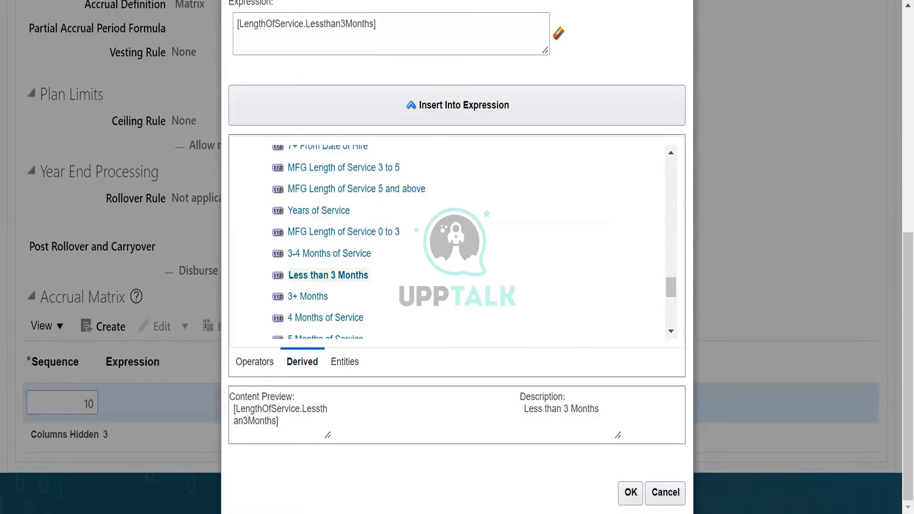
Complete the expression with the Greater Than operator and the value 5, and apply it to the matrix row.
left_click(255, 362)
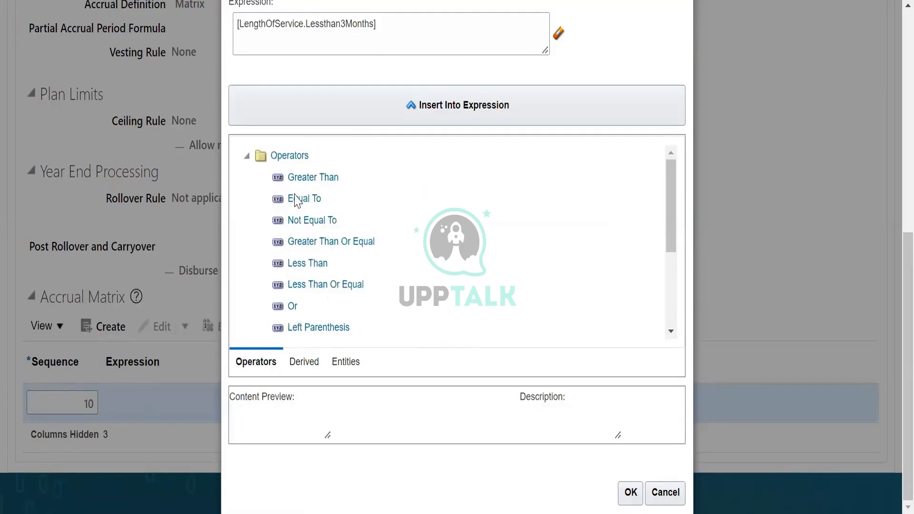
left_click(278, 177)
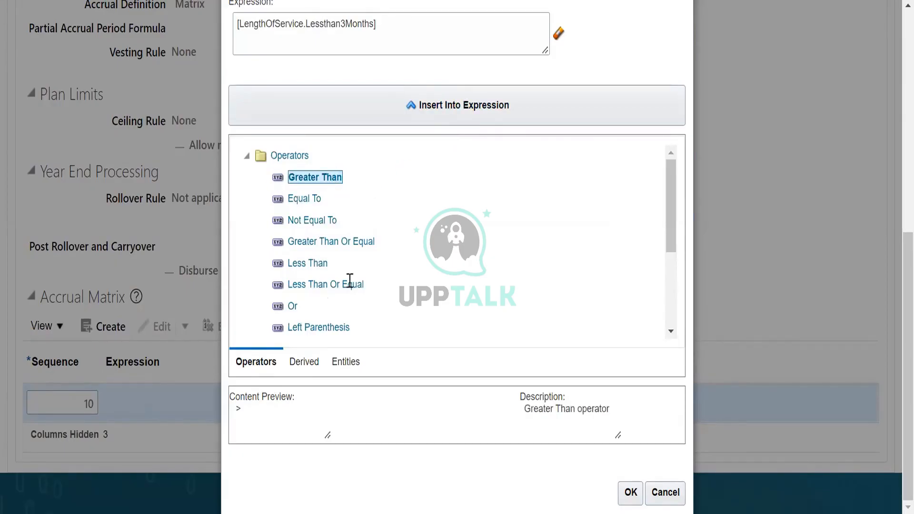
left_click(467, 108)
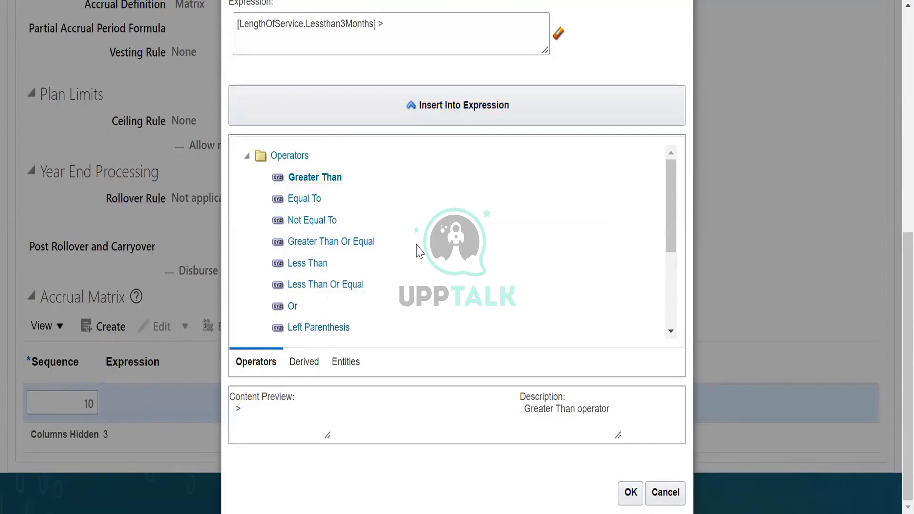
left_click(429, 20)
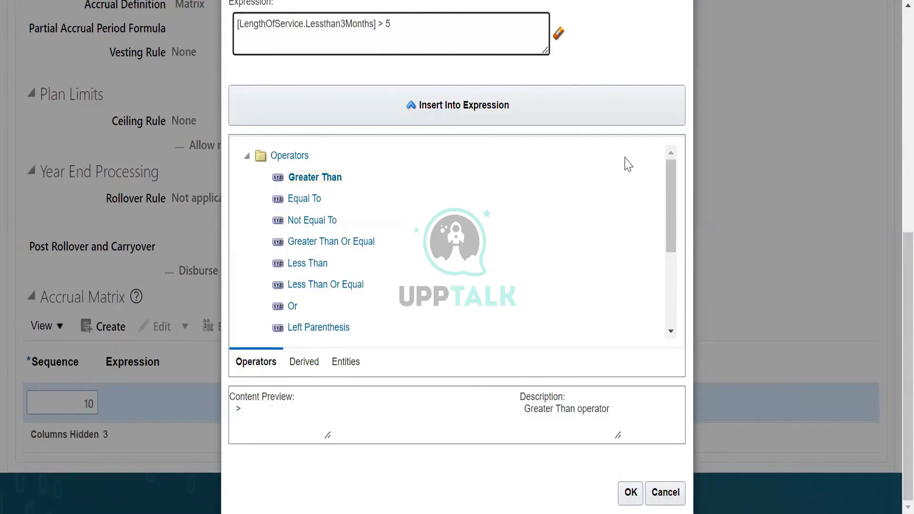
left_click(631, 492)
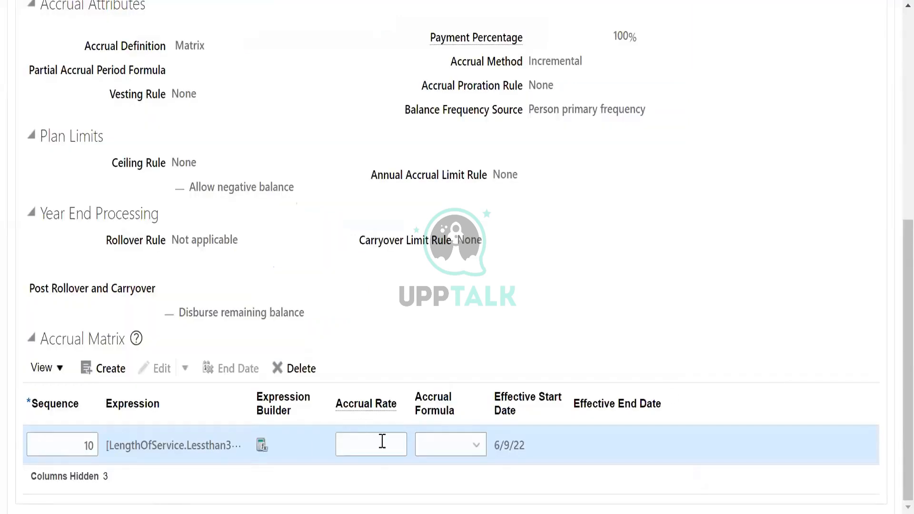
Set the accrual rate of the sequence 10 row to 200, leaving its accrual formula blank.
left_click(383, 442)
left_click(472, 445)
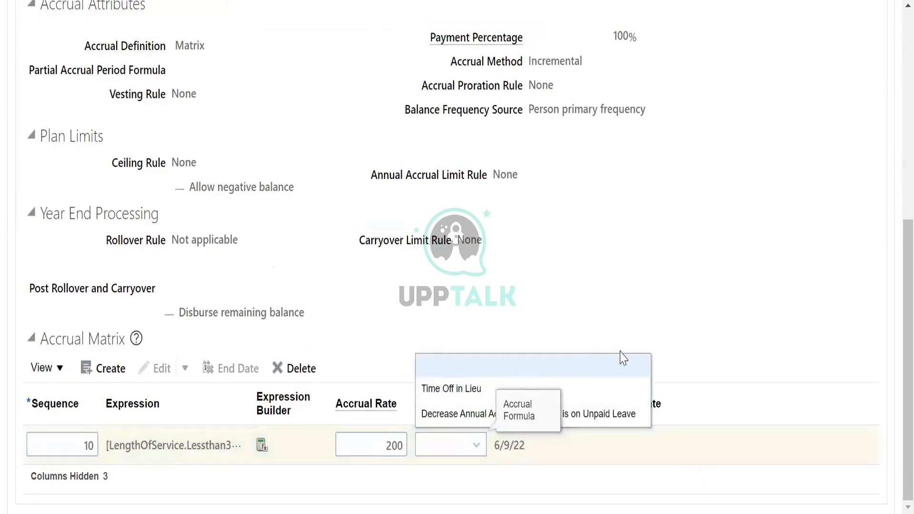
left_click(590, 283)
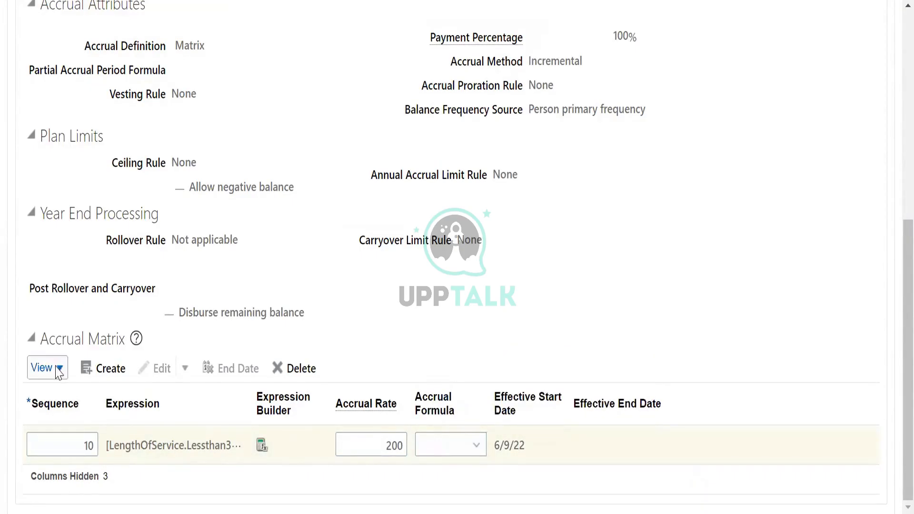
Add an accrual matrix row with sequence 20 and open its expression builder.
left_click(92, 370)
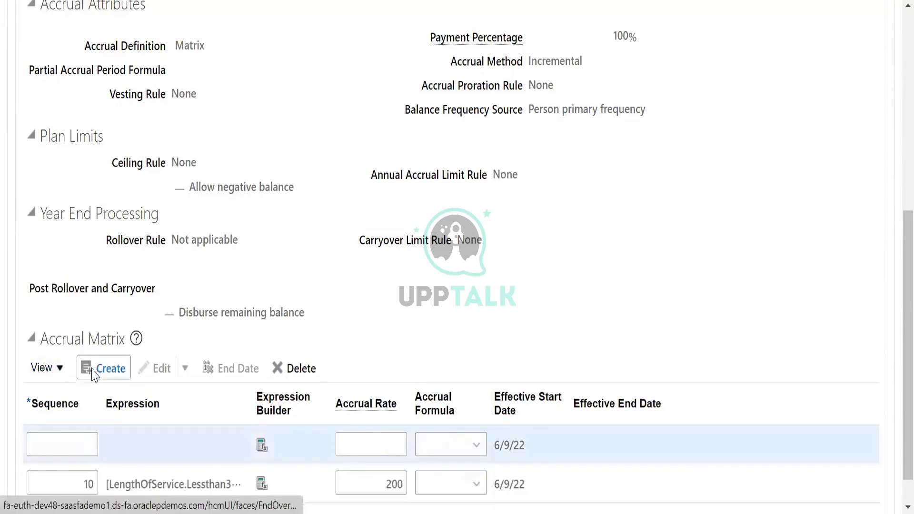
left_click(81, 439)
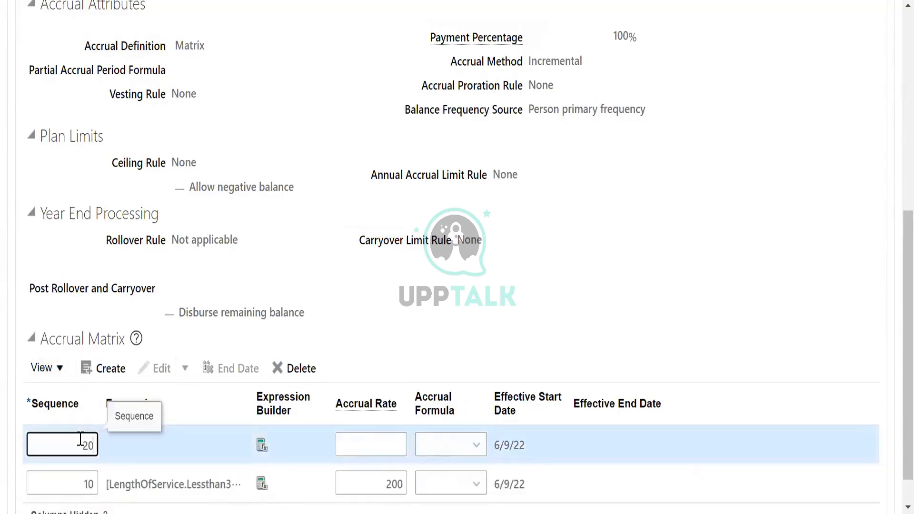
scroll(188, 407, "down", 1)
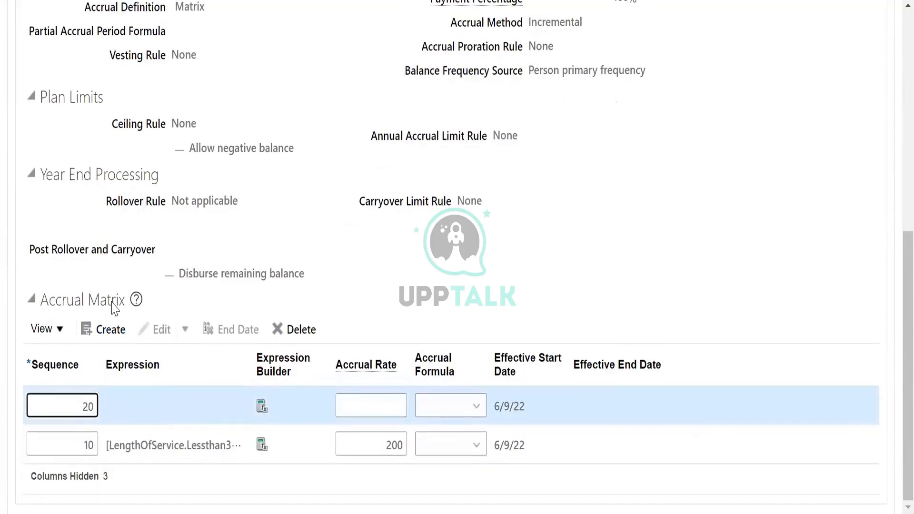
scroll(211, 299, "up", 10)
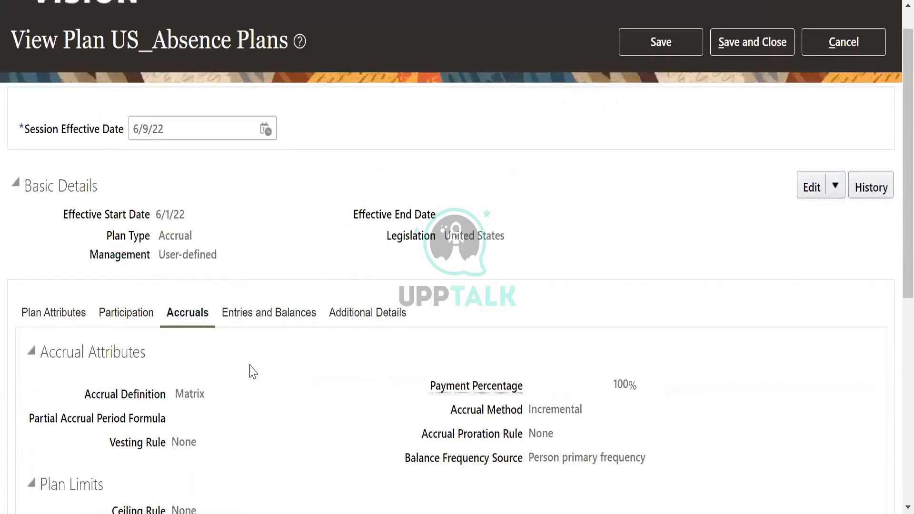
scroll(251, 371, "down", 3)
scroll(243, 319, "down", 3)
scroll(334, 403, "down", 1)
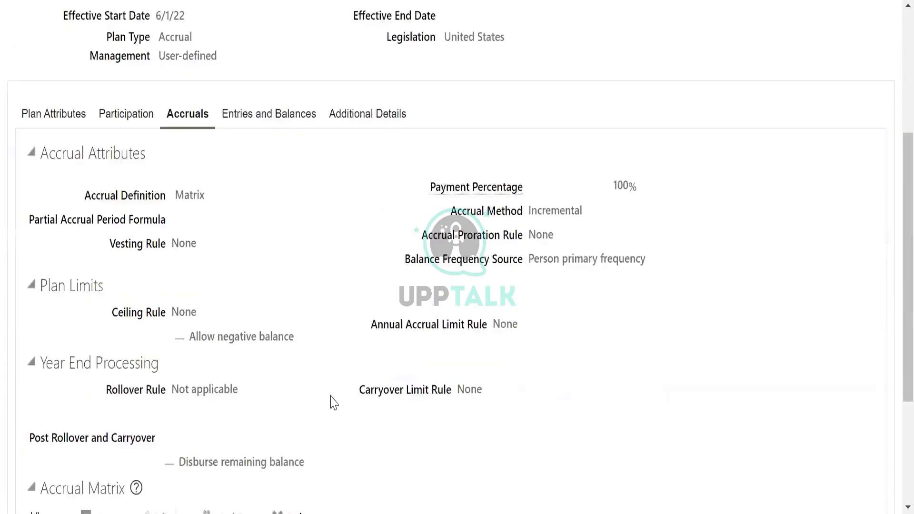
scroll(334, 403, "down", 5)
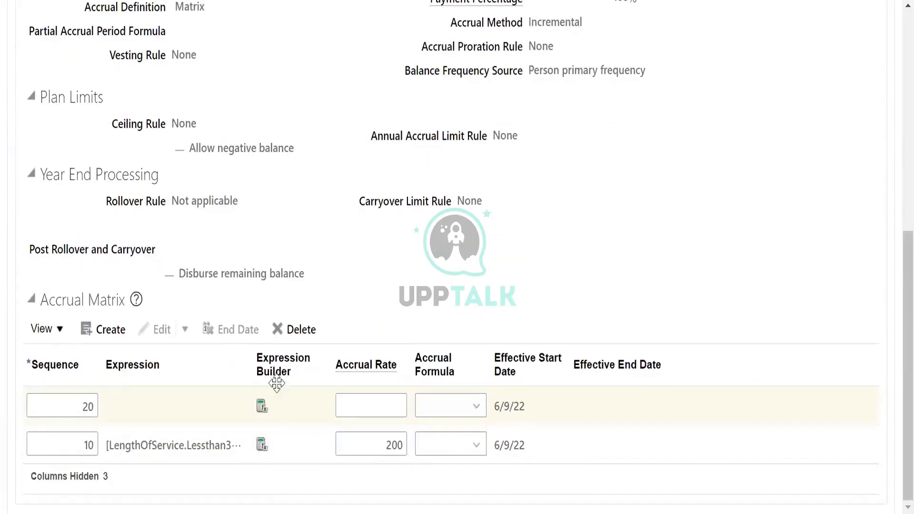
left_click(261, 406)
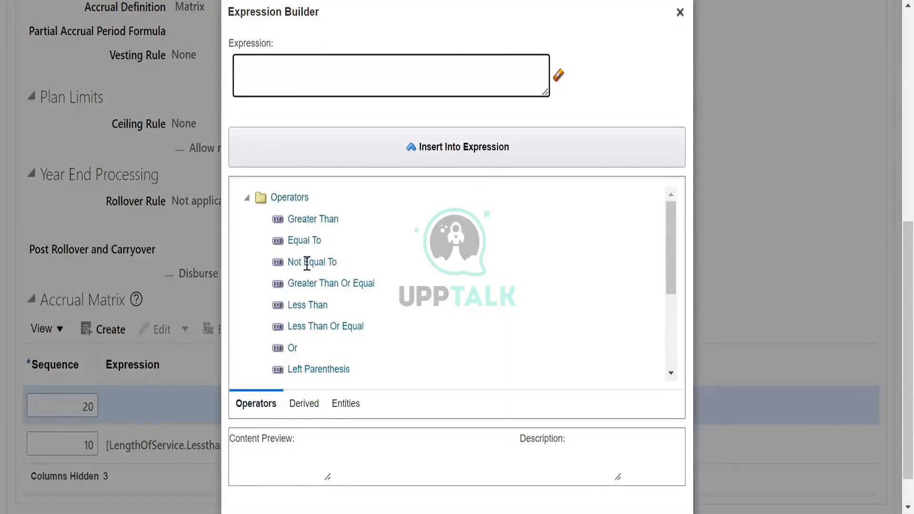
Insert the derived age factor Age 35-39 - $.09 per $1000 into the sequence 20 row's expression.
scroll(333, 341, "down", 1)
scroll(334, 341, "down", 2)
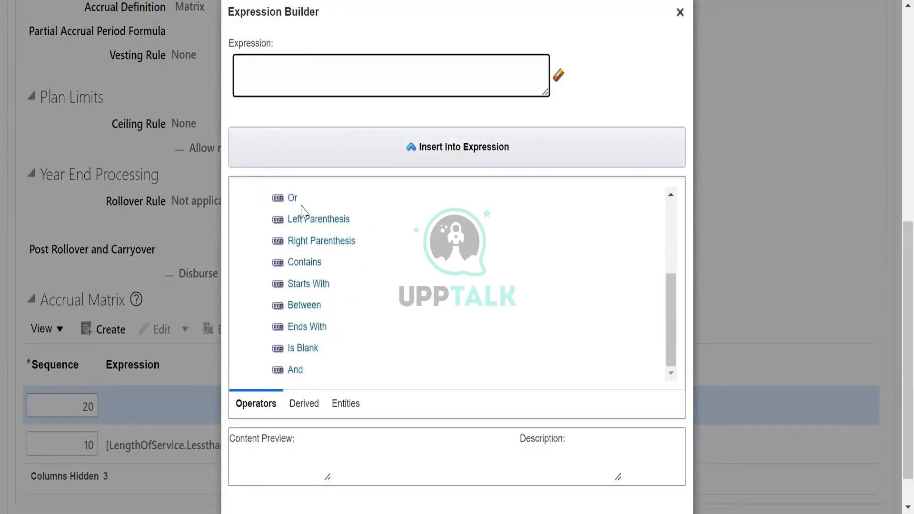
scroll(319, 274, "up", 1)
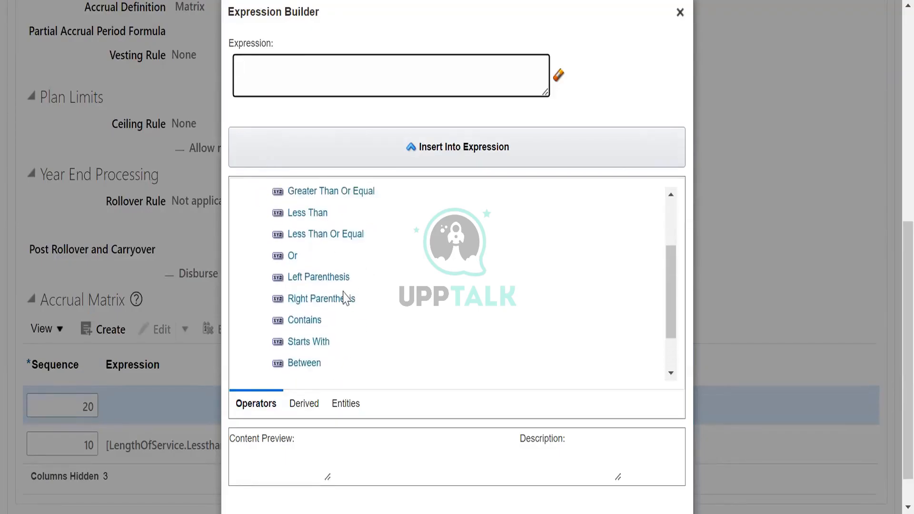
scroll(328, 333, "down", 1)
left_click(304, 404)
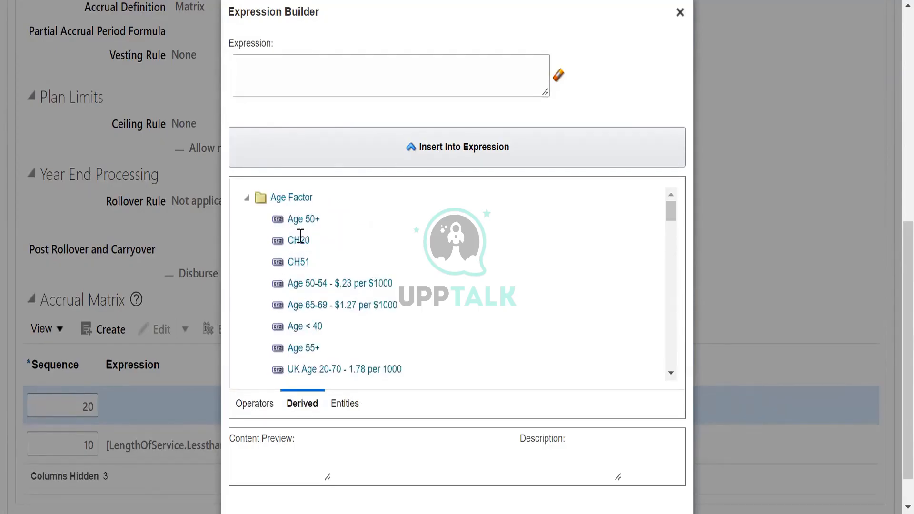
scroll(332, 328, "down", 2)
scroll(340, 345, "down", 2)
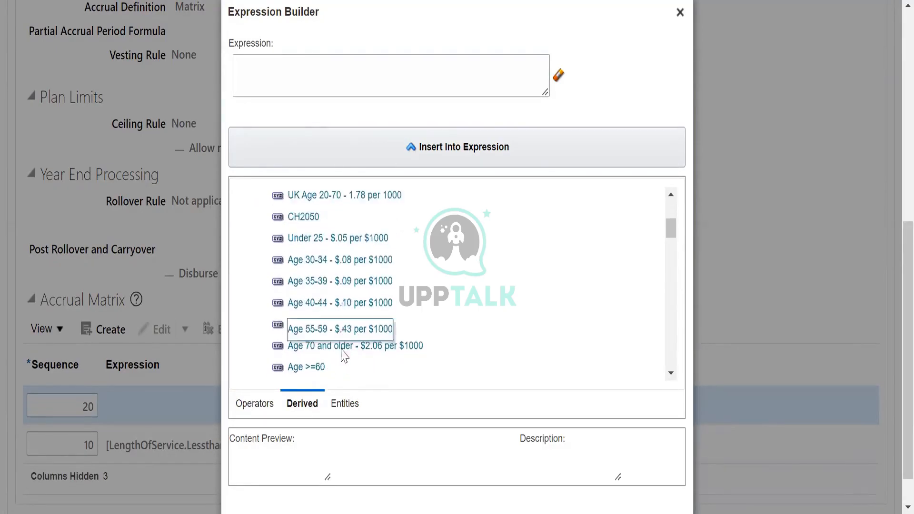
left_click(323, 235)
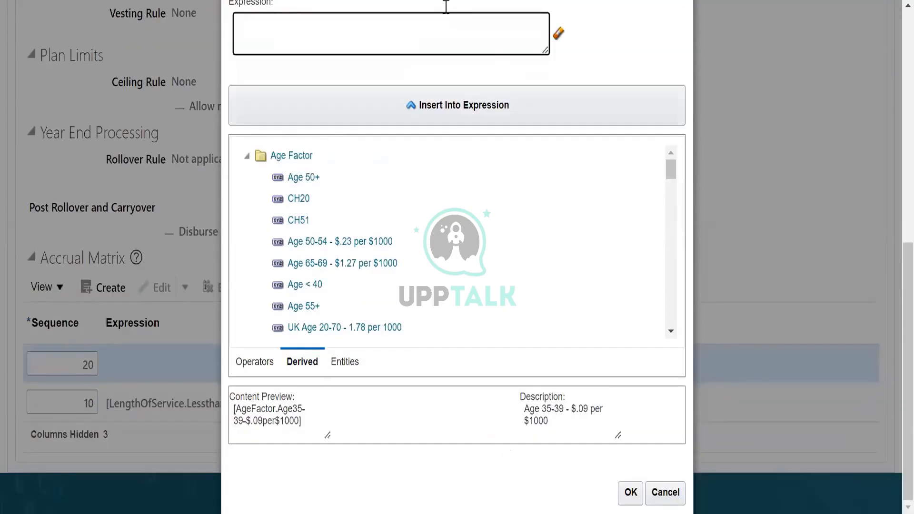
left_click(450, 114)
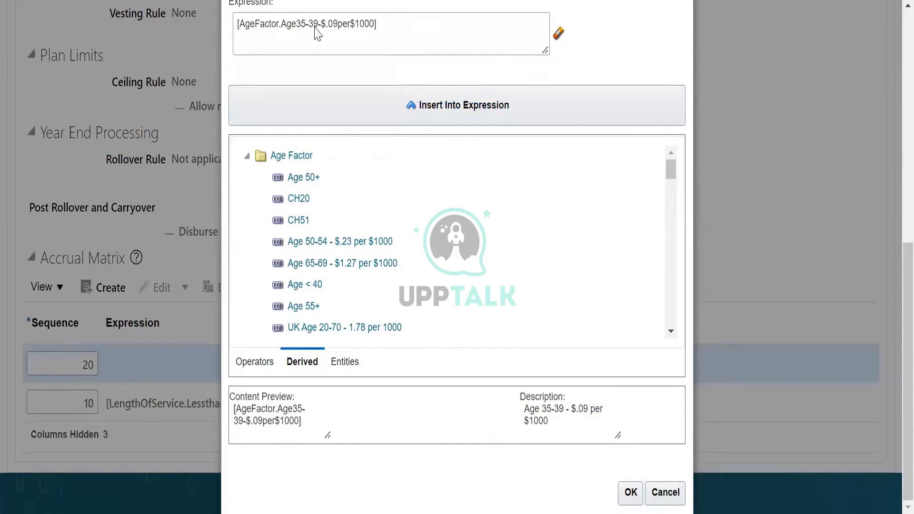
Try to add the Less Than Or Equal operator after the age factor in the expression.
left_click(257, 362)
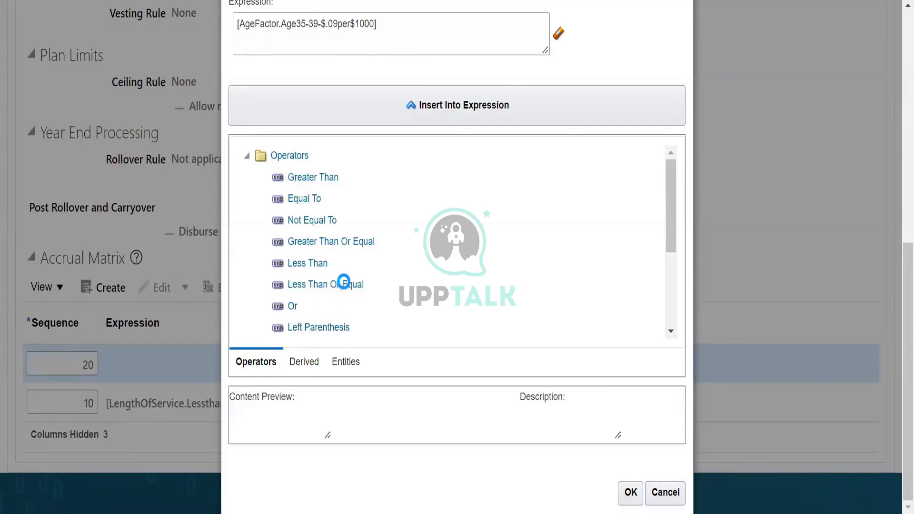
left_click(344, 284)
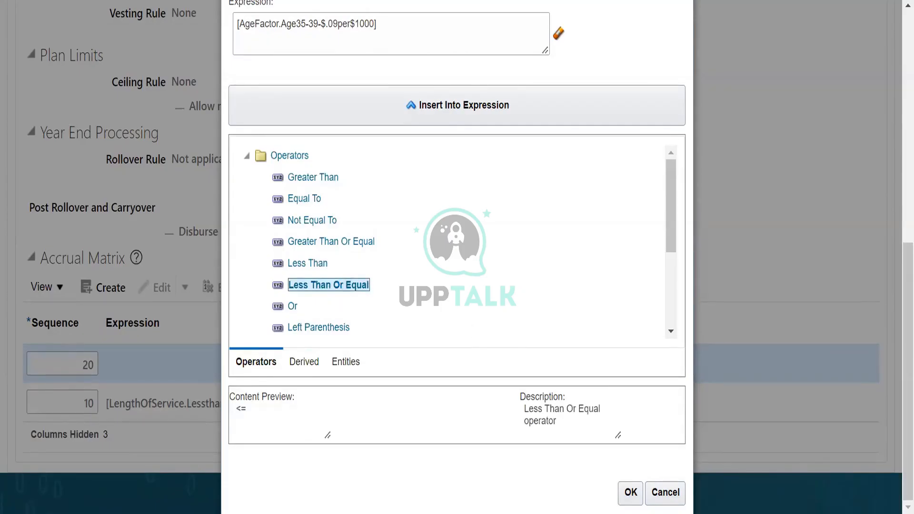
left_click(452, 105)
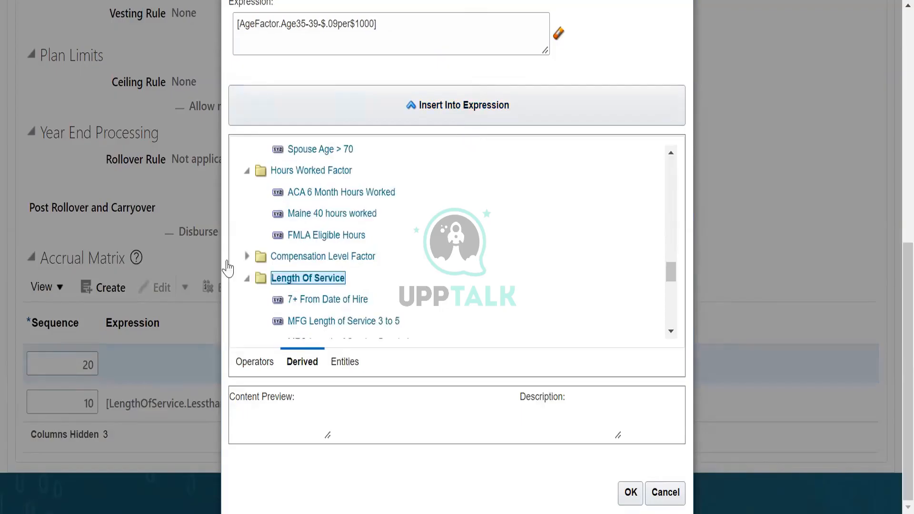
Replace the age factor in the expression with the derived Length Of Service factor Years of Service.
left_click(246, 280)
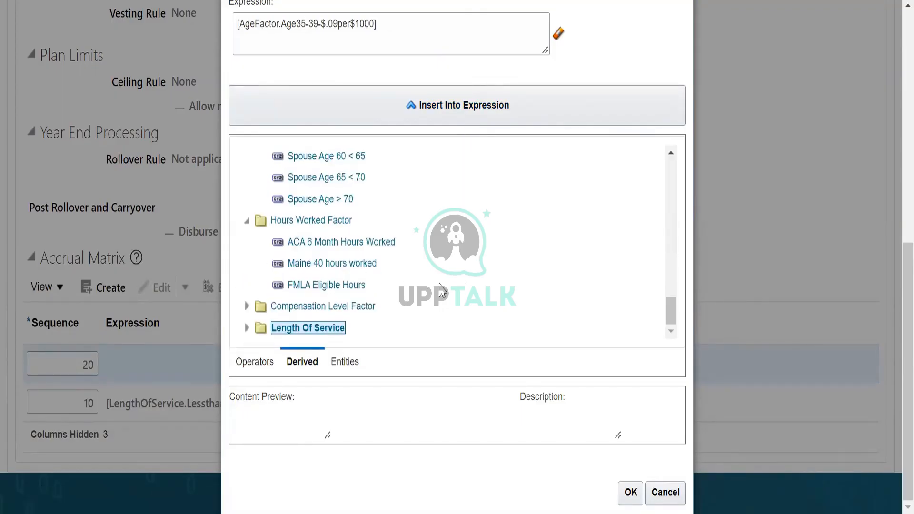
left_click_drag(289, 330, 246, 331)
left_click(247, 328)
scroll(436, 326, "down", 3)
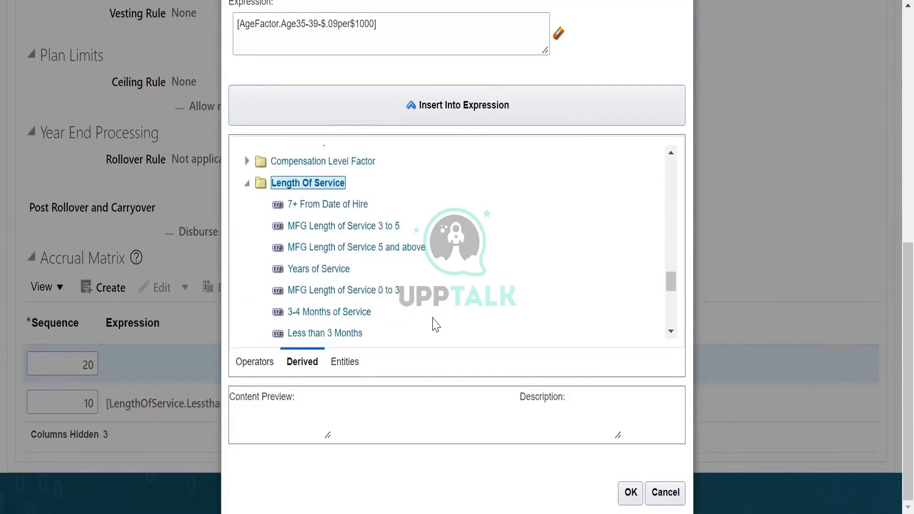
left_click(329, 265)
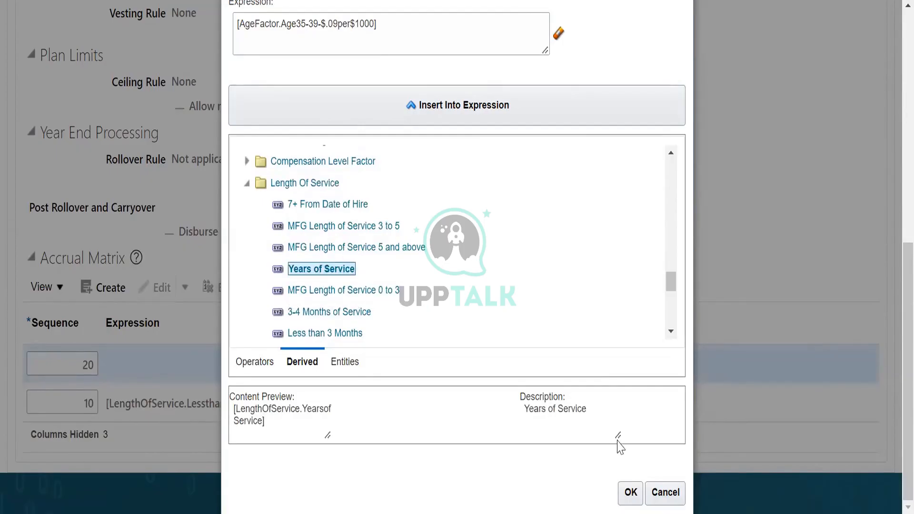
left_click(515, 25)
key("BackSpace")
key("BackSpace")
key("BackSpace")
key("BackSpace")
key("BackSpace")
key("BackSpace")
key("BackSpace")
key("BackSpace")
key("BackSpace")
key("BackSpace")
key("BackSpace")
key("BackSpace")
key("BackSpace")
key("BackSpace")
key("BackSpace")
key("BackSpace")
key("BackSpace")
key("BackSpace")
key("BackSpace")
key("BackSpace")
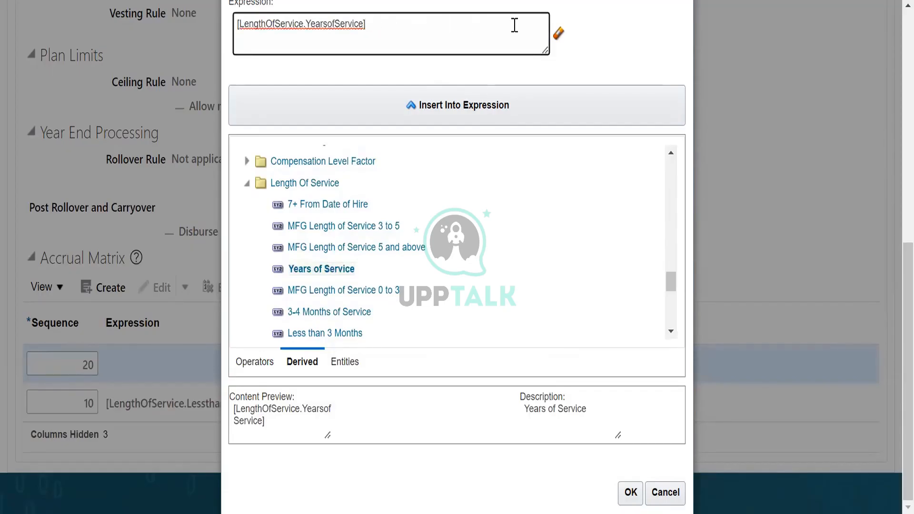
Complete the Years of Service expression with the Greater Than operator and the value 10, and apply it to the sequence 20 row.
left_click(251, 368)
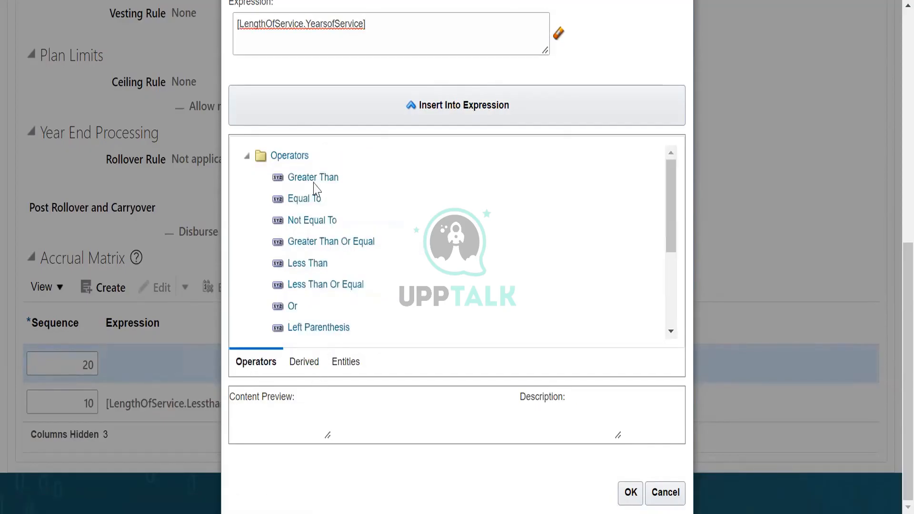
left_click(314, 181)
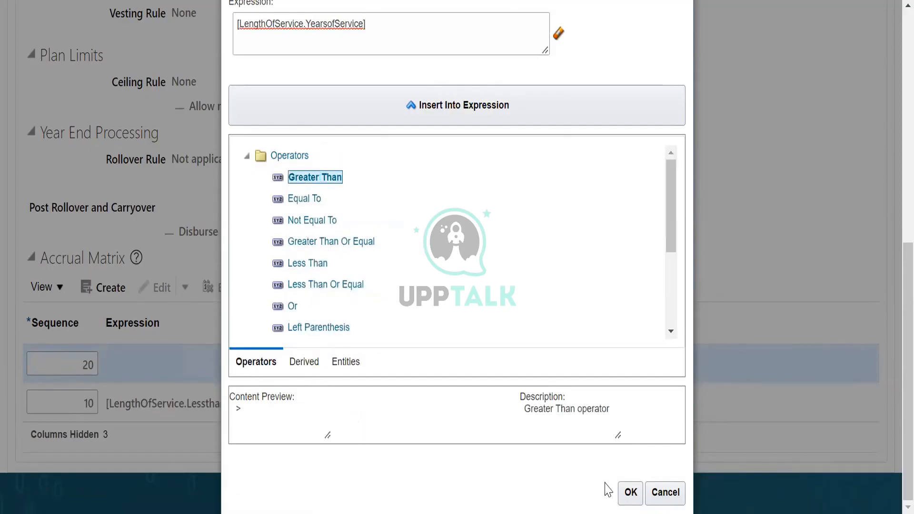
left_click(484, 114)
left_click(388, 20)
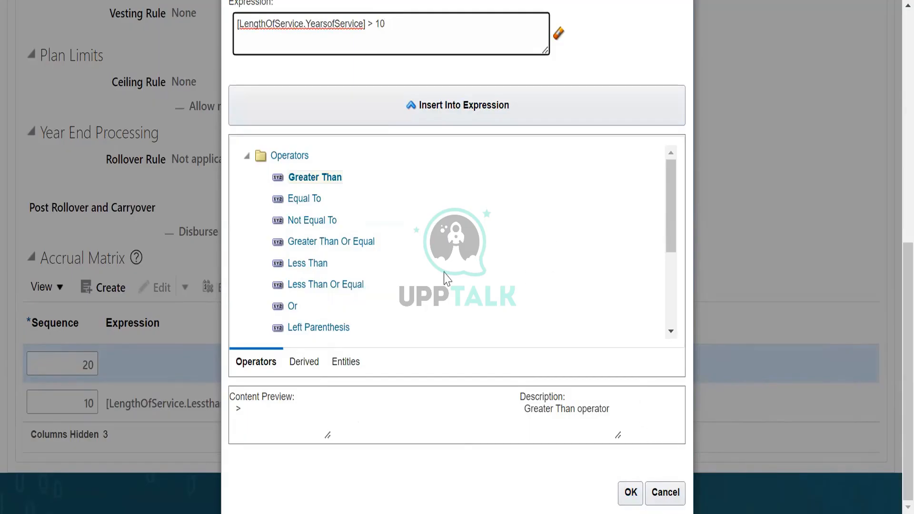
left_click(637, 485)
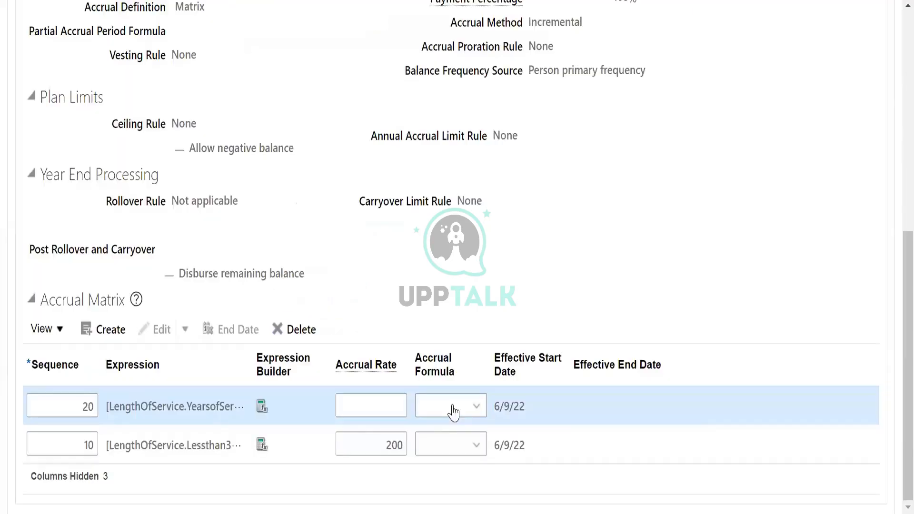
Set the accrual rate of the sequence 20 row to 100.
left_click(393, 405)
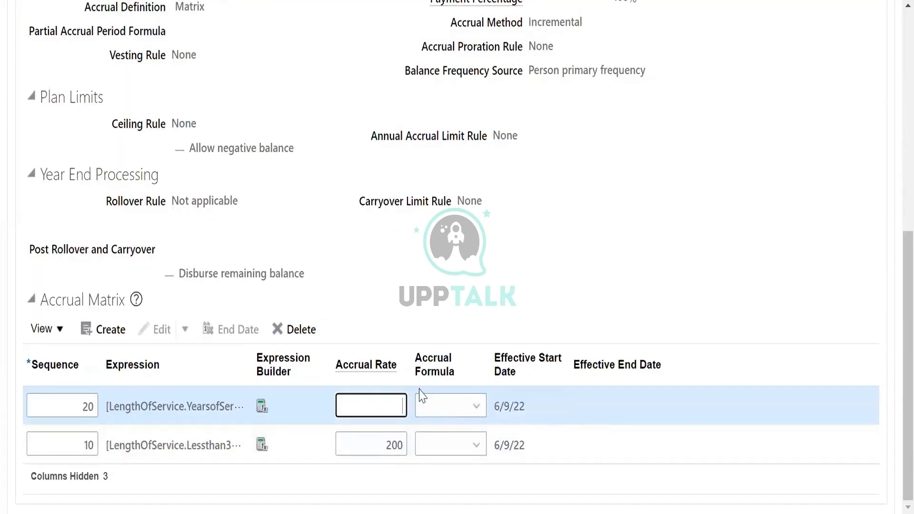
type("100")
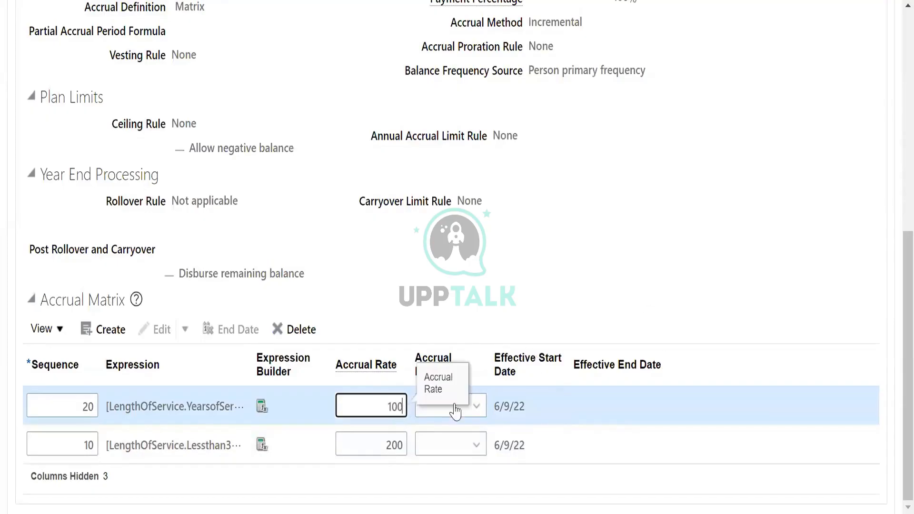
scroll(231, 261, "up", 9)
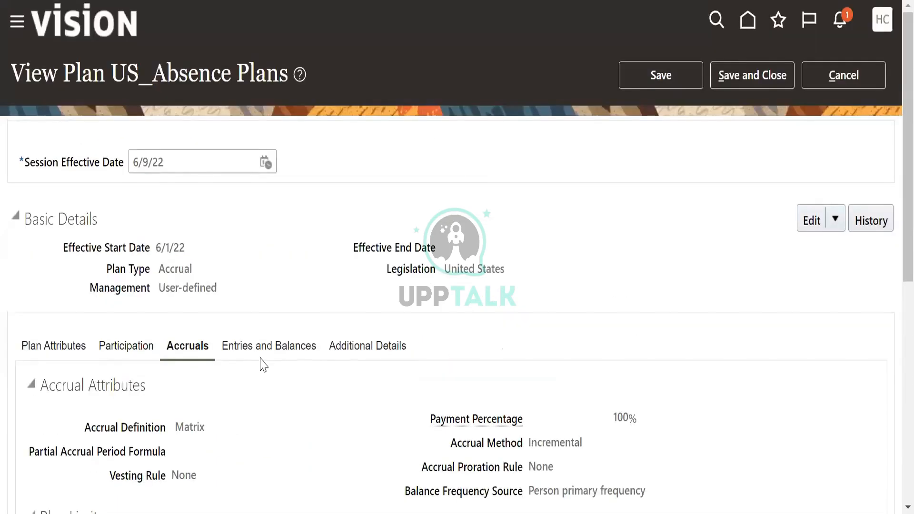
scroll(266, 367, "down", 9)
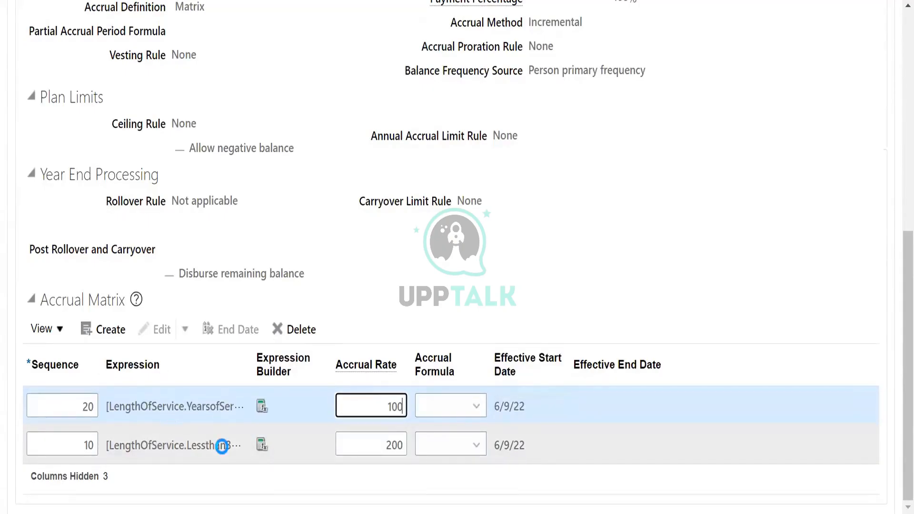
Review the sequence 10 row's full expression in the expression builder and close it without changes.
left_click(222, 447)
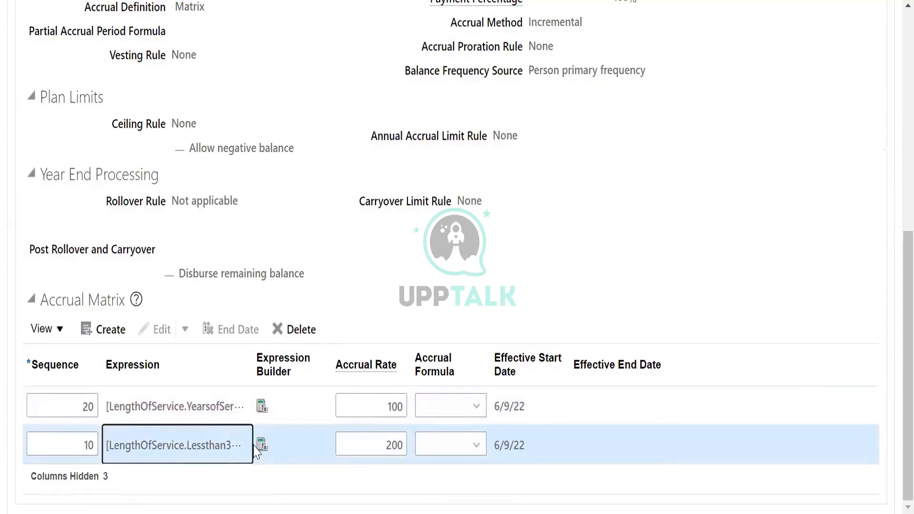
triple_click(245, 447)
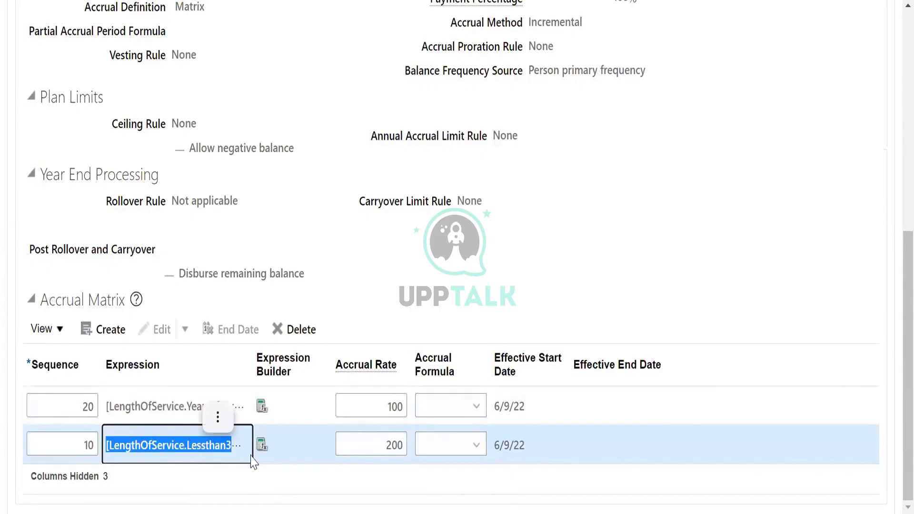
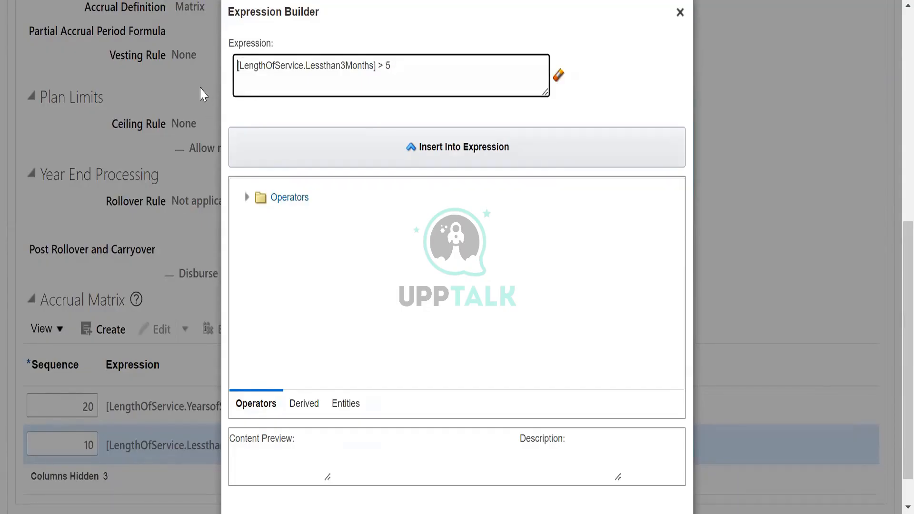
scroll(892, 272, "up", 5)
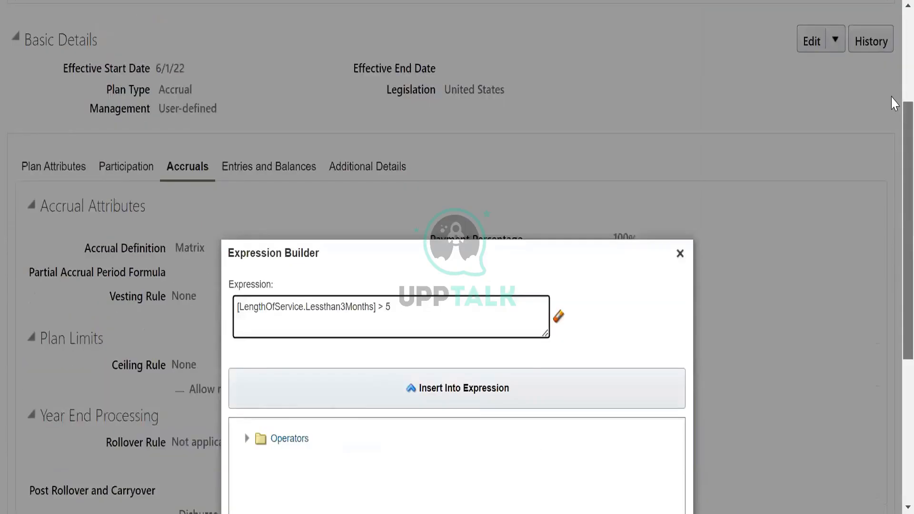
scroll(891, 107, "up", 2)
left_click(681, 333)
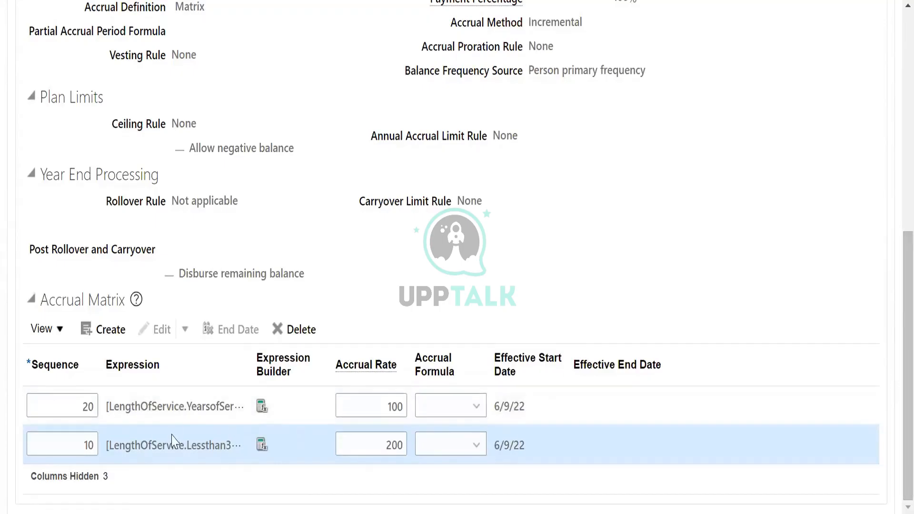
Open the plan's Entries and Balances settings.
scroll(890, 237, "up", 2)
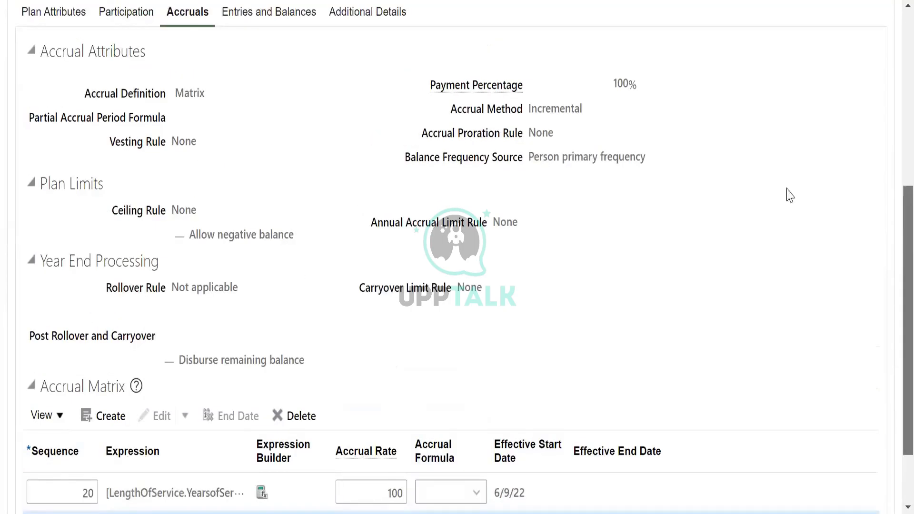
scroll(787, 189, "up", 5)
left_click(268, 260)
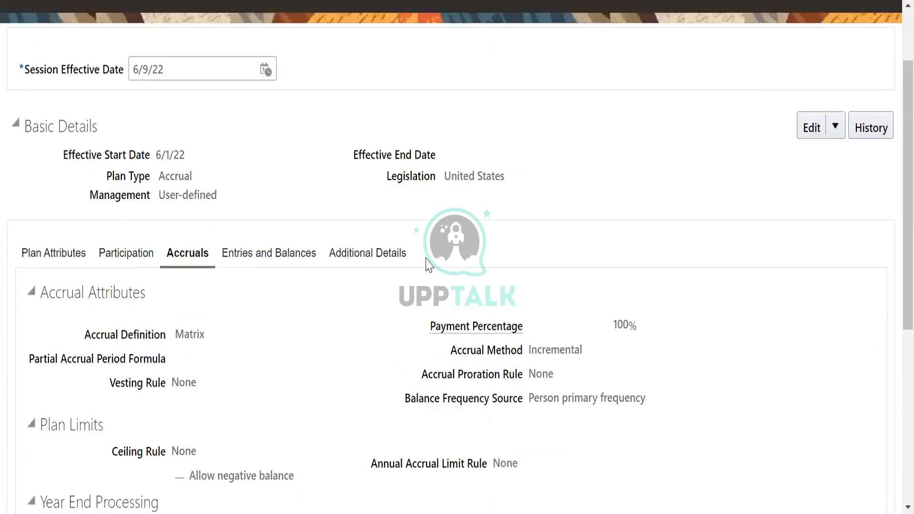
Examine the plan's Entries and Balances sections, from adjustments and transfers through disbursements, donation and rates.
scroll(571, 331, "down", 3)
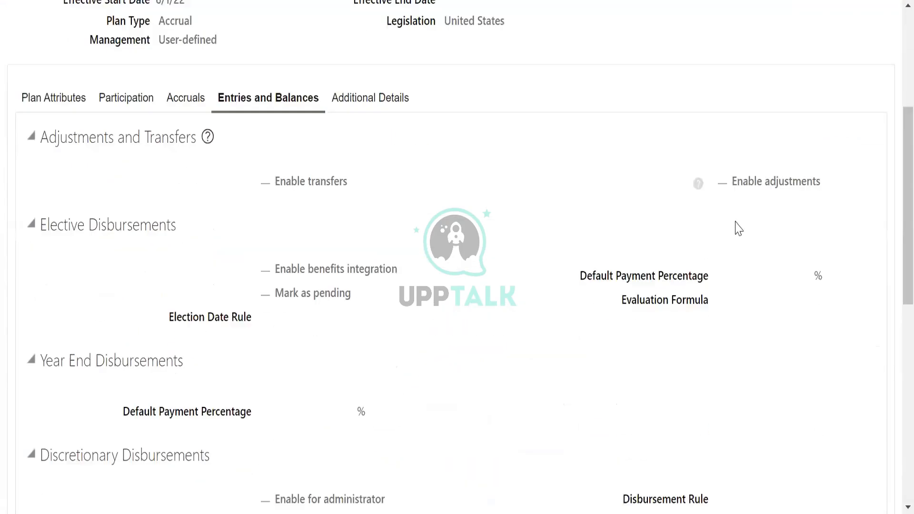
scroll(346, 349, "down", 3)
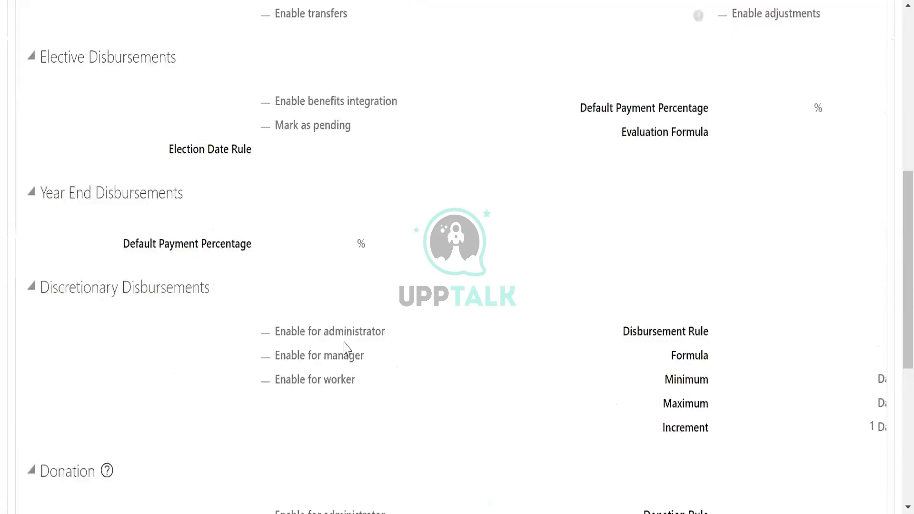
scroll(346, 349, "down", 3)
scroll(742, 368, "down", 3)
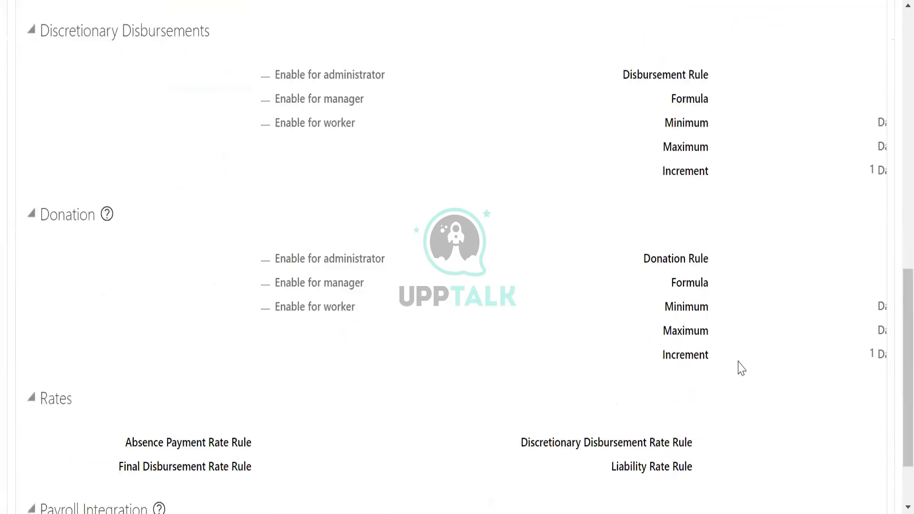
scroll(741, 368, "down", 2)
scroll(700, 279, "up", 5)
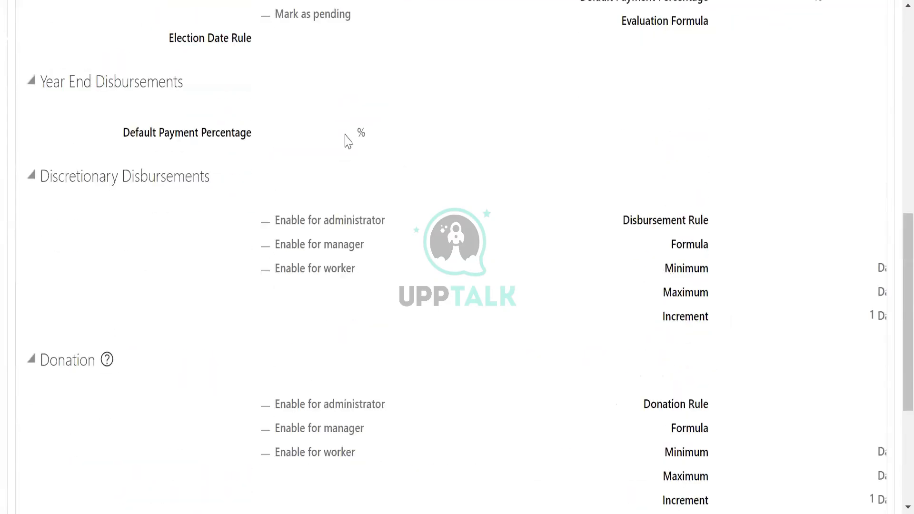
scroll(360, 138, "up", 5)
left_click_drag(79, 88, 169, 96)
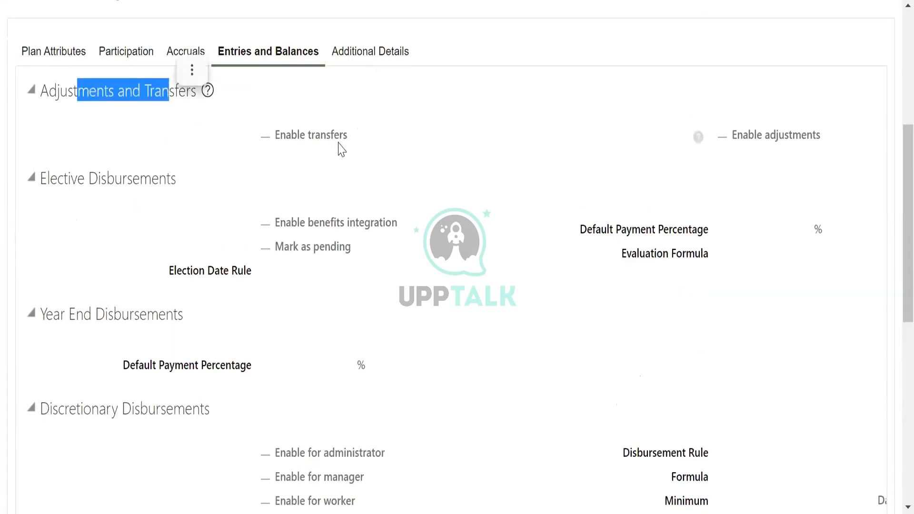
scroll(883, 163, "up", 2)
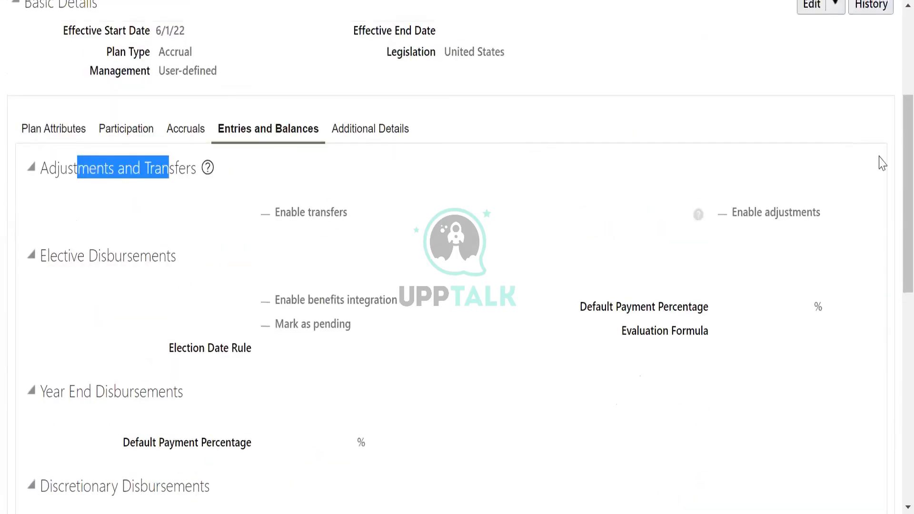
Put the plan into edit mode and enable both transfers and adjustments under Adjustments and Transfers.
left_click(812, 6)
left_click(831, 33)
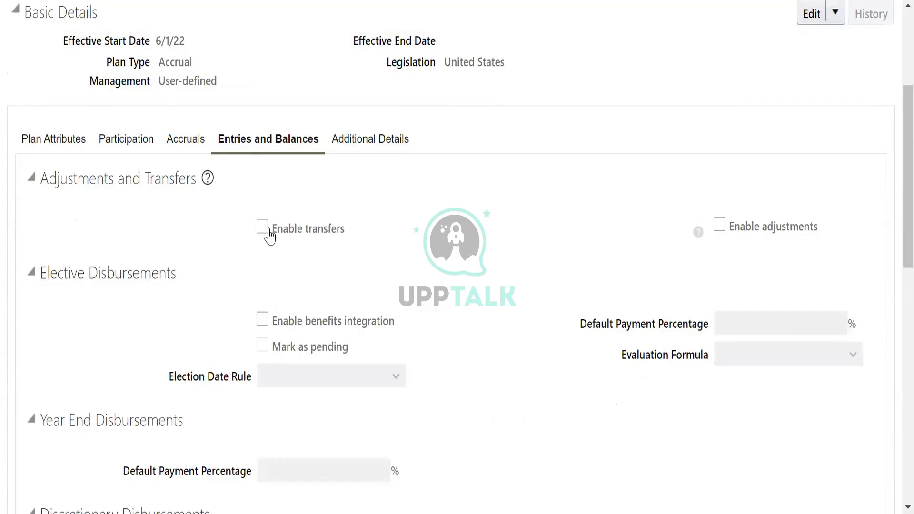
left_click(262, 227)
left_click(720, 225)
left_click(561, 309)
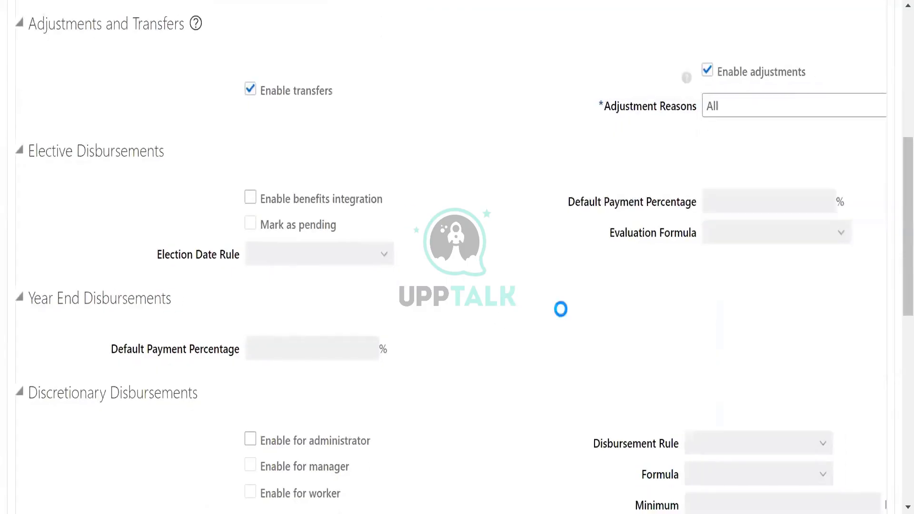
Enable discretionary disbursements for the administrator, manager and worker.
scroll(465, 359, "down", 3)
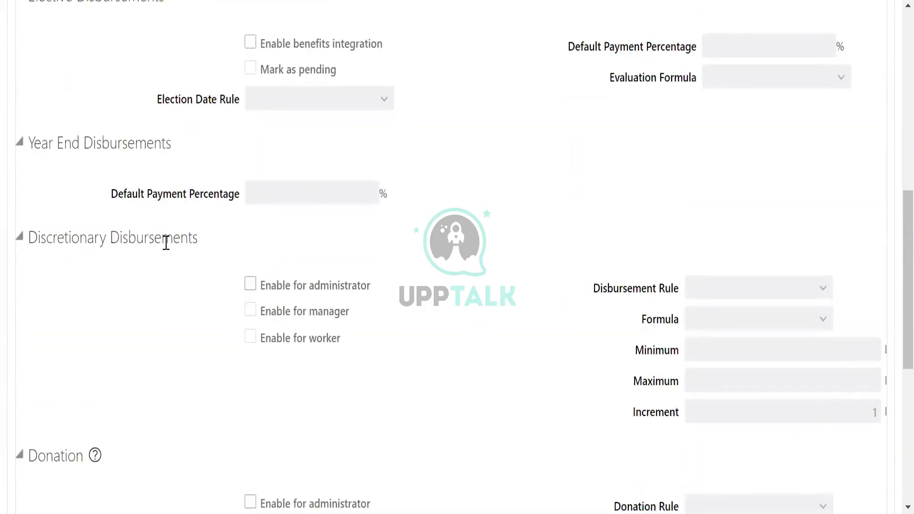
left_click(251, 285)
left_click(251, 311)
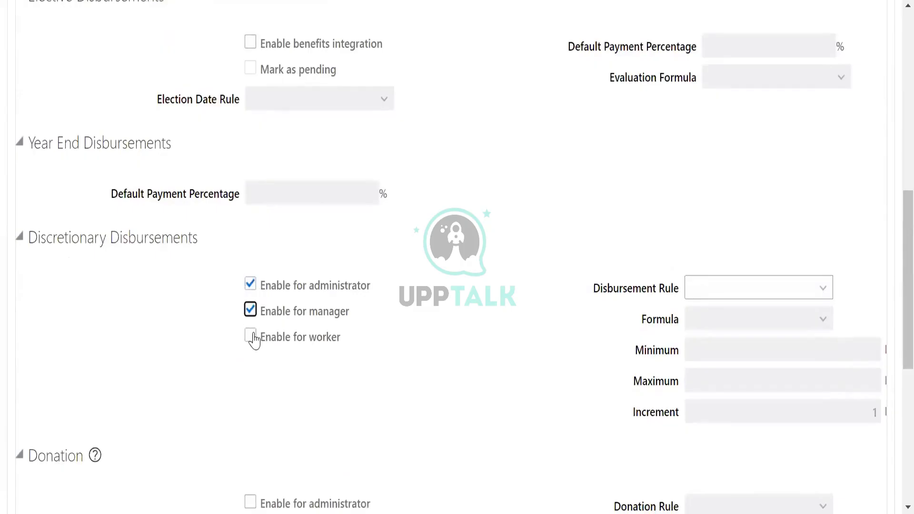
left_click(252, 336)
Set the discretionary disbursement rule to Flat amount with a minimum of 10000 and a maximum of 20000.
left_click(756, 299)
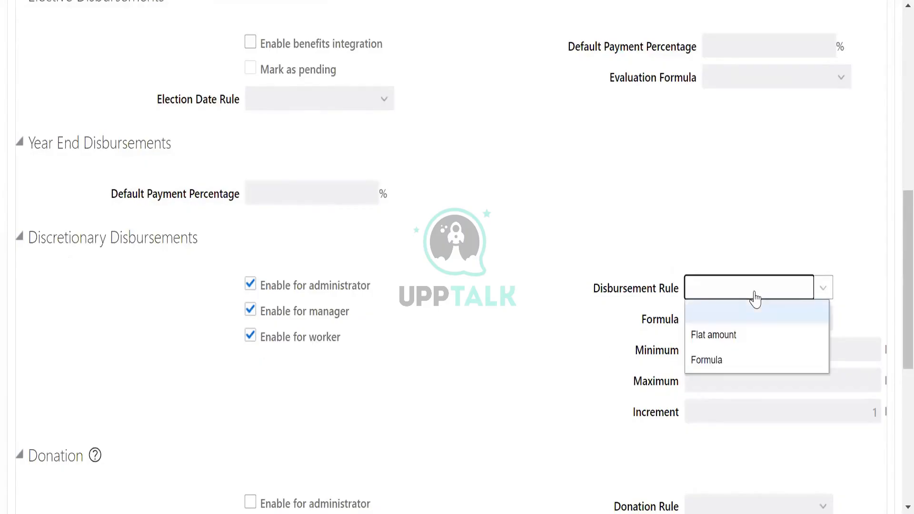
left_click(747, 336)
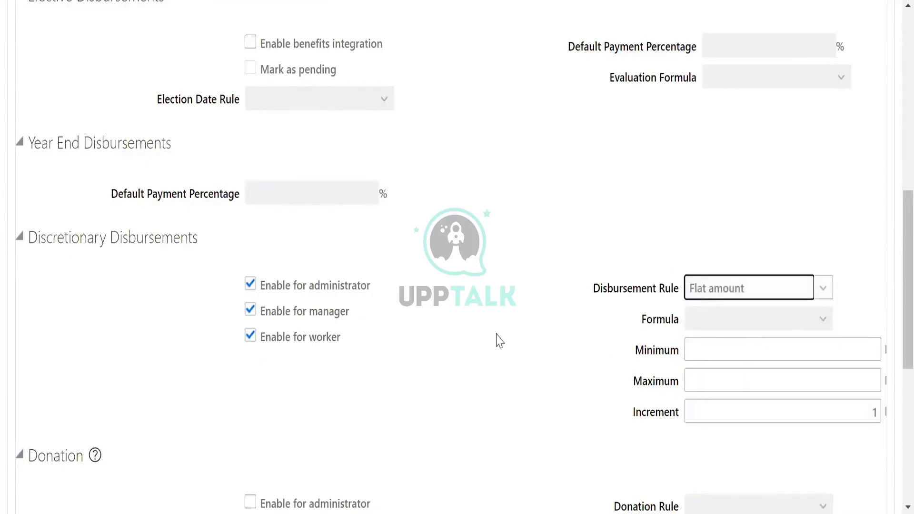
left_click(731, 350)
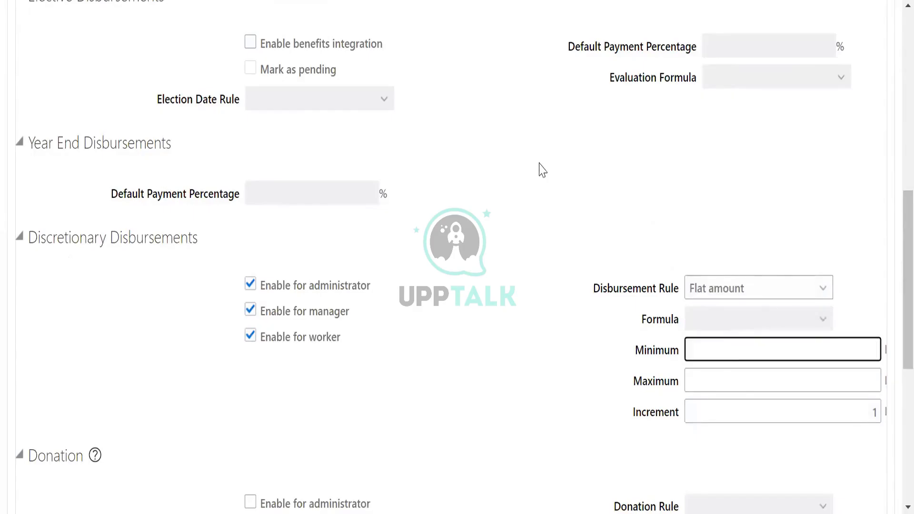
type("10000")
left_click(816, 382)
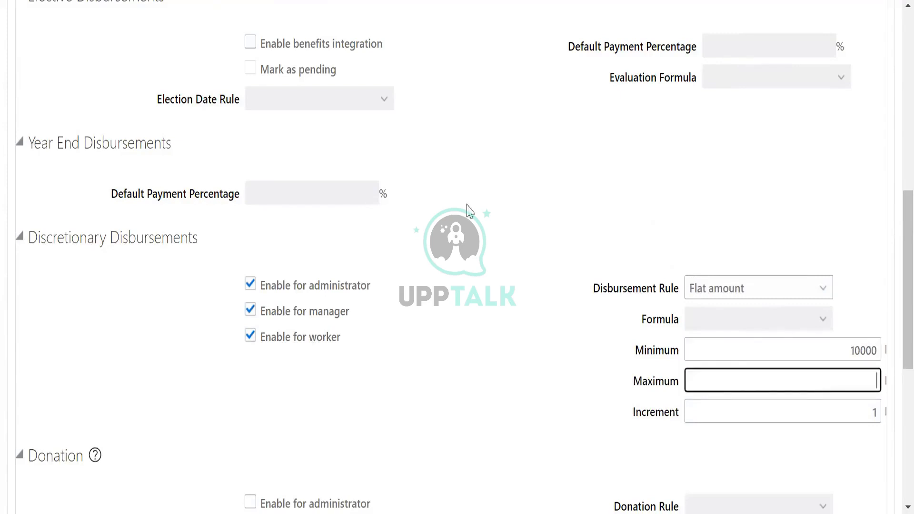
type("200000")
left_click(570, 252)
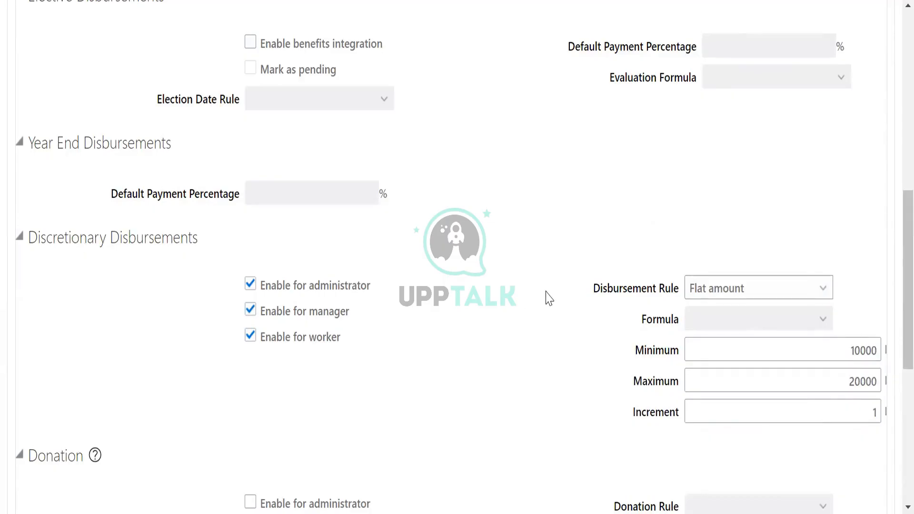
Check which adjustment reasons are available for the plan's enabled adjustments.
scroll(549, 298, "up", 6)
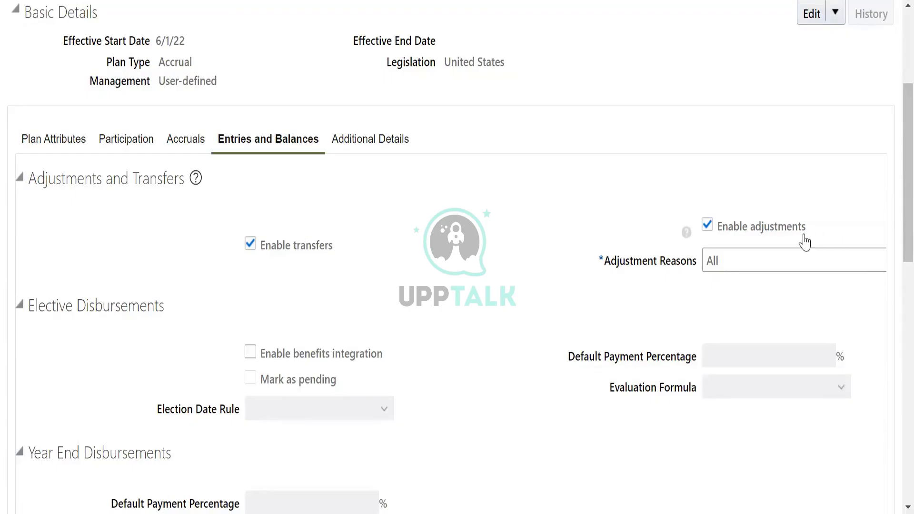
left_click(776, 249)
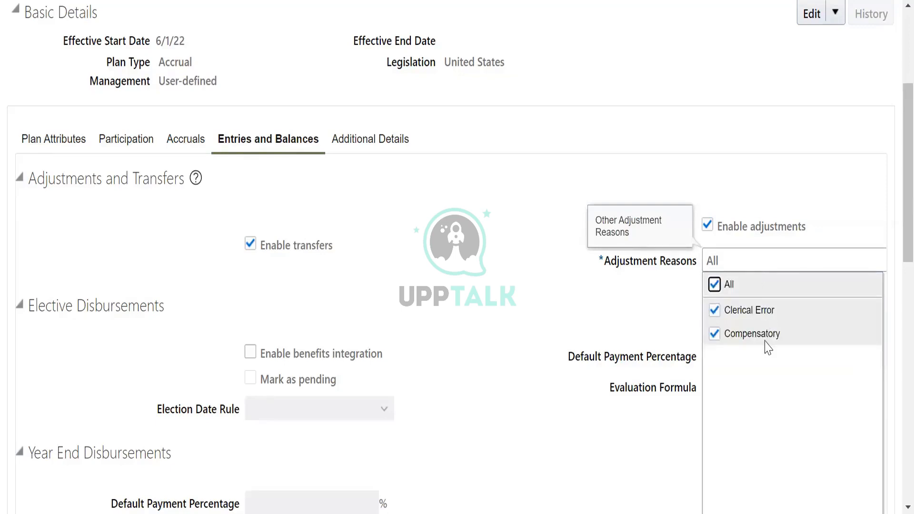
scroll(729, 338, "down", 6)
scroll(633, 267, "up", 3)
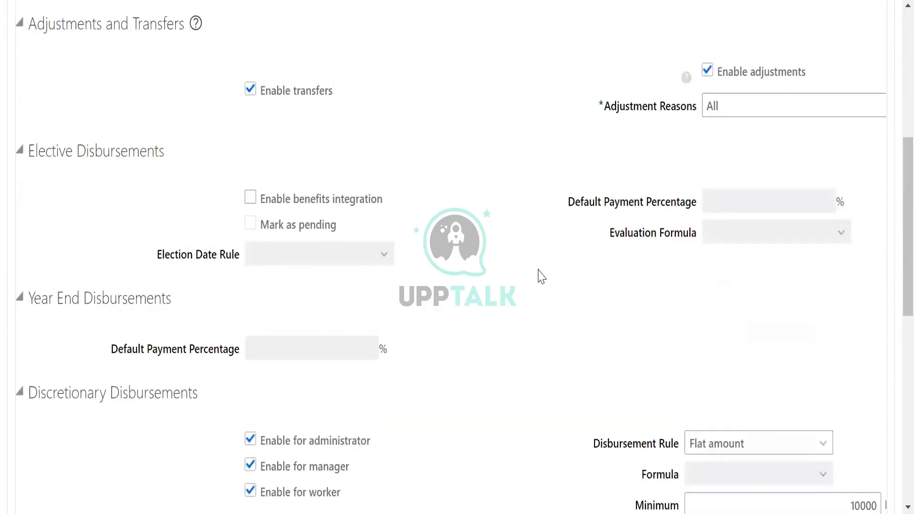
Enable donation for the administrator, manager and worker.
scroll(472, 283, "down", 8)
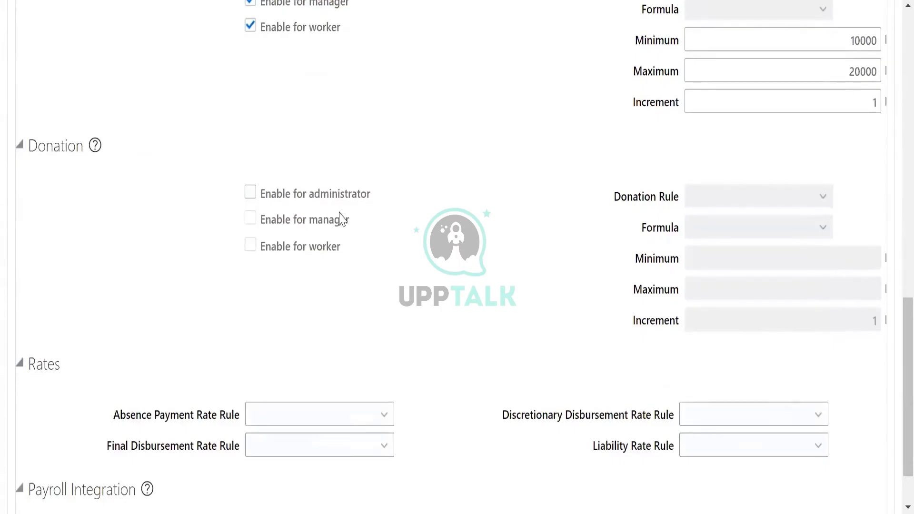
left_click(250, 194)
left_click(250, 218)
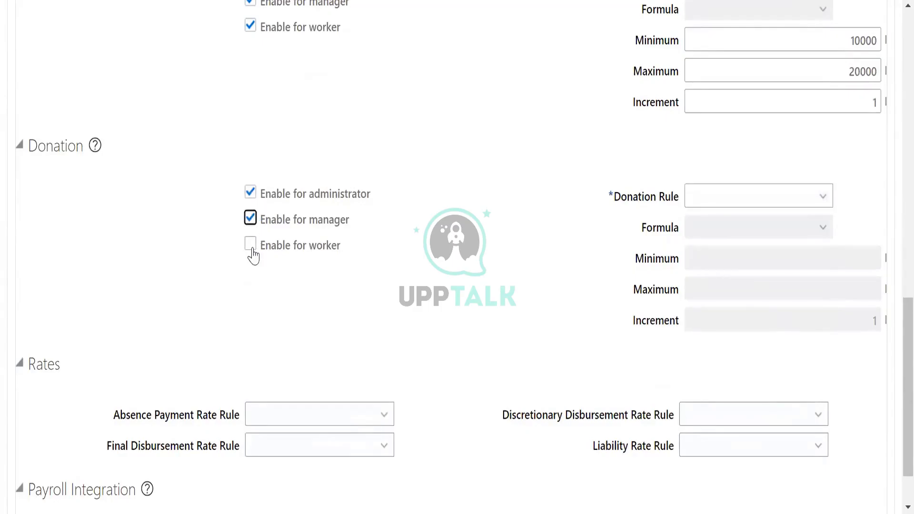
left_click(251, 245)
Set the donation rule to Flat amount with a minimum of 10,000 and a maximum of 20,000.
left_click(781, 206)
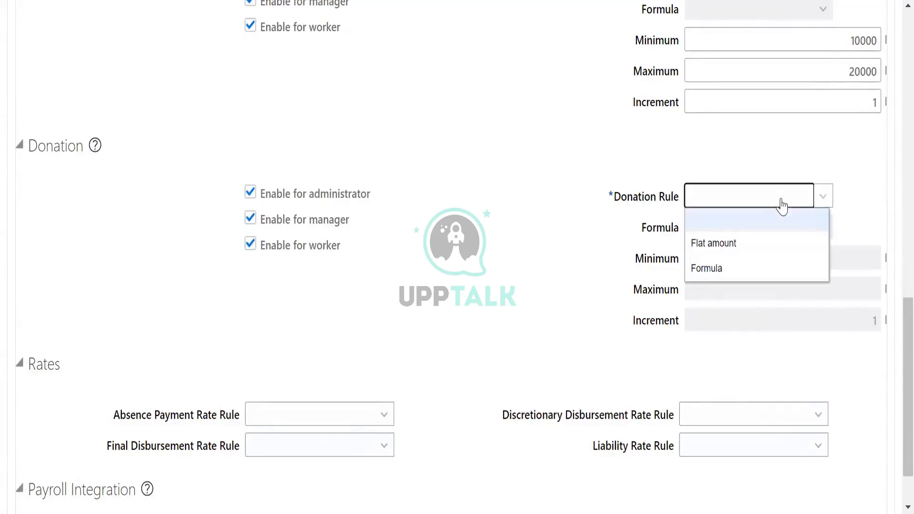
left_click(760, 240)
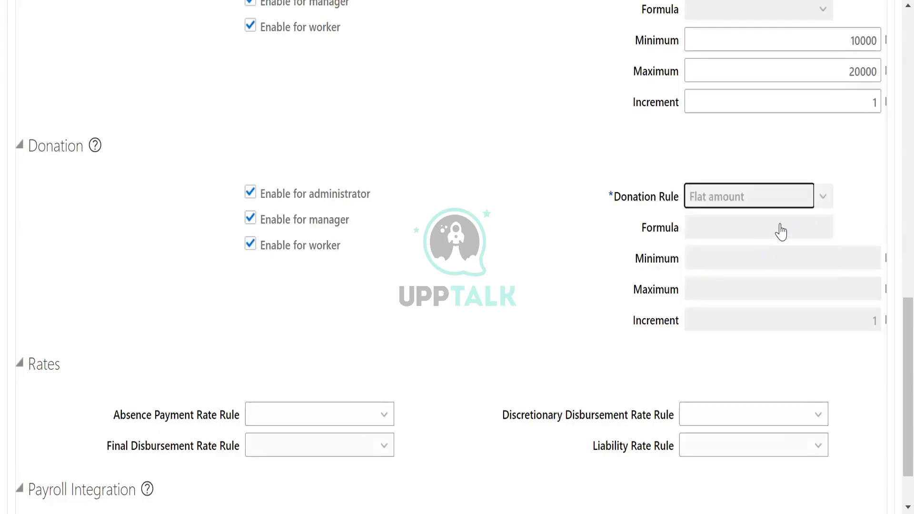
left_click(810, 259)
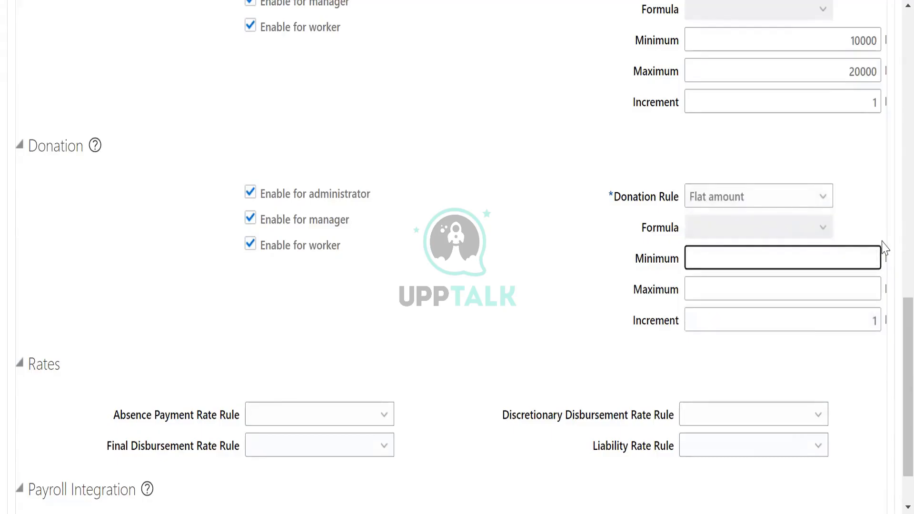
left_click(848, 286)
type("20000")
left_click(527, 298)
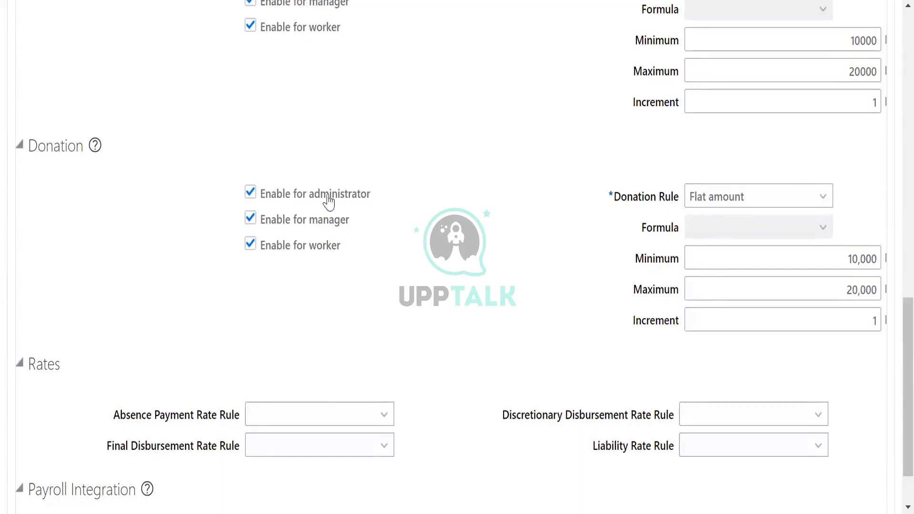
Set the absence payment and final disbursement rate rules to Rate definition, using Absence Rate as the absence payment rate name.
scroll(410, 310, "down", 2)
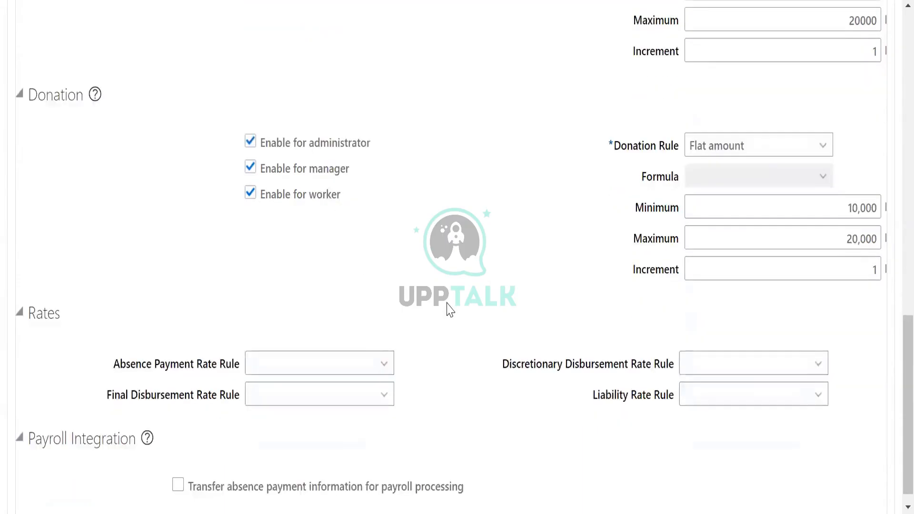
left_click(324, 347)
left_click(310, 381)
left_click(310, 385)
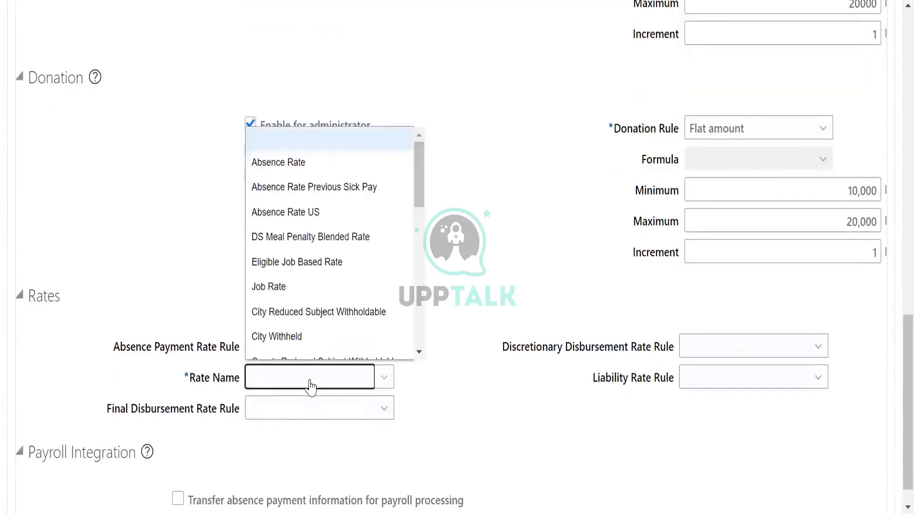
left_click(305, 162)
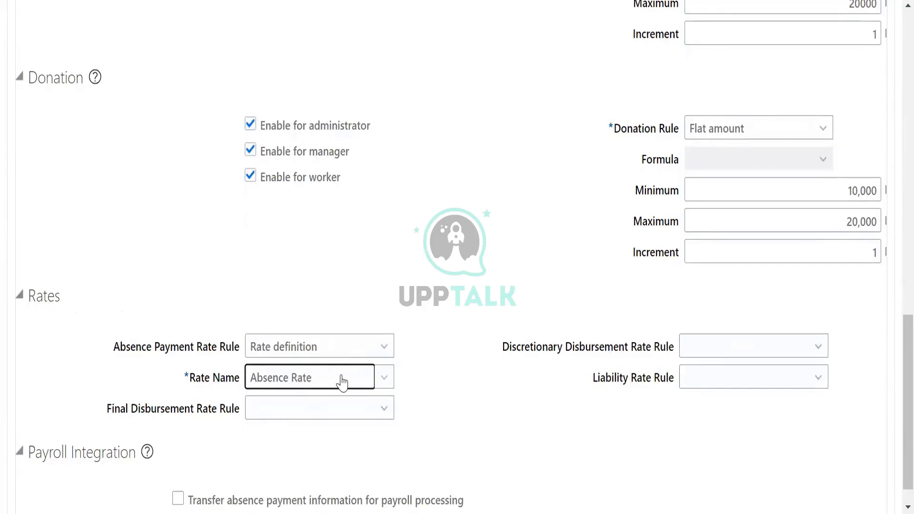
left_click(340, 417)
left_click(292, 462)
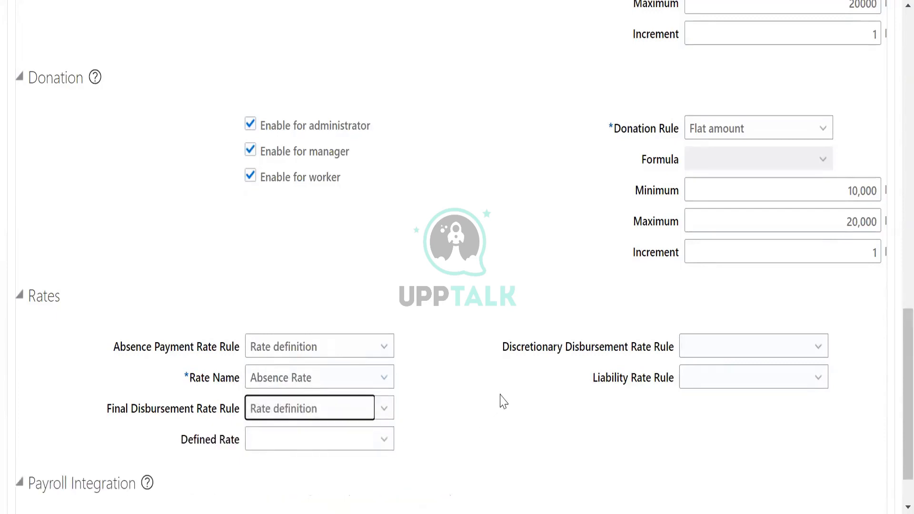
Try enabling the transfer of absence payment information for payroll processing.
scroll(502, 402, "down", 2)
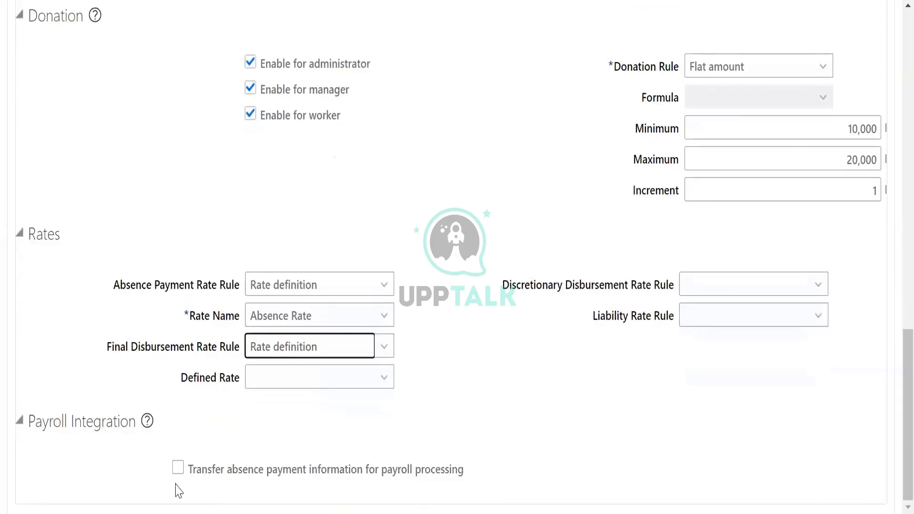
left_click(178, 468)
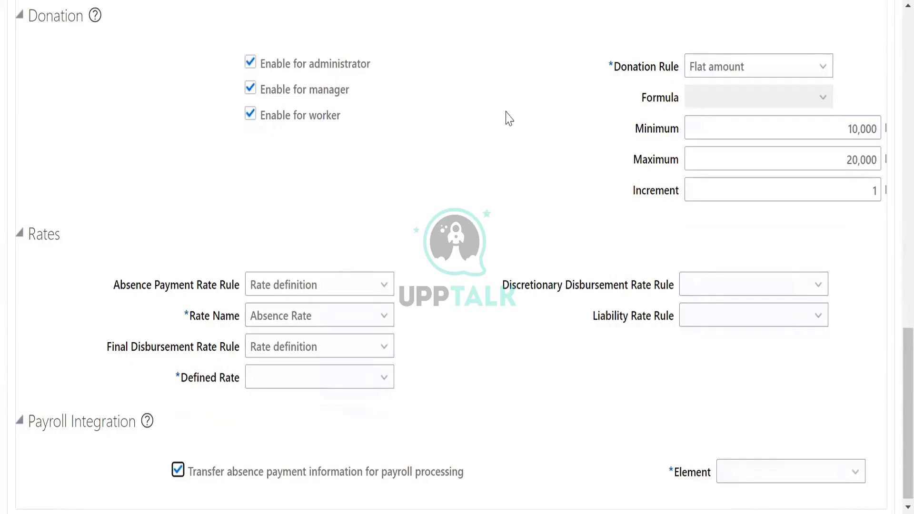
left_click(178, 471)
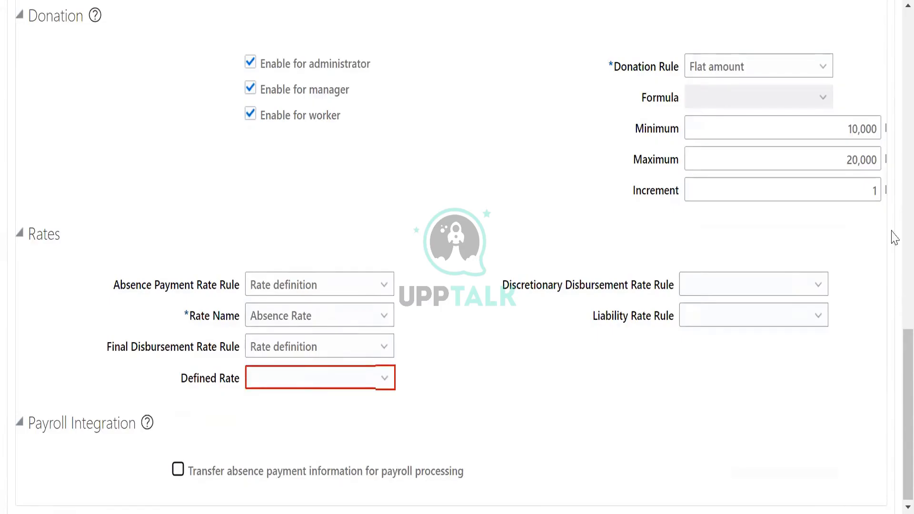
Set the defined rate of the final disbursement rate rule to Absence Rate.
scroll(892, 286, "up", 10)
scroll(892, 381, "down", 10)
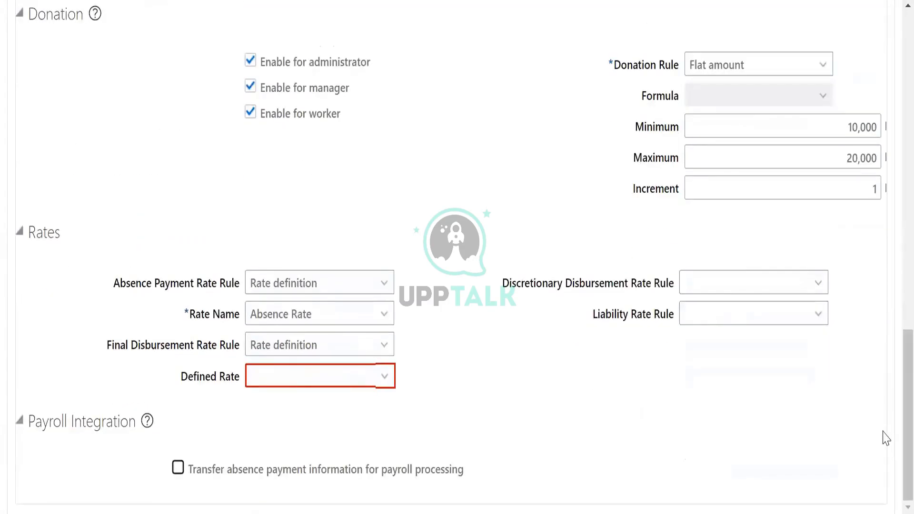
left_click(351, 379)
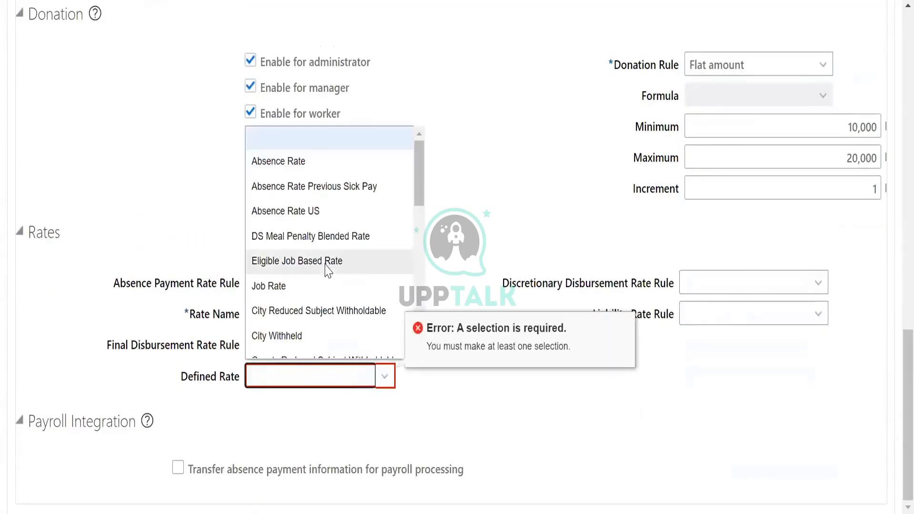
left_click(278, 161)
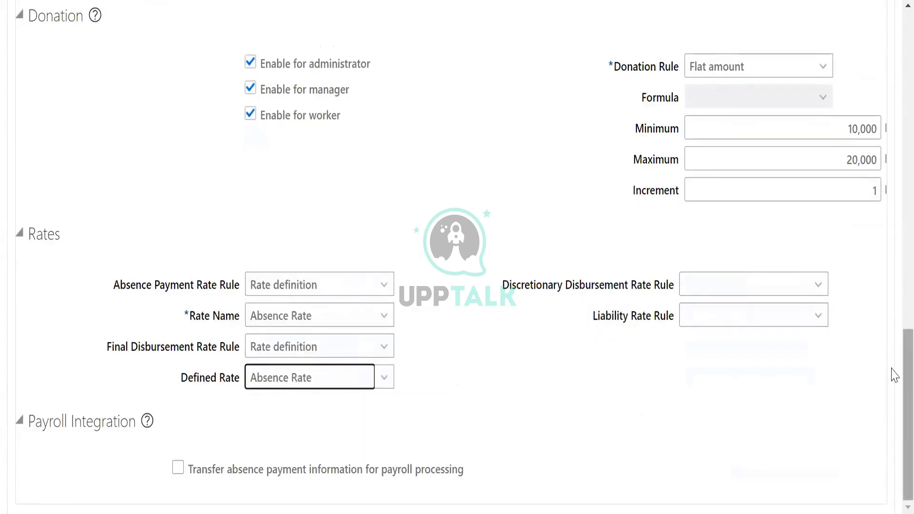
scroll(893, 143, "up", 10)
scroll(894, 85, "up", 3)
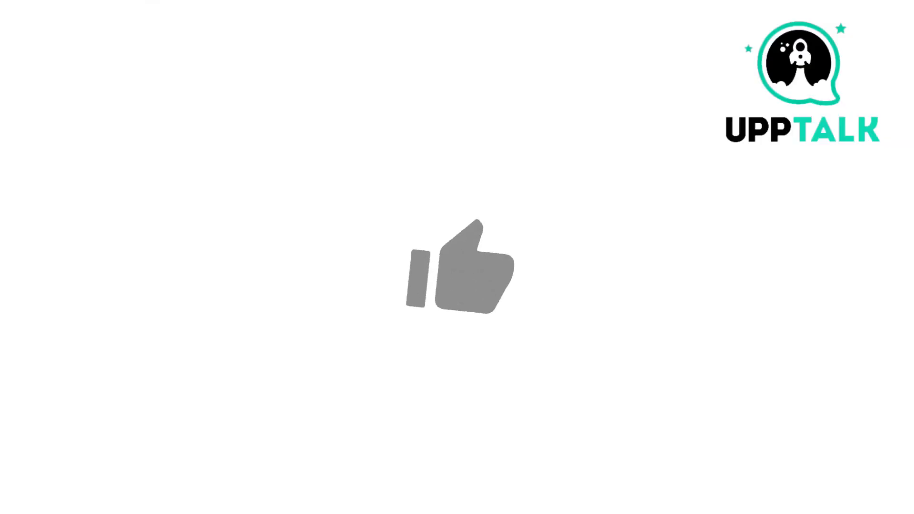